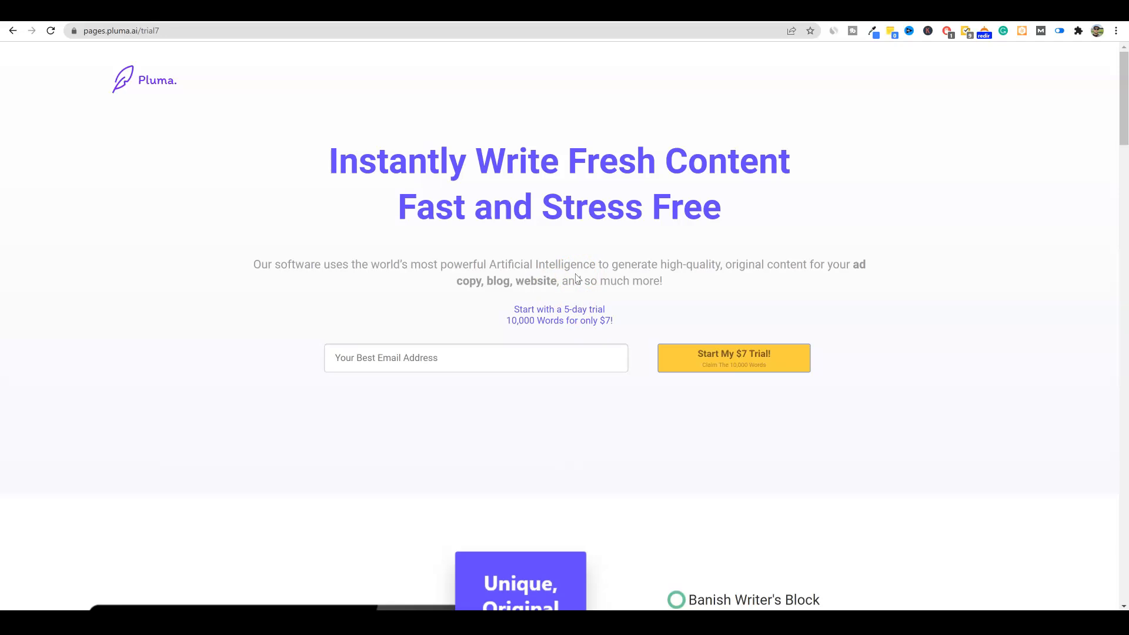
- Look through the Pluma trial page's sections on features, target users, content types and the three-step process
{"action": "left_click", "coordinate": [661, 279]}
{"action": "scroll", "coordinate": [639, 383], "scroll_direction": "down", "scroll_amount": 7}
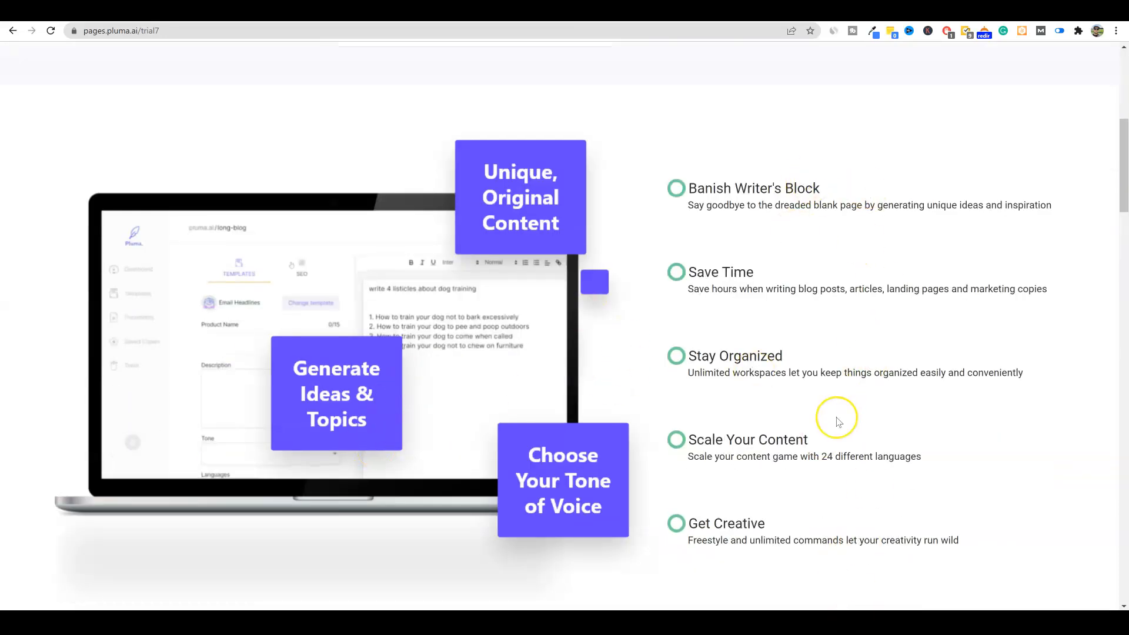
{"action": "scroll", "coordinate": [838, 421], "scroll_direction": "down", "scroll_amount": 1}
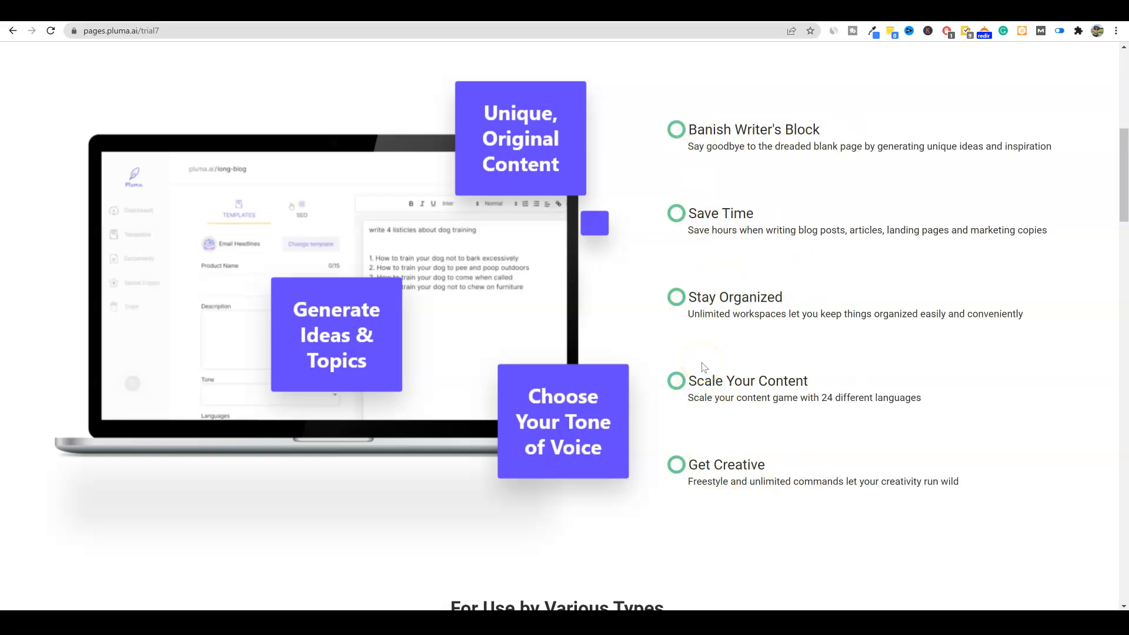
{"action": "scroll", "coordinate": [704, 368], "scroll_direction": "down", "scroll_amount": 3}
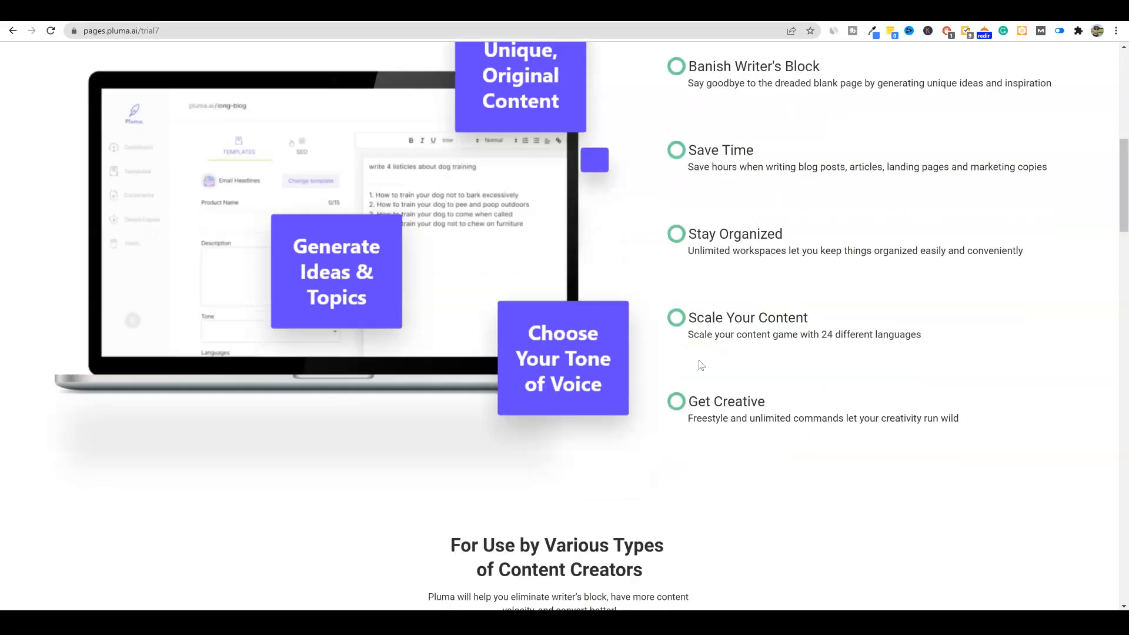
{"action": "scroll", "coordinate": [700, 364], "scroll_direction": "down", "scroll_amount": 5}
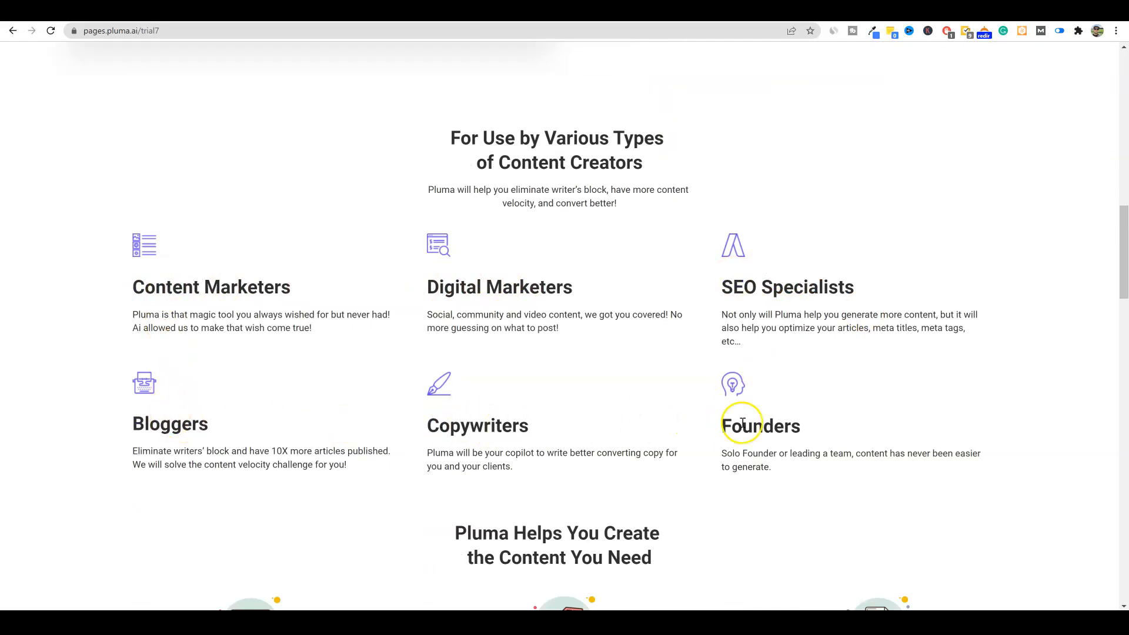
{"action": "scroll", "coordinate": [734, 433], "scroll_direction": "down", "scroll_amount": 5}
{"action": "scroll", "coordinate": [714, 396], "scroll_direction": "down", "scroll_amount": 1}
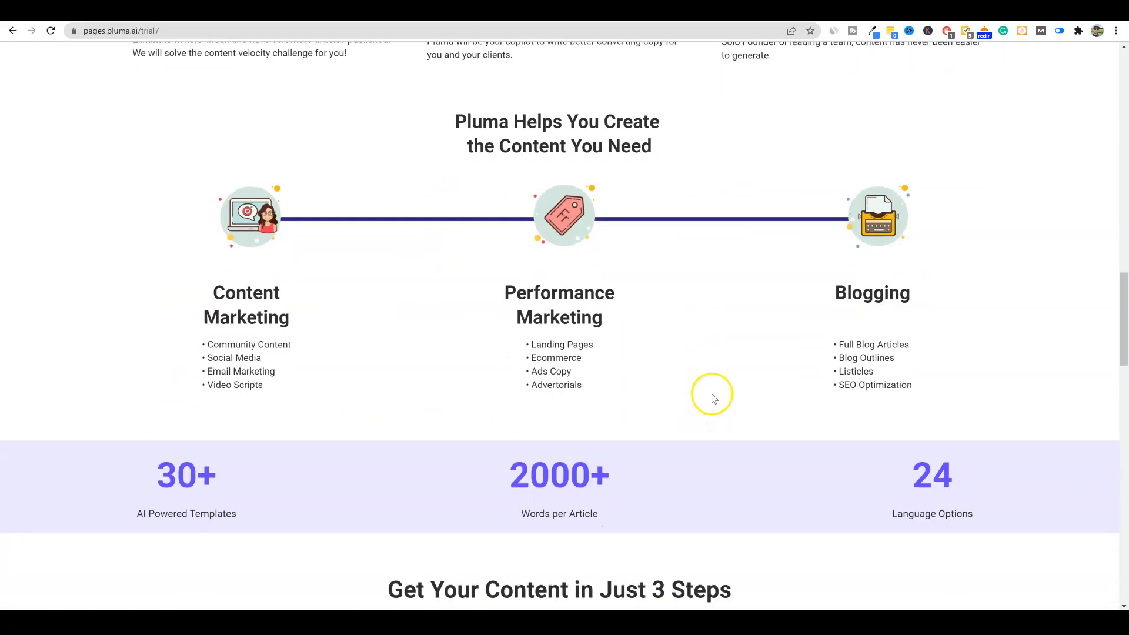
{"action": "scroll", "coordinate": [577, 465], "scroll_direction": "down", "scroll_amount": 1}
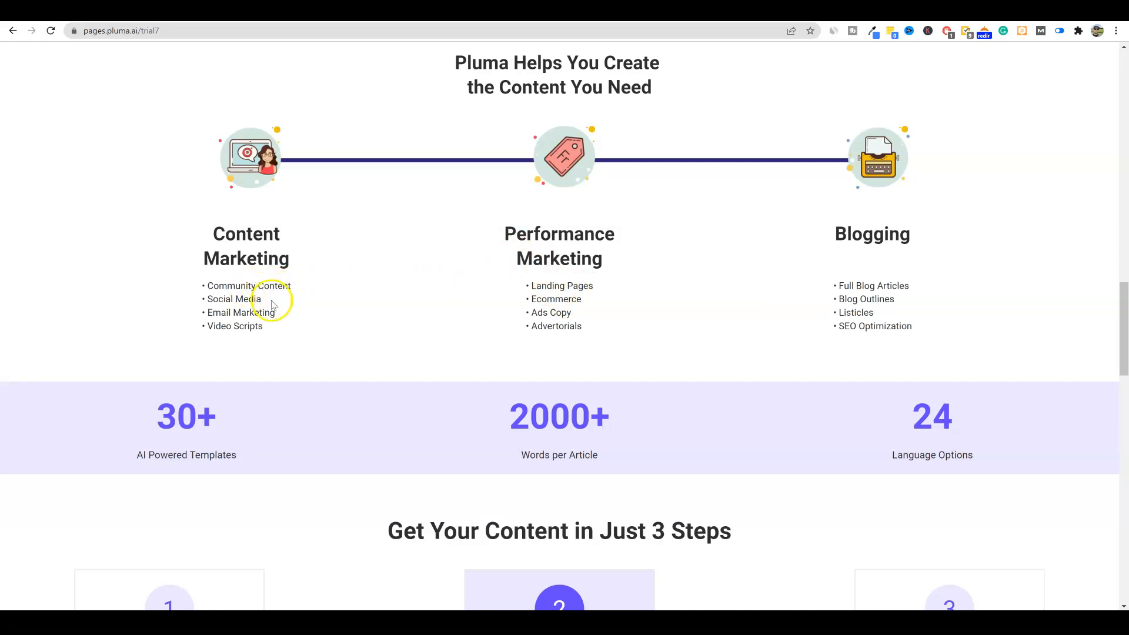
{"action": "scroll", "coordinate": [411, 306], "scroll_direction": "down", "scroll_amount": 6}
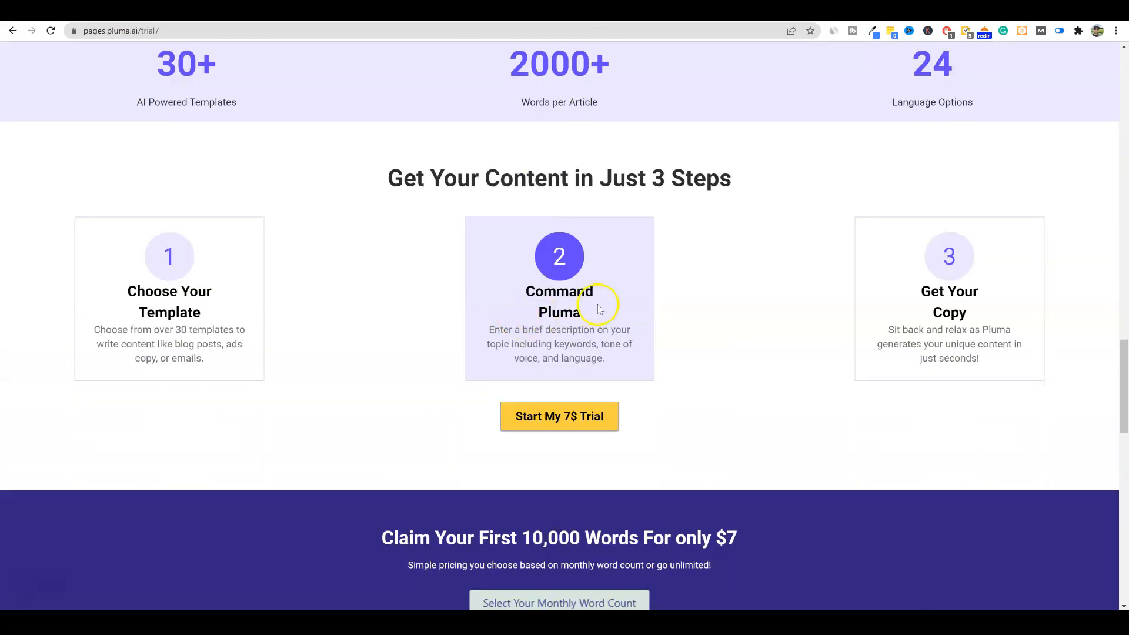
{"action": "scroll", "coordinate": [599, 309], "scroll_direction": "down", "scroll_amount": 1}
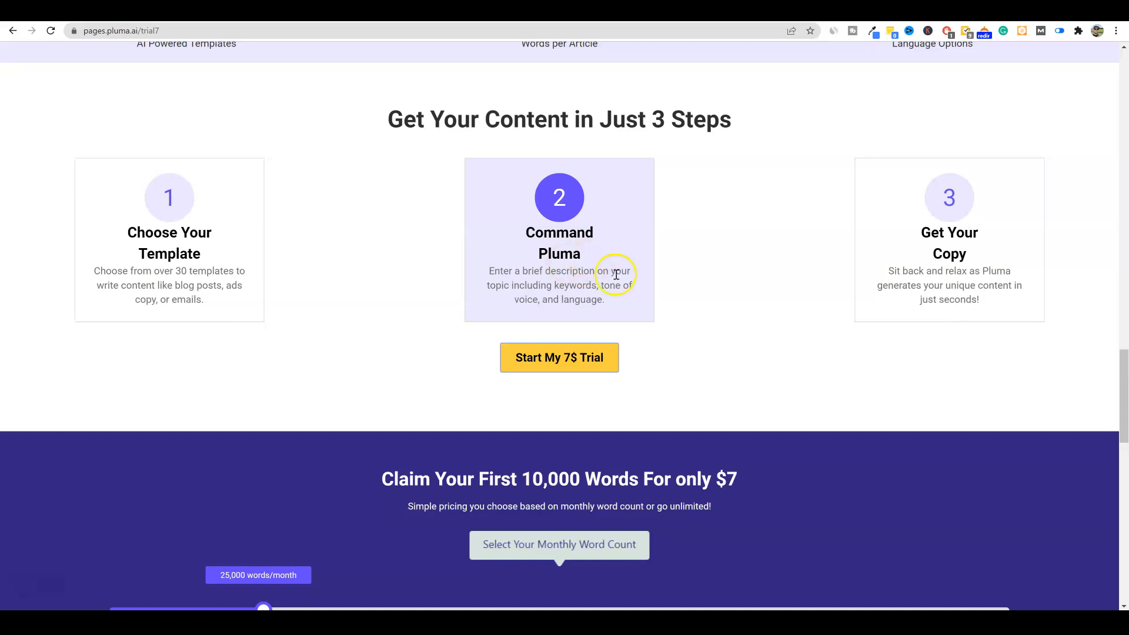
- Examine the 25K plan's description and monthly price in the pricing section, highlighting the relevant text
{"action": "scroll", "coordinate": [692, 469], "scroll_direction": "down", "scroll_amount": 8}
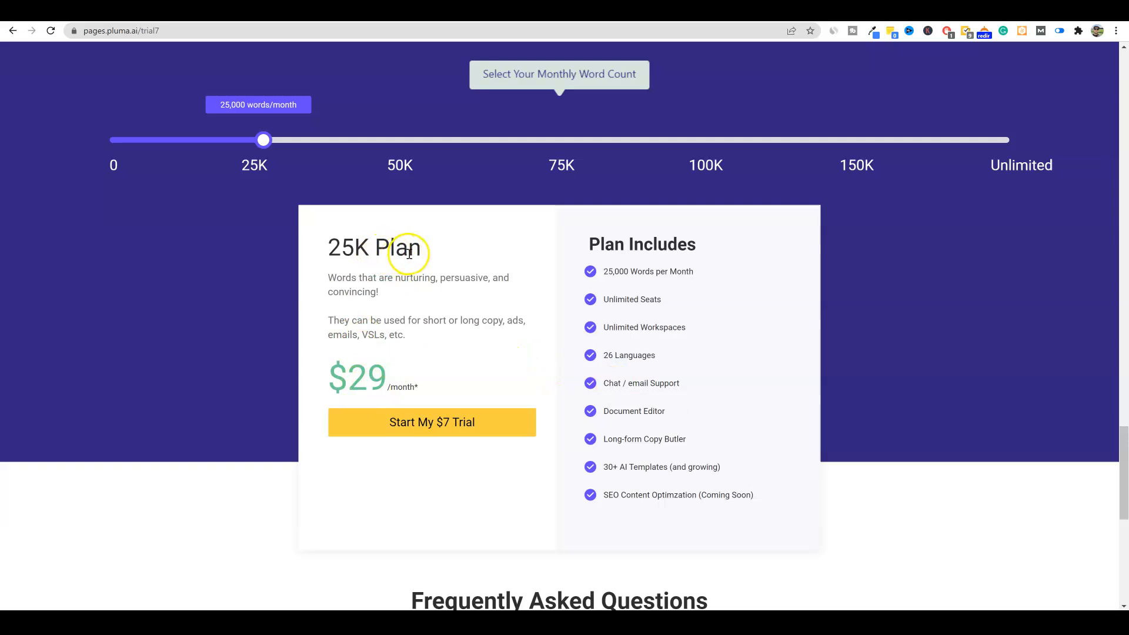
{"action": "left_click_drag", "start_coordinate": [356, 320], "coordinate": [530, 332]}
{"action": "left_click", "coordinate": [506, 283]}
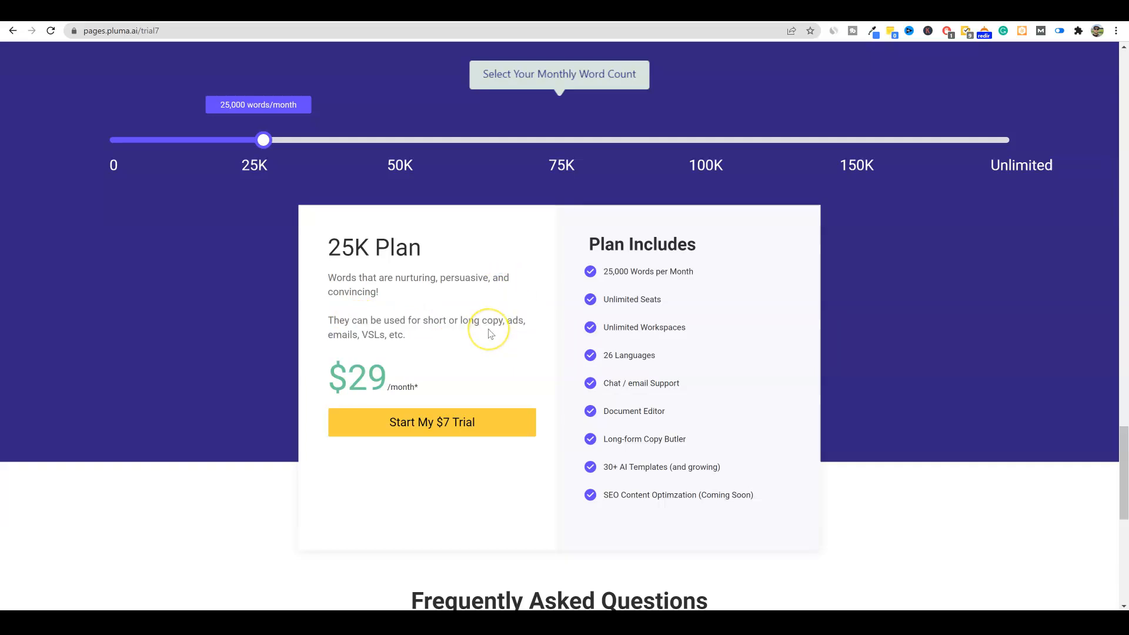
{"action": "left_click_drag", "start_coordinate": [350, 377], "coordinate": [411, 379]}
{"action": "left_click", "coordinate": [390, 322]}
{"action": "left_click_drag", "start_coordinate": [423, 321], "coordinate": [450, 323]}
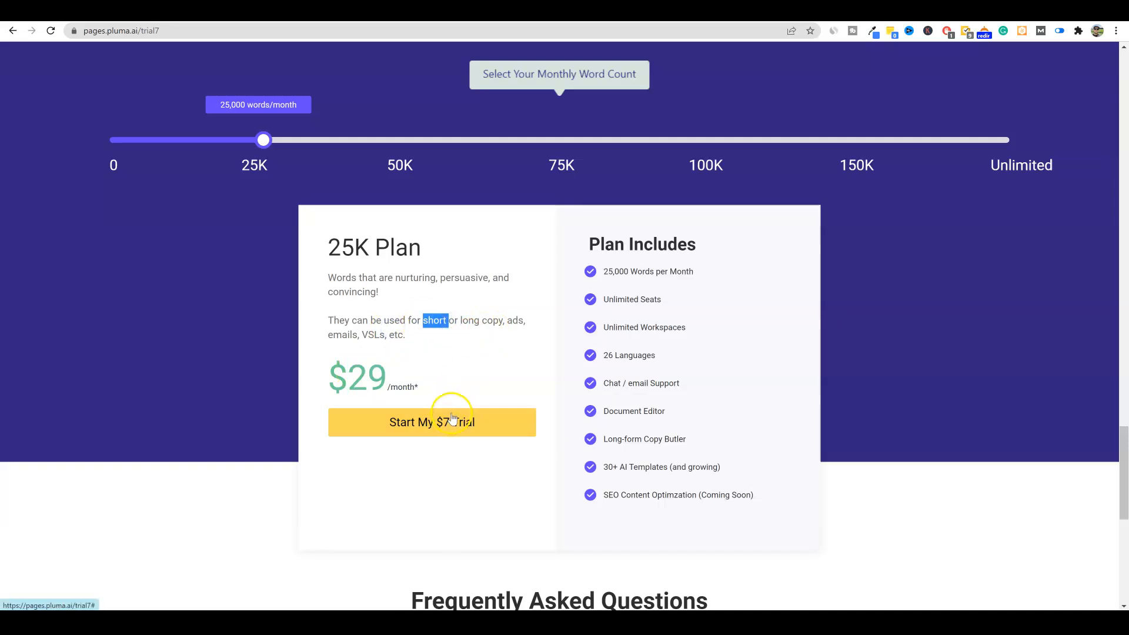
{"action": "left_click_drag", "start_coordinate": [349, 377], "coordinate": [404, 379]}
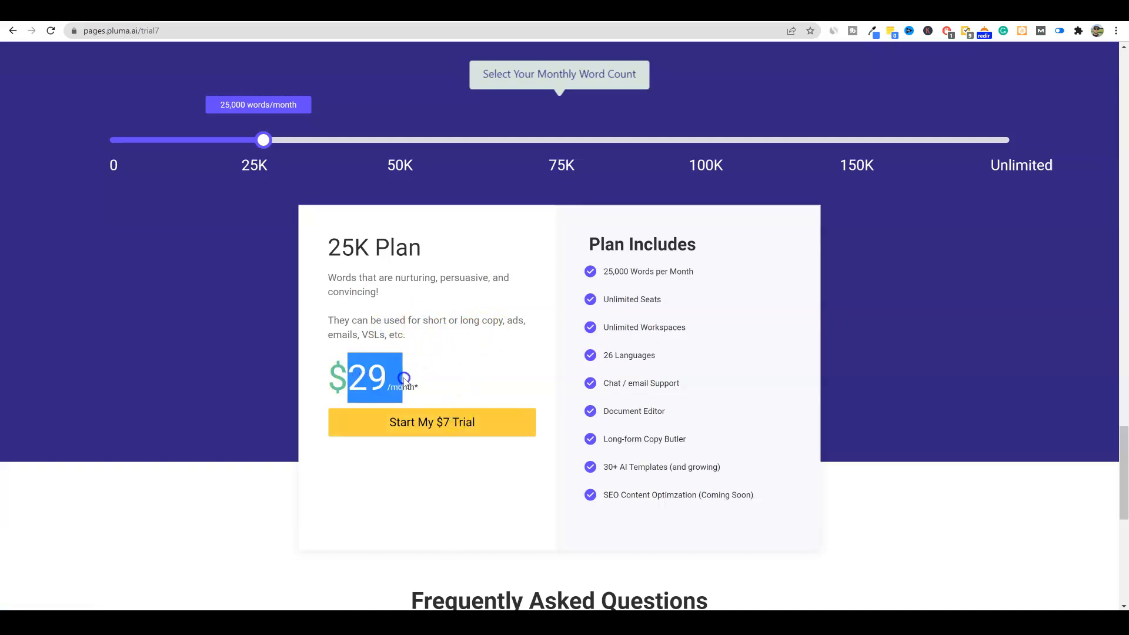
{"action": "left_click", "coordinate": [419, 318]}
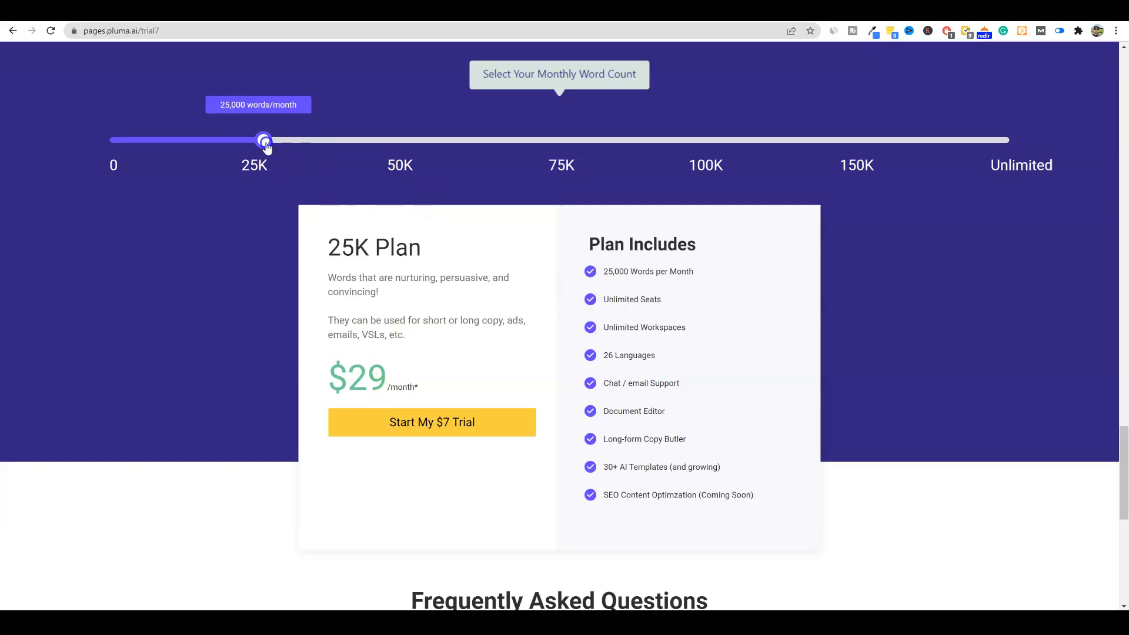
- Compare the pricing plans by setting the monthly word count to 50K, 75K, 100K, 150K and Unlimited, and return it to 50K
{"action": "left_click_drag", "start_coordinate": [265, 146], "coordinate": [370, 151]}
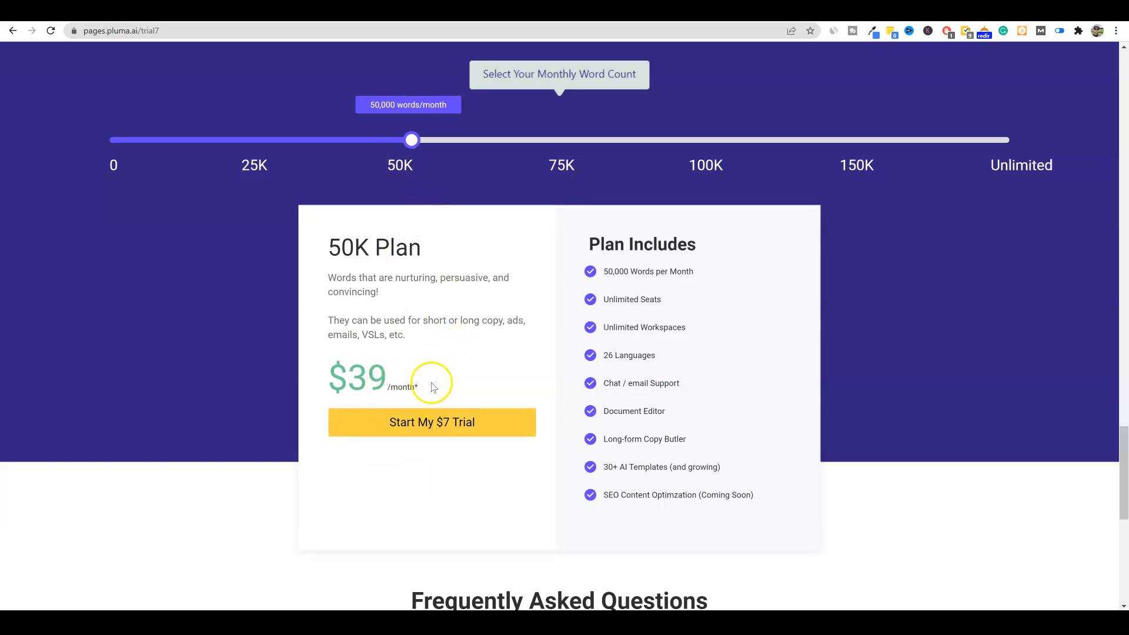
{"action": "left_click_drag", "start_coordinate": [412, 146], "coordinate": [529, 140]}
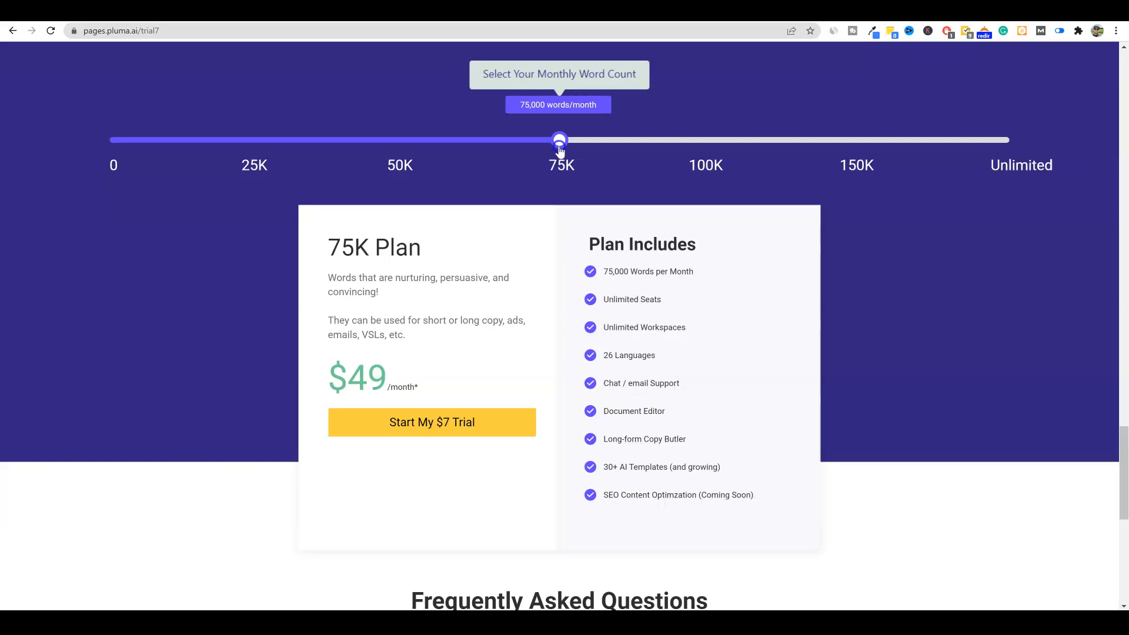
{"action": "left_click_drag", "start_coordinate": [559, 149], "coordinate": [689, 155]}
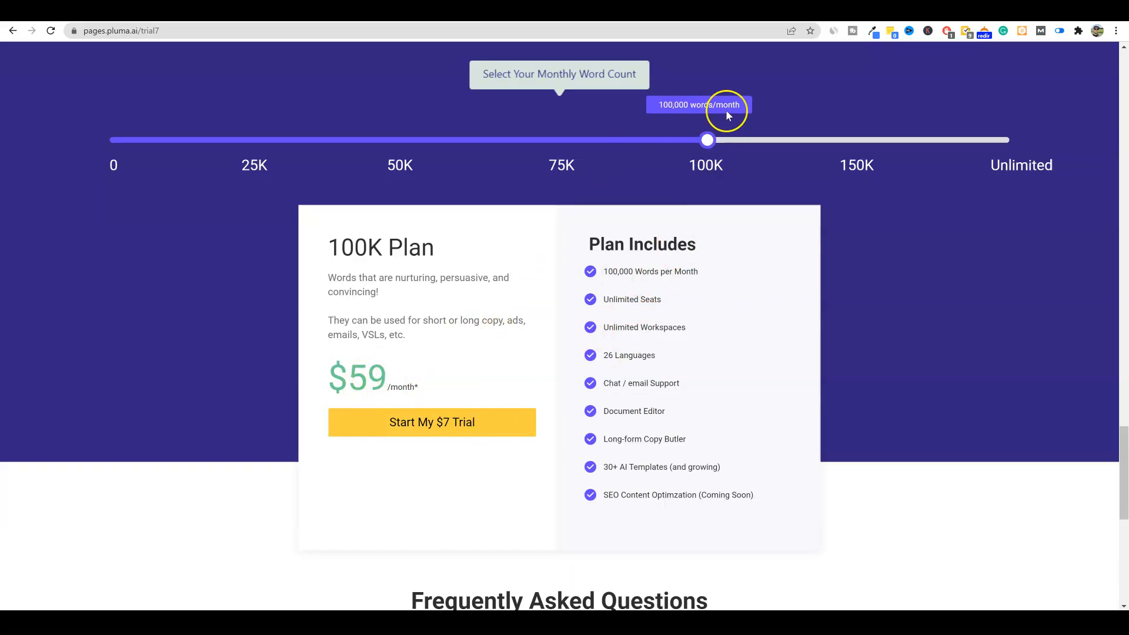
{"action": "left_click_drag", "start_coordinate": [707, 140], "coordinate": [848, 158]}
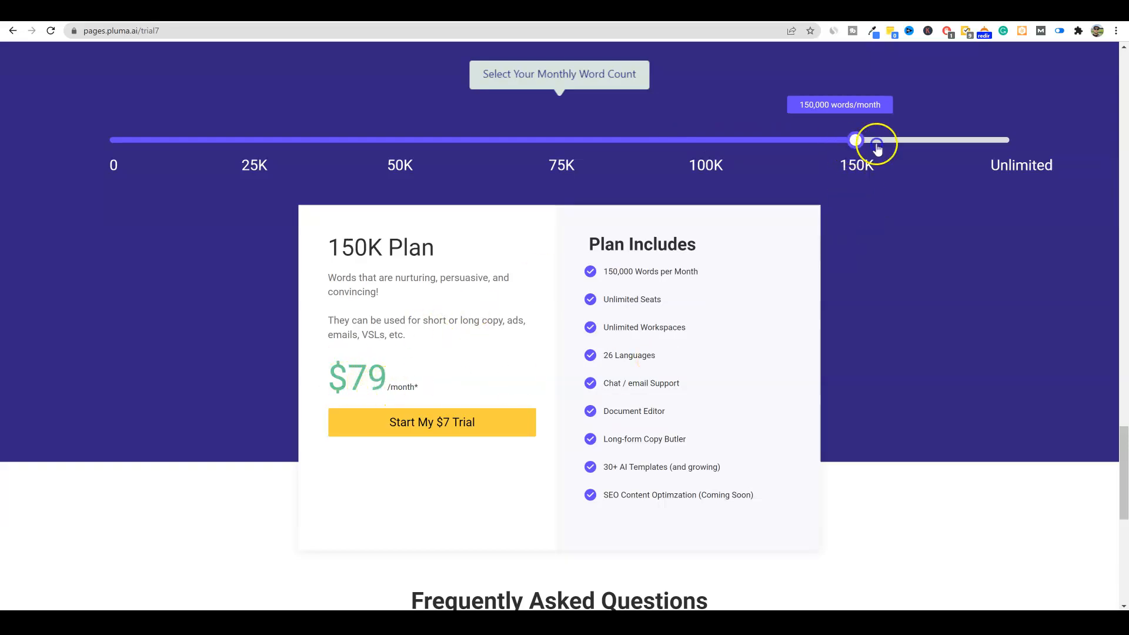
{"action": "left_click_drag", "start_coordinate": [880, 146], "coordinate": [1029, 144]}
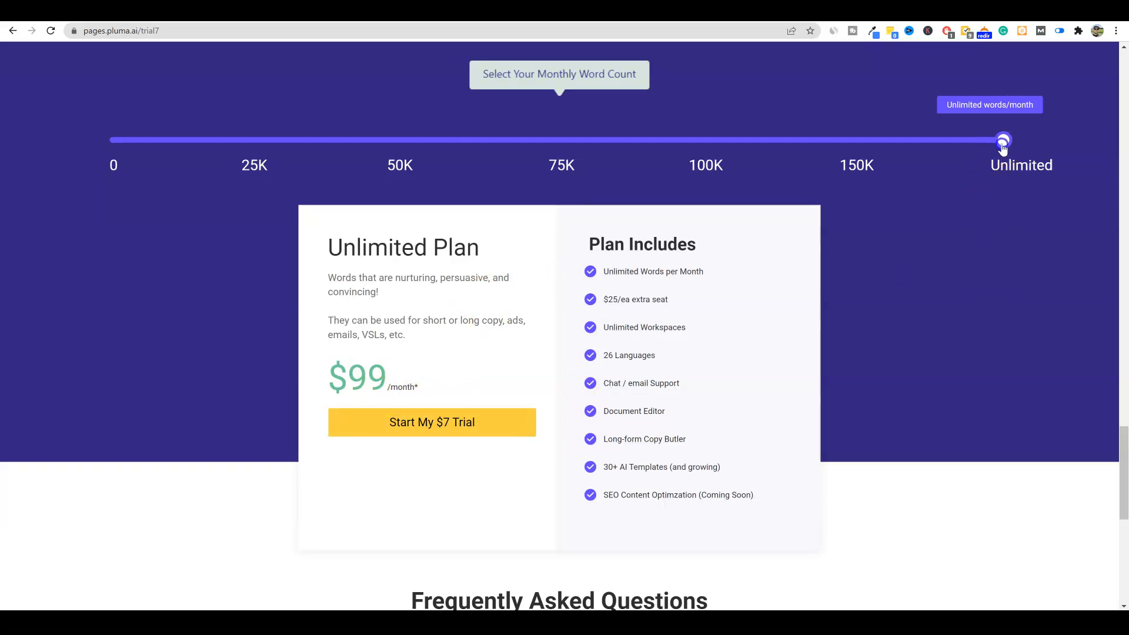
{"action": "left_click_drag", "start_coordinate": [1004, 146], "coordinate": [452, 148]}
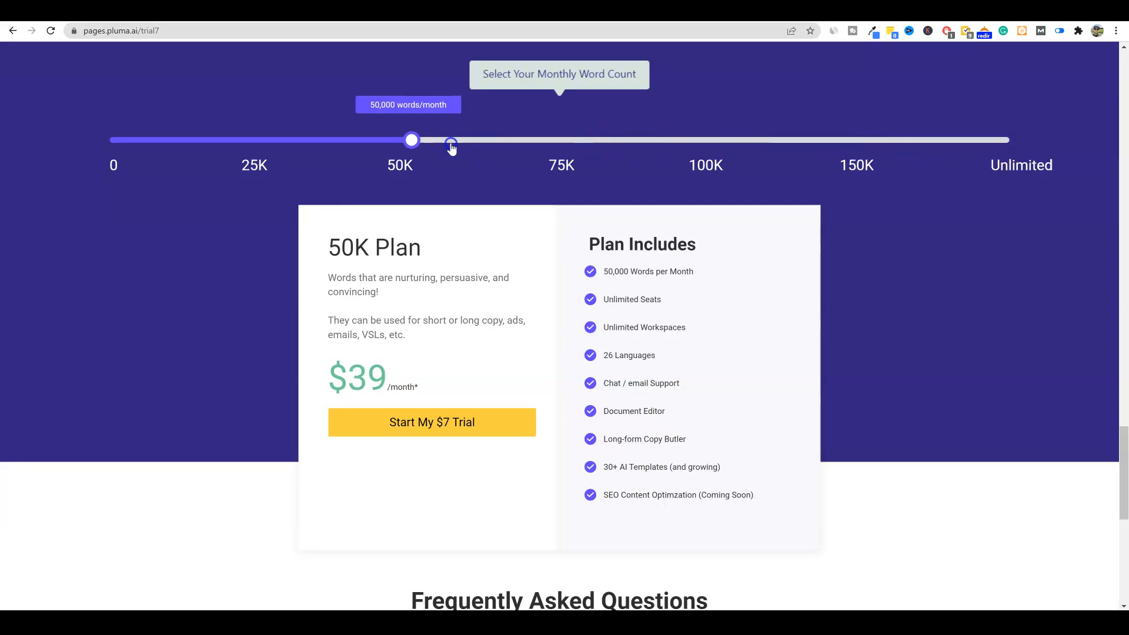
- Read the FAQ answers on how the word count is calculated and what happens when monthly words are exhausted, collapsing each one
{"action": "scroll", "coordinate": [570, 376], "scroll_direction": "down", "scroll_amount": 3}
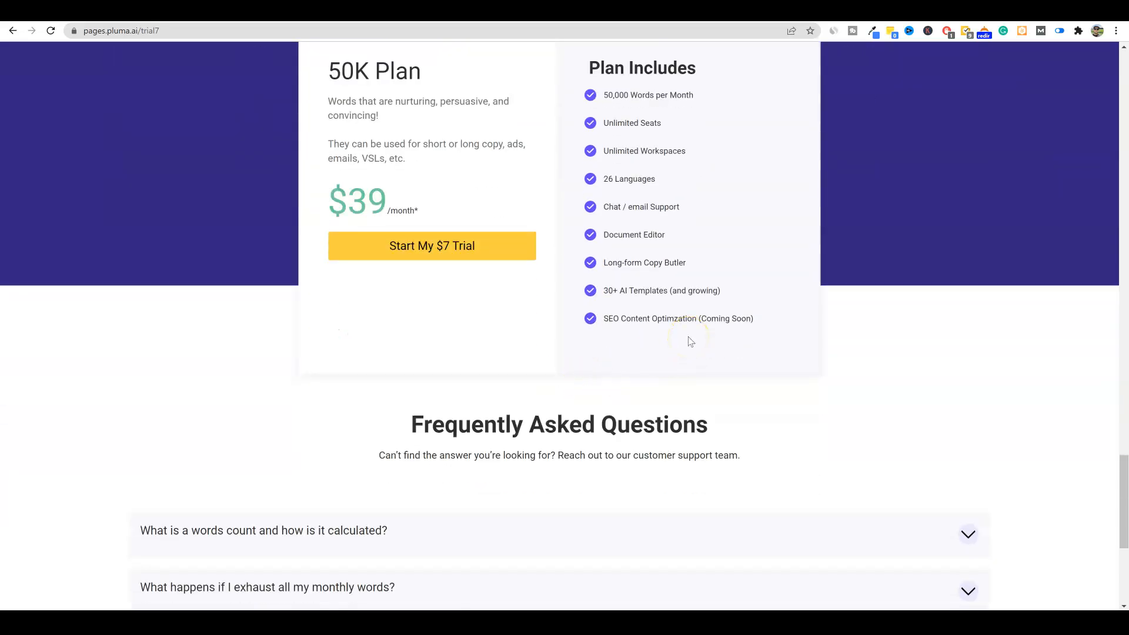
{"action": "scroll", "coordinate": [653, 316], "scroll_direction": "down", "scroll_amount": 4}
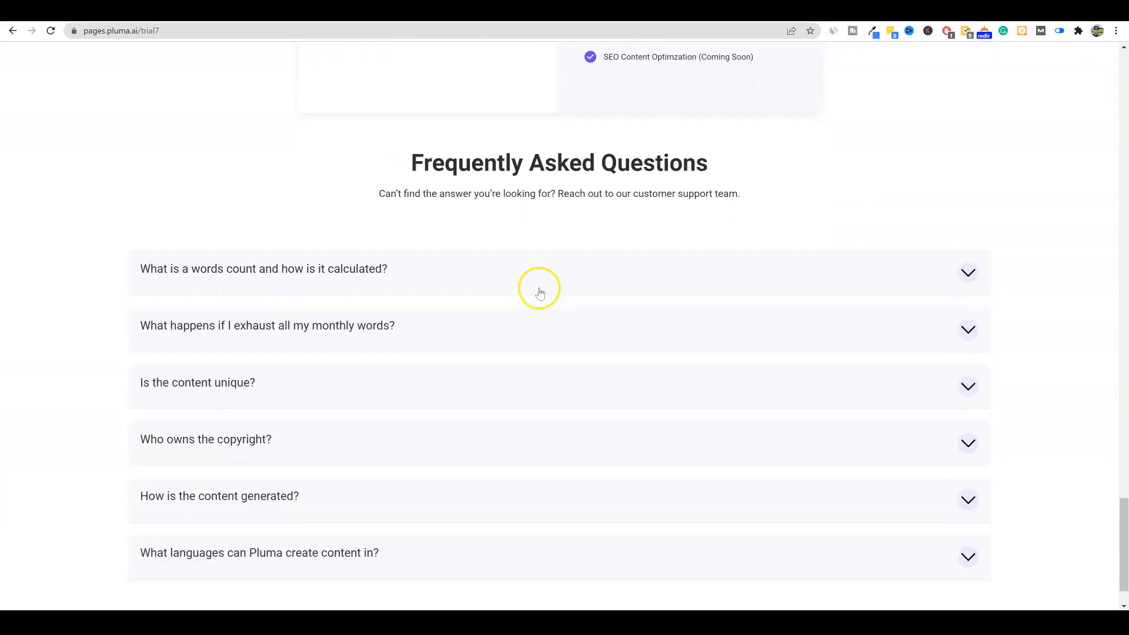
{"action": "scroll", "coordinate": [540, 292], "scroll_direction": "down", "scroll_amount": 1}
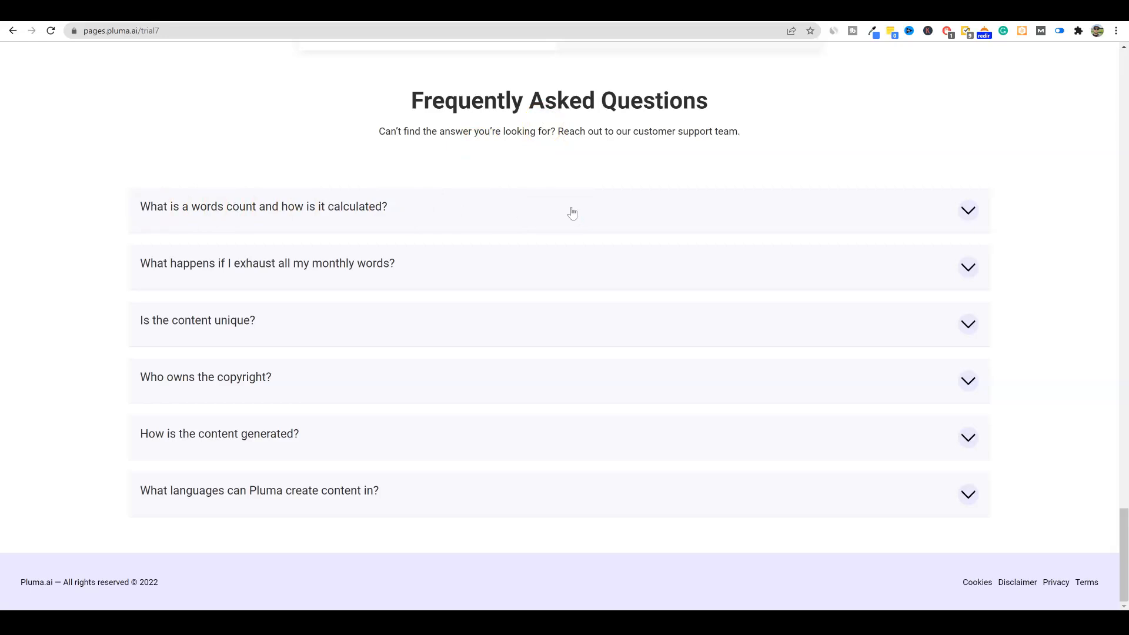
{"action": "left_click", "coordinate": [960, 213]}
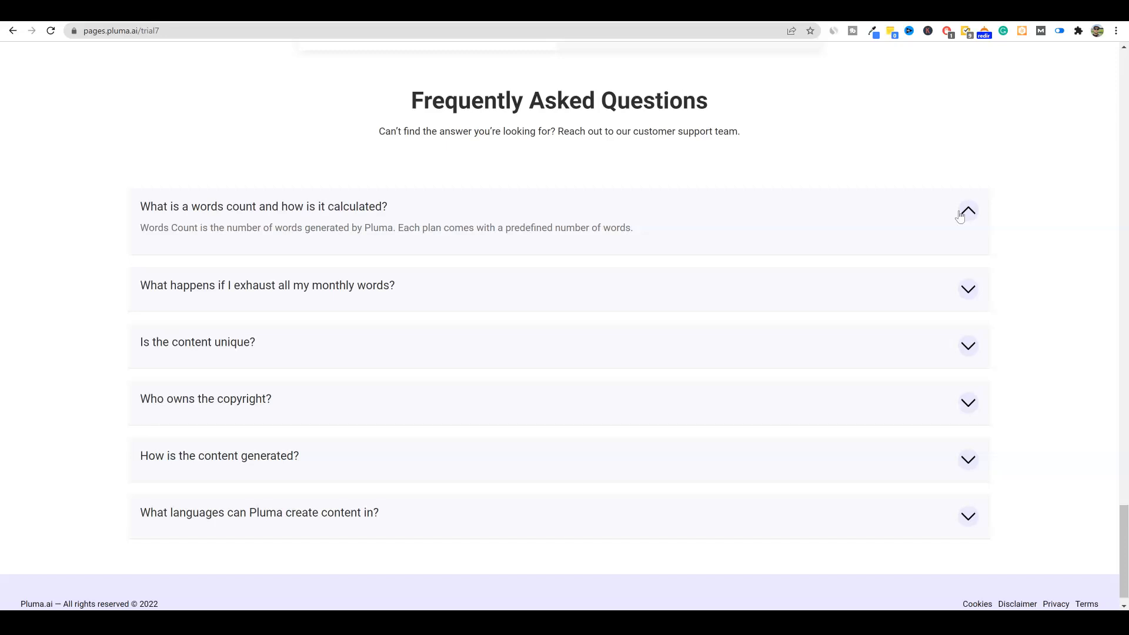
{"action": "left_click", "coordinate": [963, 225]}
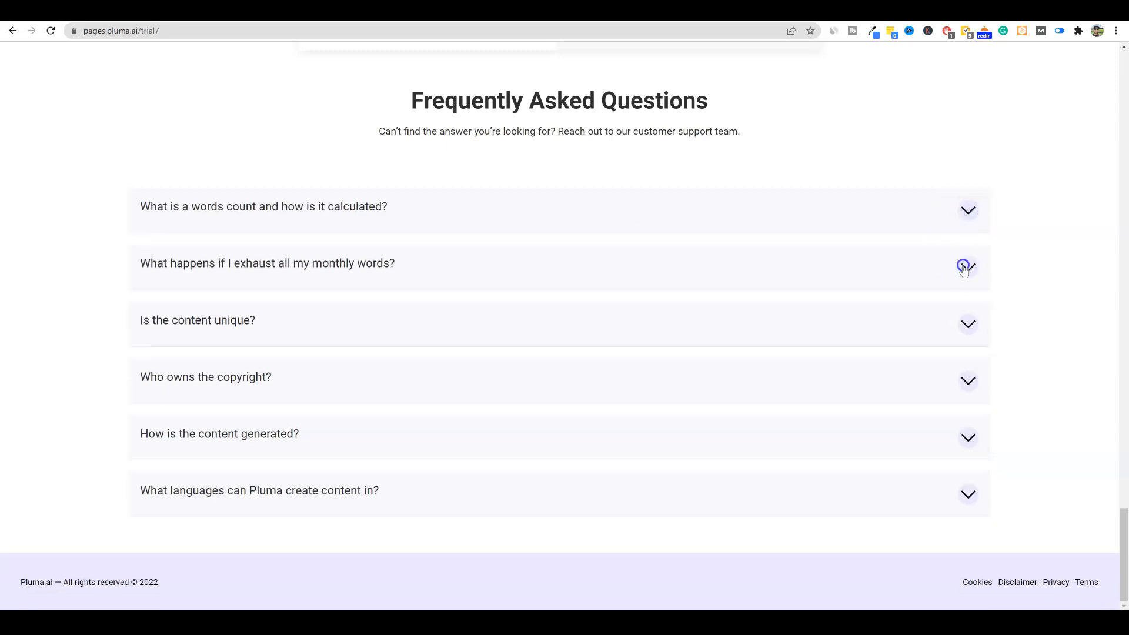
{"action": "left_click", "coordinate": [963, 267]}
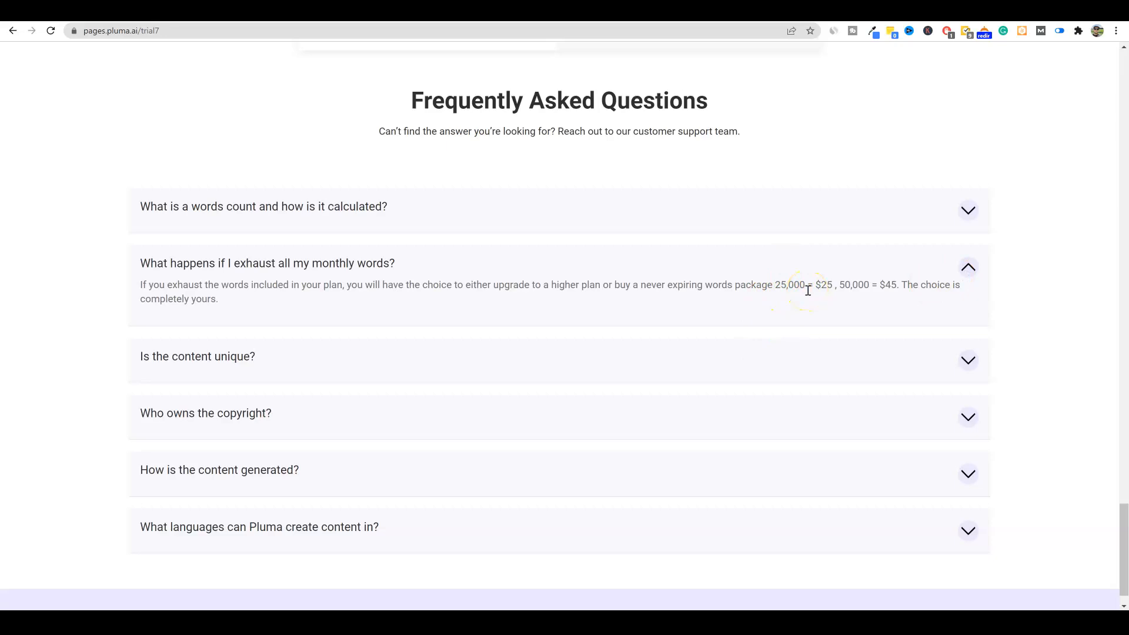
{"action": "left_click", "coordinate": [966, 268]}
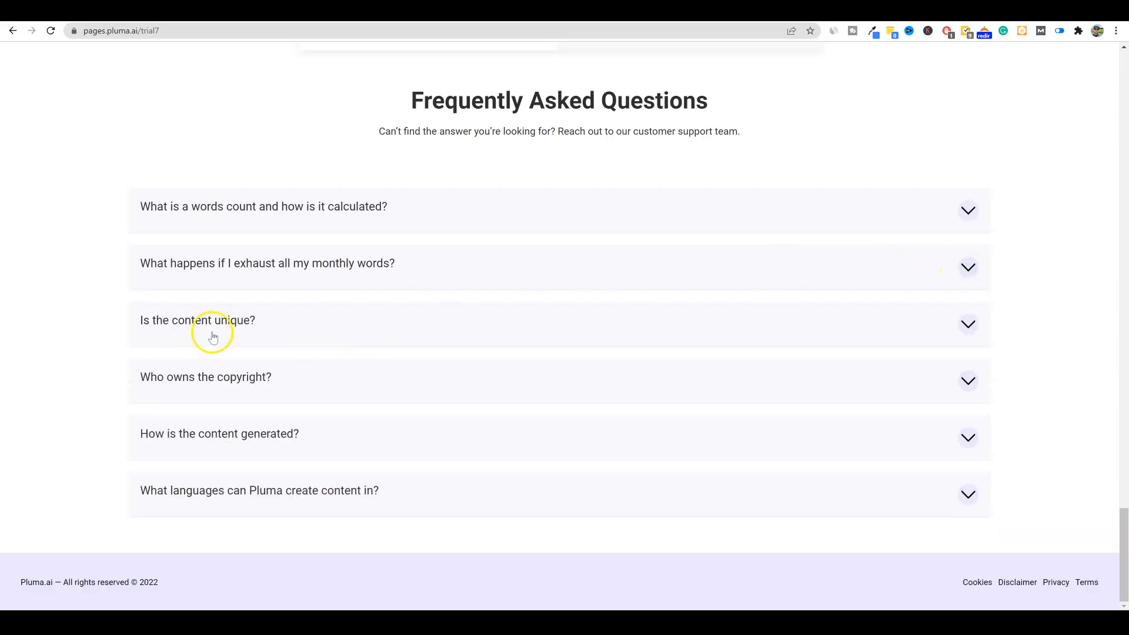
- Read the FAQ answer on whether the content is unique, highlighting its key wording, and collapse it
{"action": "left_click", "coordinate": [969, 323]}
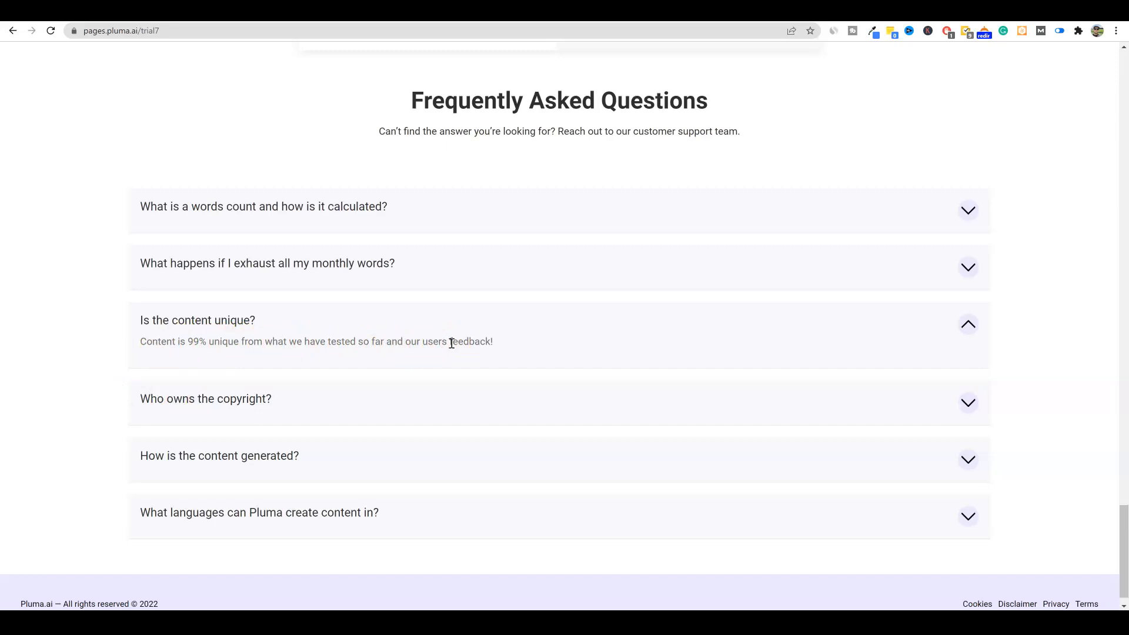
{"action": "left_click_drag", "start_coordinate": [187, 343], "coordinate": [244, 342]}
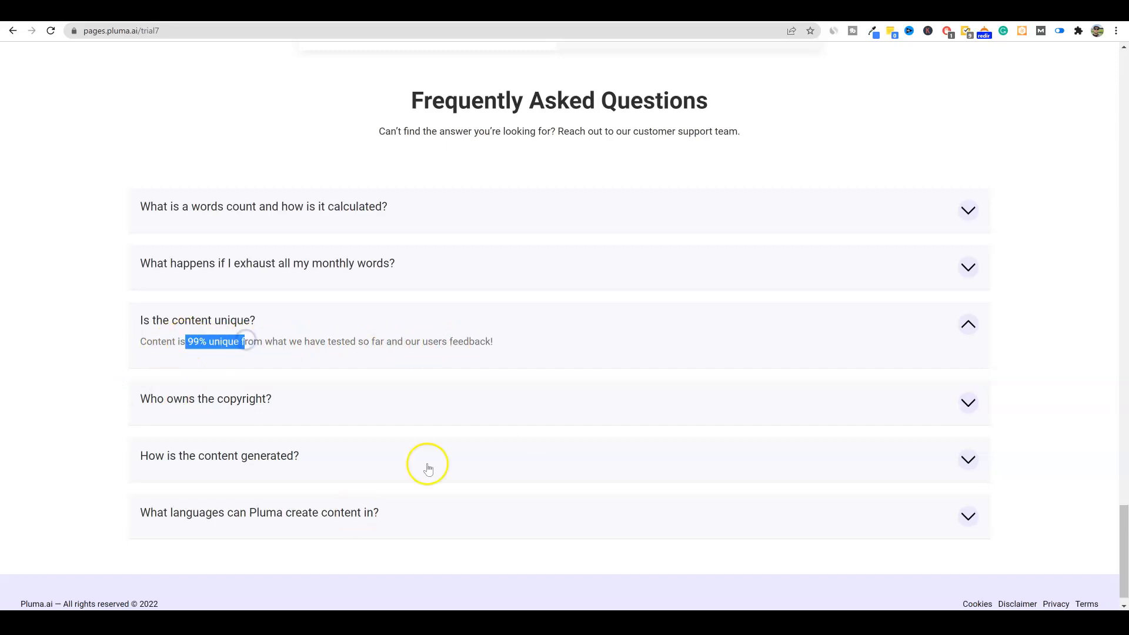
{"action": "left_click", "coordinate": [497, 344]}
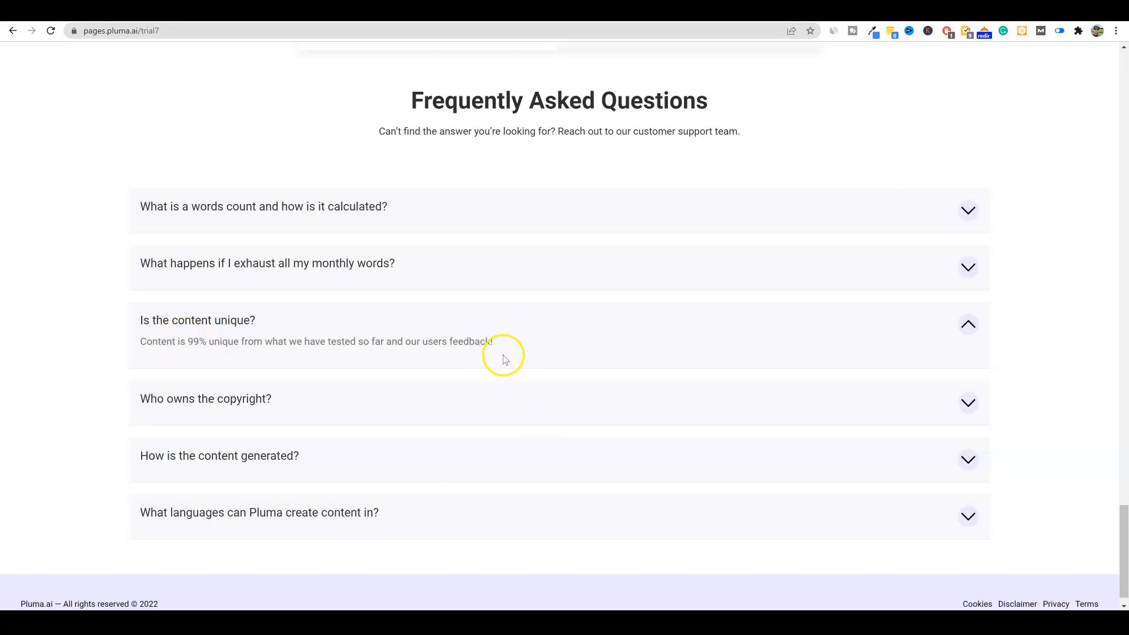
{"action": "left_click_drag", "start_coordinate": [167, 343], "coordinate": [346, 342]}
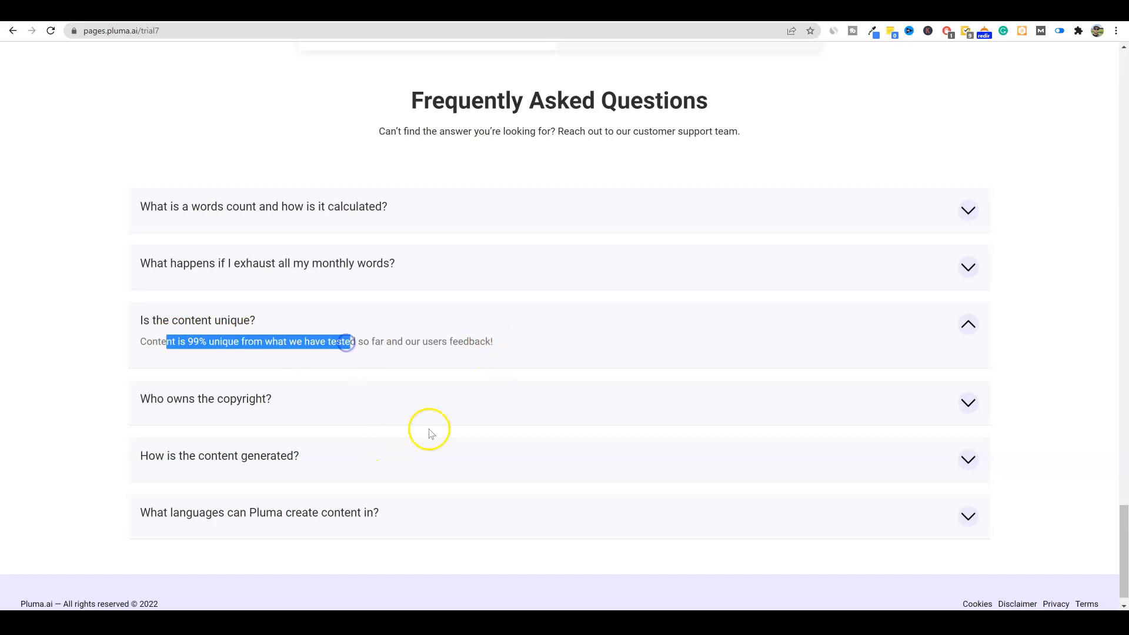
{"action": "left_click", "coordinate": [505, 341]}
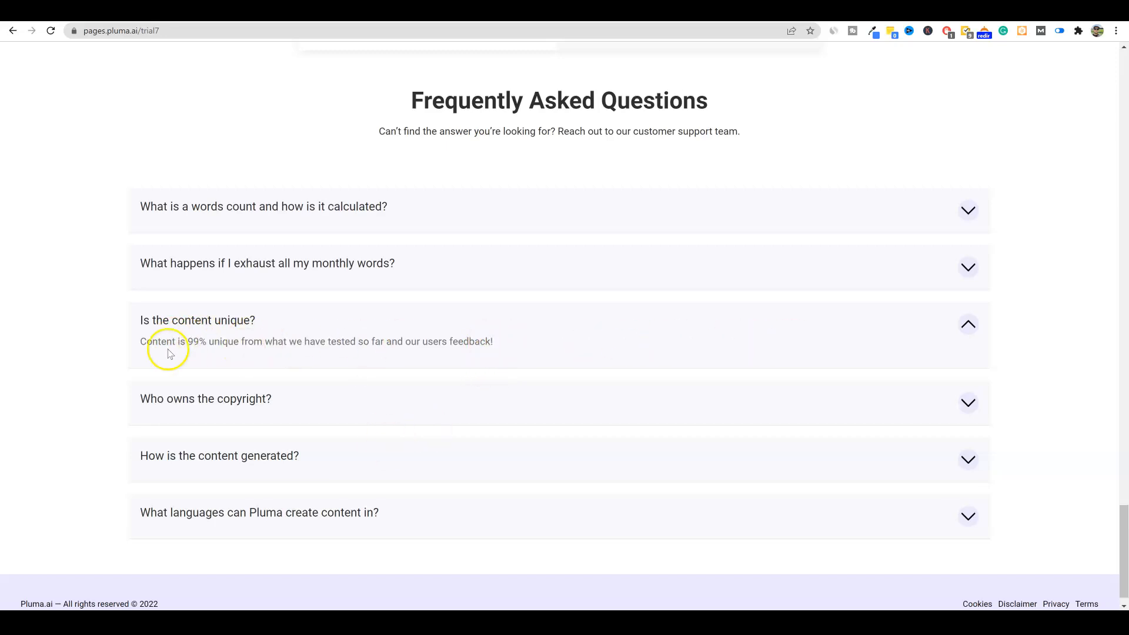
{"action": "left_click", "coordinate": [967, 327]}
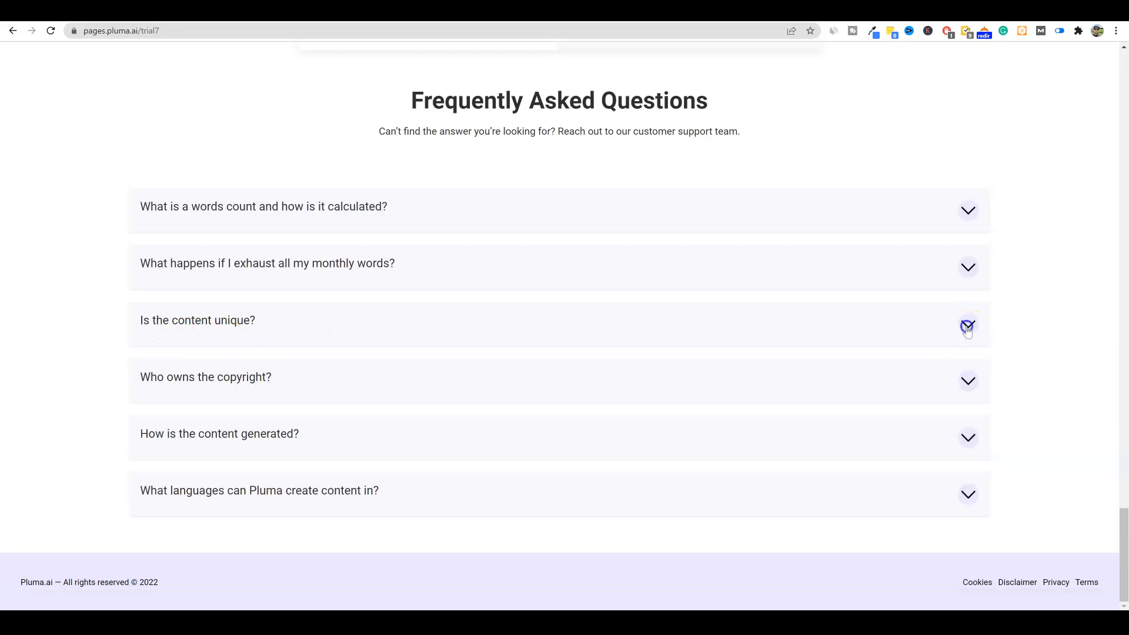
- Read the FAQ answers on copyright ownership and how the content is generated, highlight the generation answer, and collapse both
{"action": "left_click", "coordinate": [971, 386]}
{"action": "left_click", "coordinate": [971, 385]}
{"action": "left_click", "coordinate": [970, 441]}
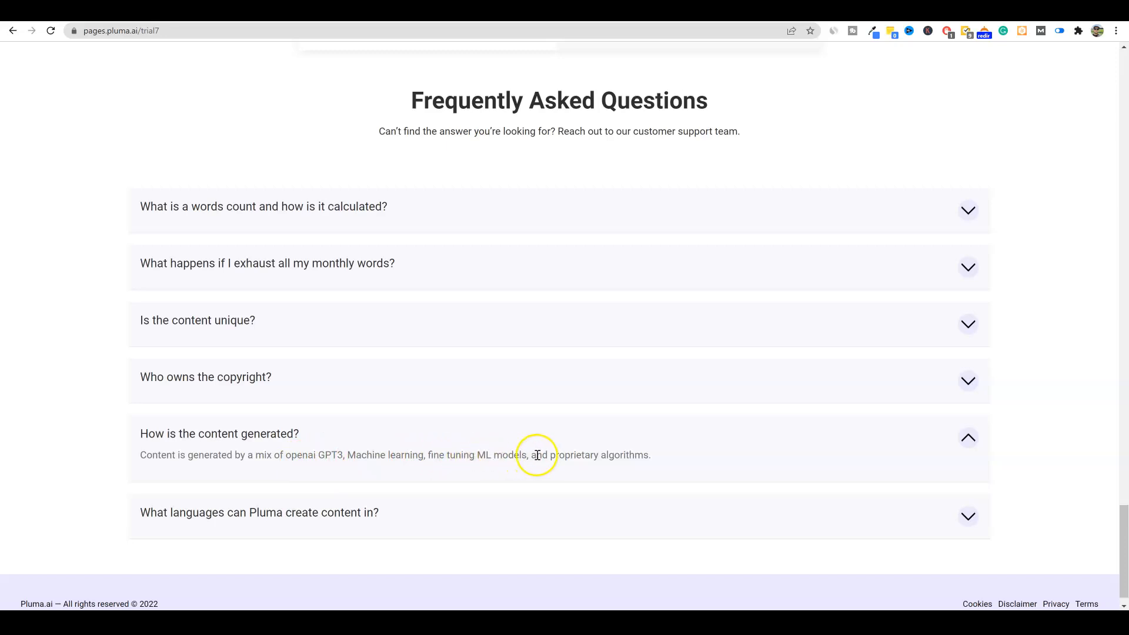
{"action": "left_click_drag", "start_coordinate": [662, 467], "coordinate": [88, 456]}
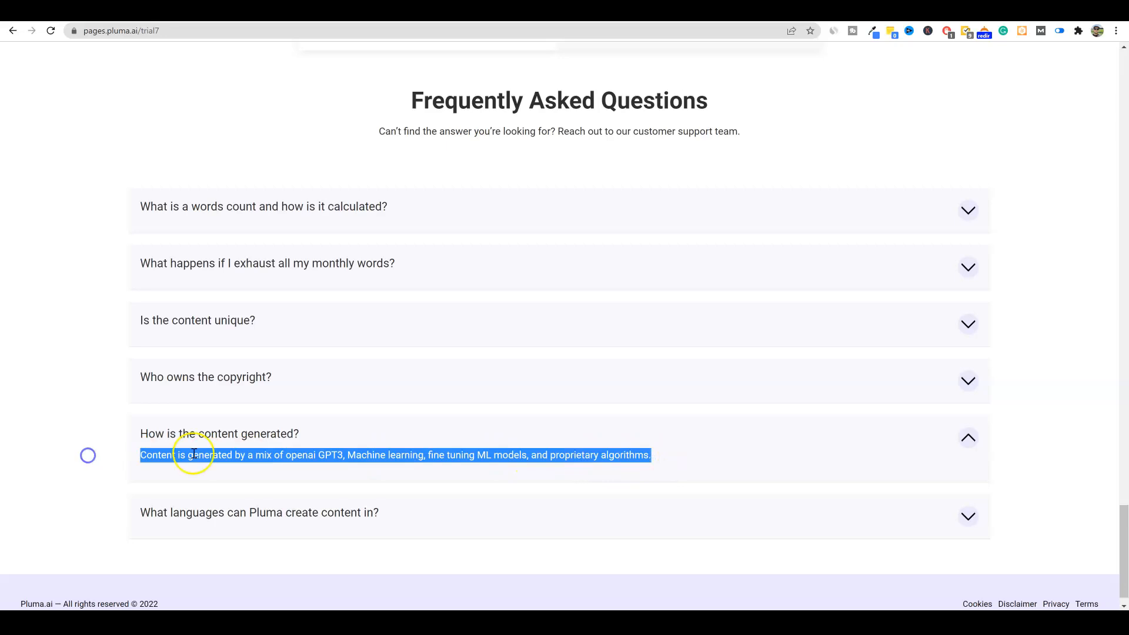
{"action": "left_click", "coordinate": [970, 443]}
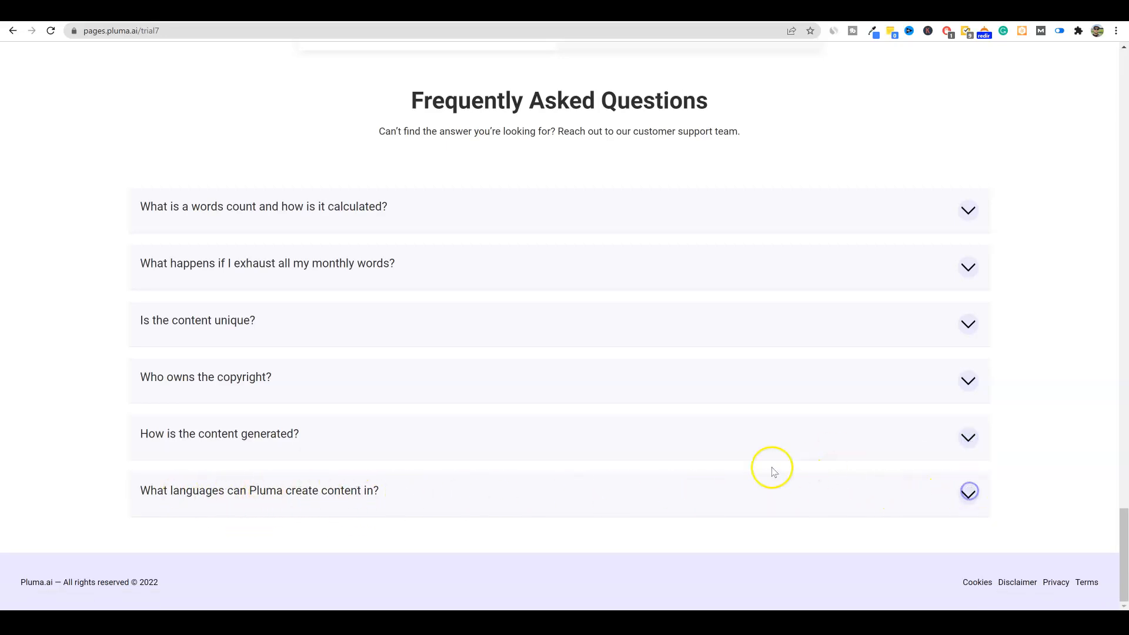
- Read the FAQ answer on which languages Pluma can create content in, and collapse it
{"action": "left_click", "coordinate": [945, 503]}
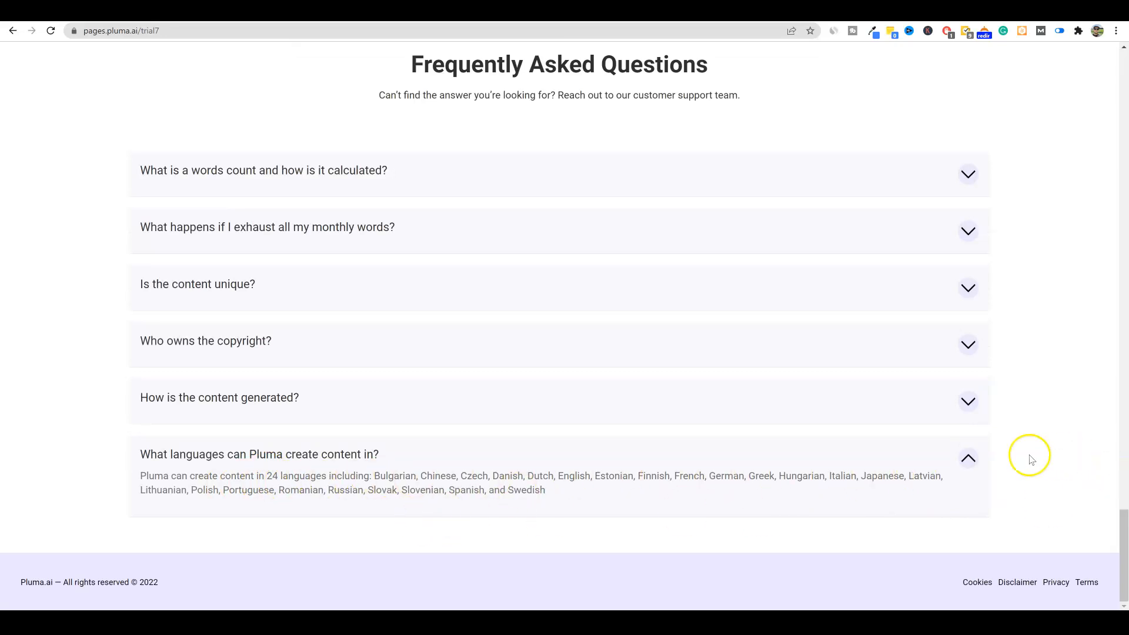
{"action": "left_click", "coordinate": [968, 459]}
{"action": "scroll", "coordinate": [965, 457], "scroll_direction": "up", "scroll_amount": 4}
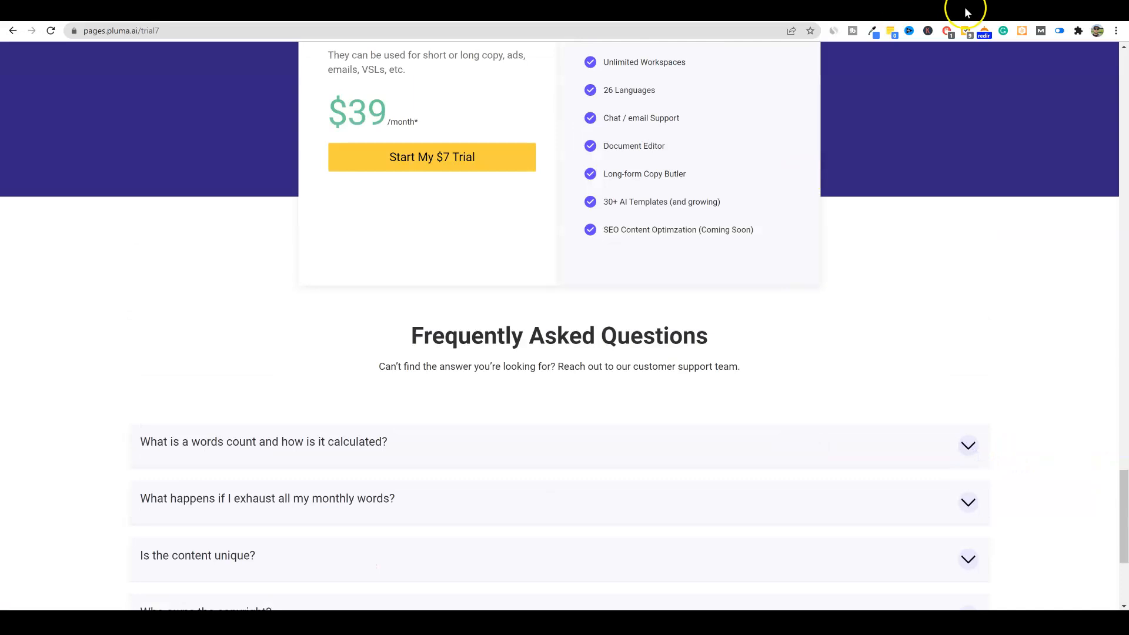
- Switch to the Pluma app dashboard and look through the complete list of templates
{"action": "left_click", "coordinate": [938, 8]}
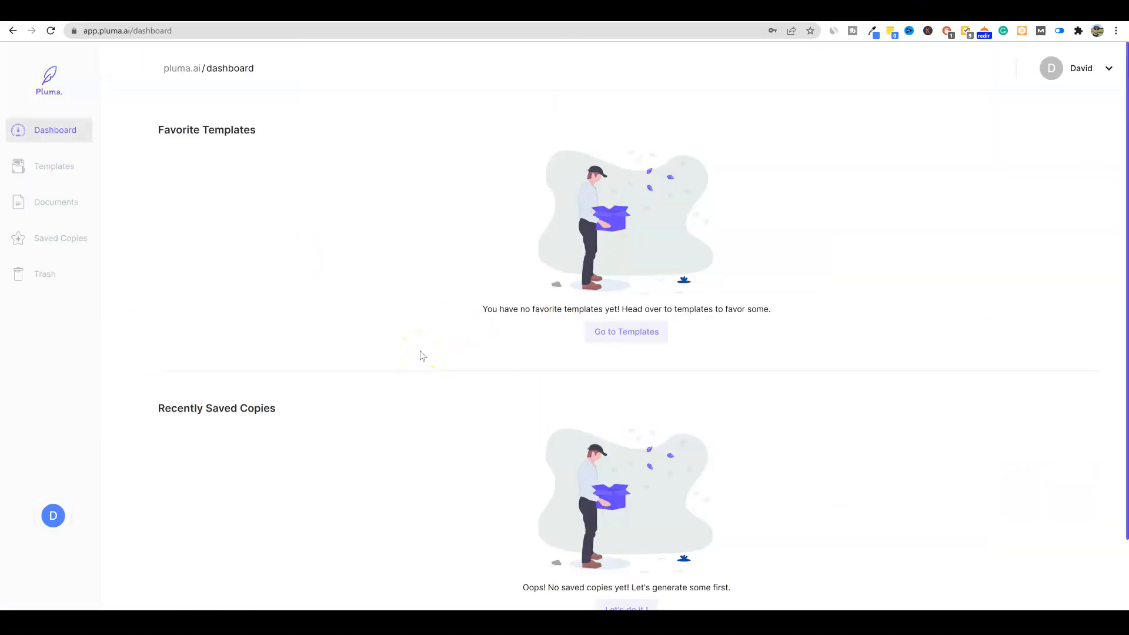
{"action": "left_click", "coordinate": [57, 161]}
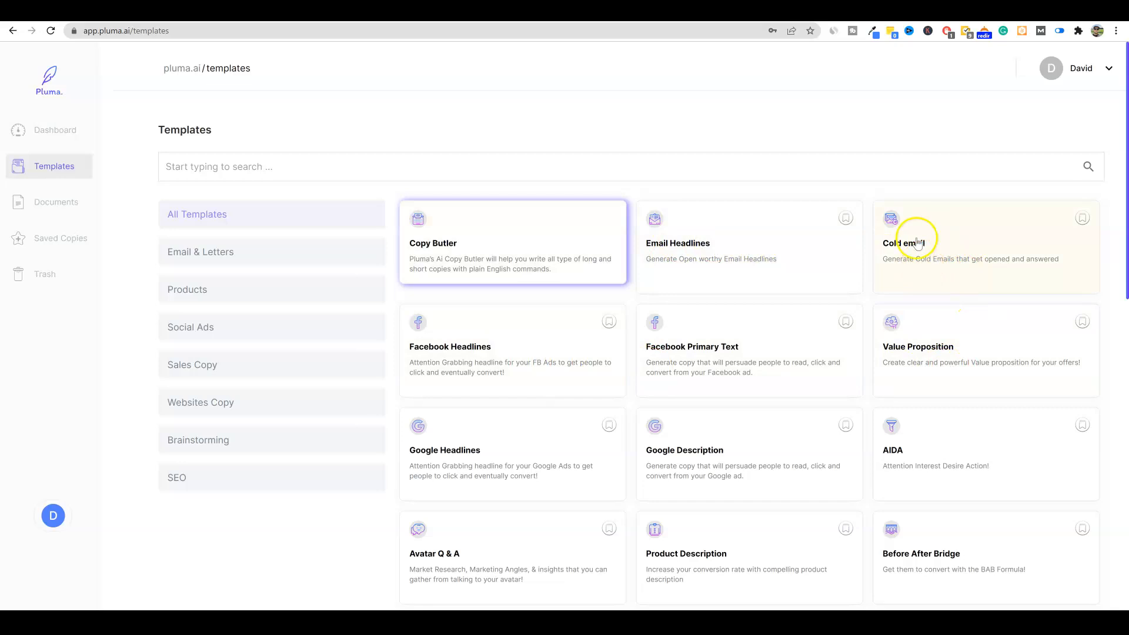
{"action": "scroll", "coordinate": [787, 558], "scroll_direction": "down", "scroll_amount": 1}
{"action": "scroll", "coordinate": [787, 558], "scroll_direction": "down", "scroll_amount": 7}
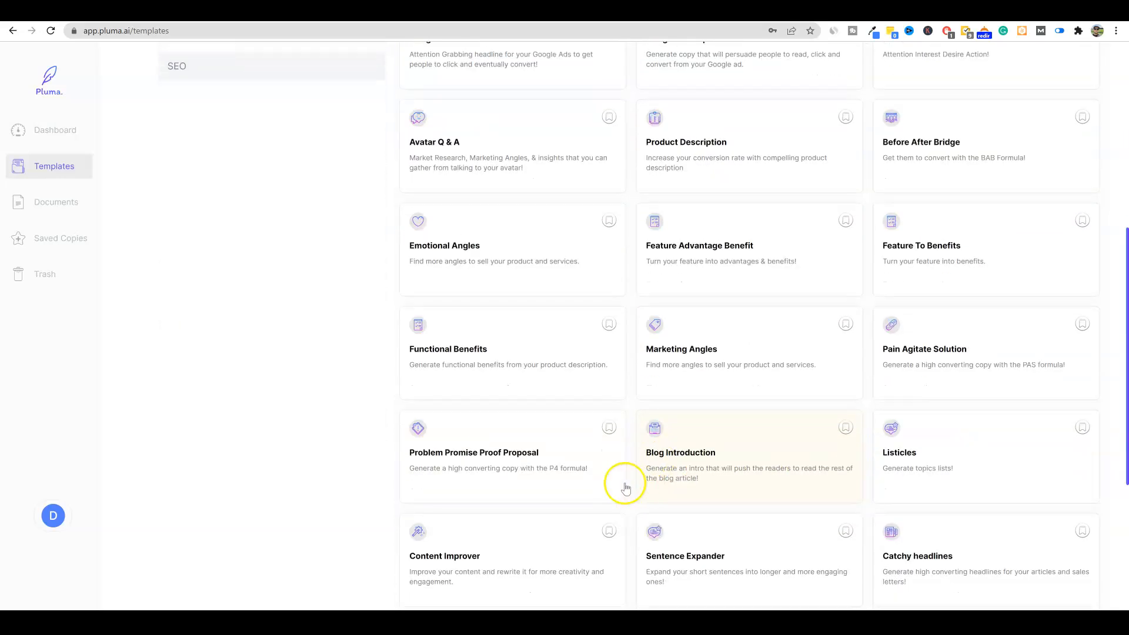
{"action": "scroll", "coordinate": [517, 550], "scroll_direction": "down", "scroll_amount": 1}
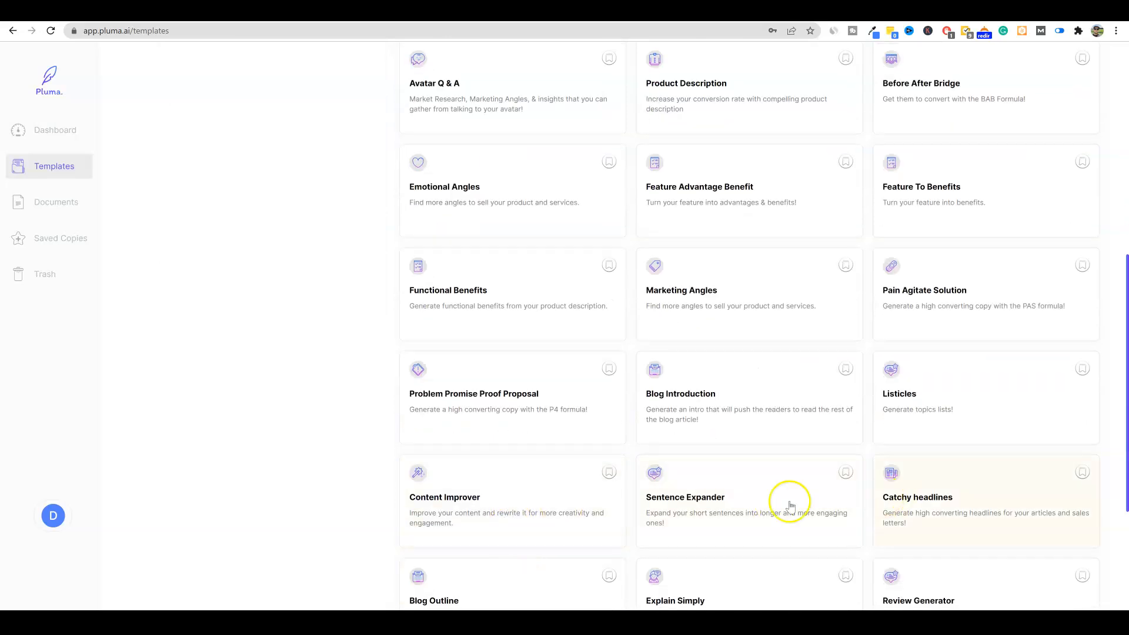
{"action": "scroll", "coordinate": [706, 508], "scroll_direction": "down", "scroll_amount": 2}
{"action": "scroll", "coordinate": [706, 494], "scroll_direction": "down", "scroll_amount": 2}
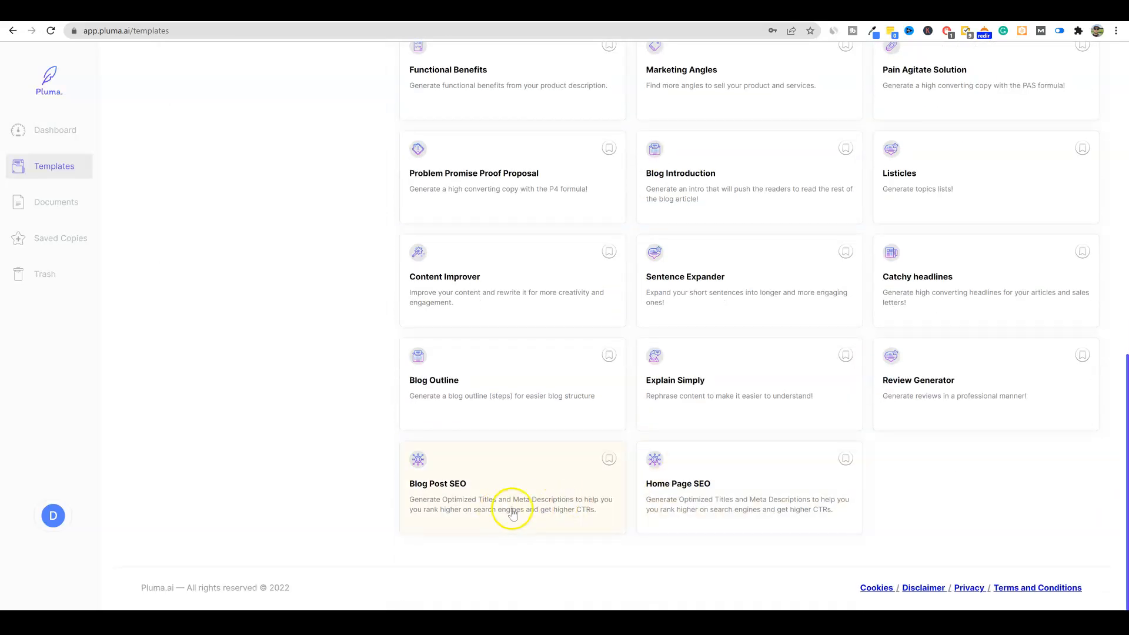
{"action": "scroll", "coordinate": [841, 474], "scroll_direction": "up", "scroll_amount": 4}
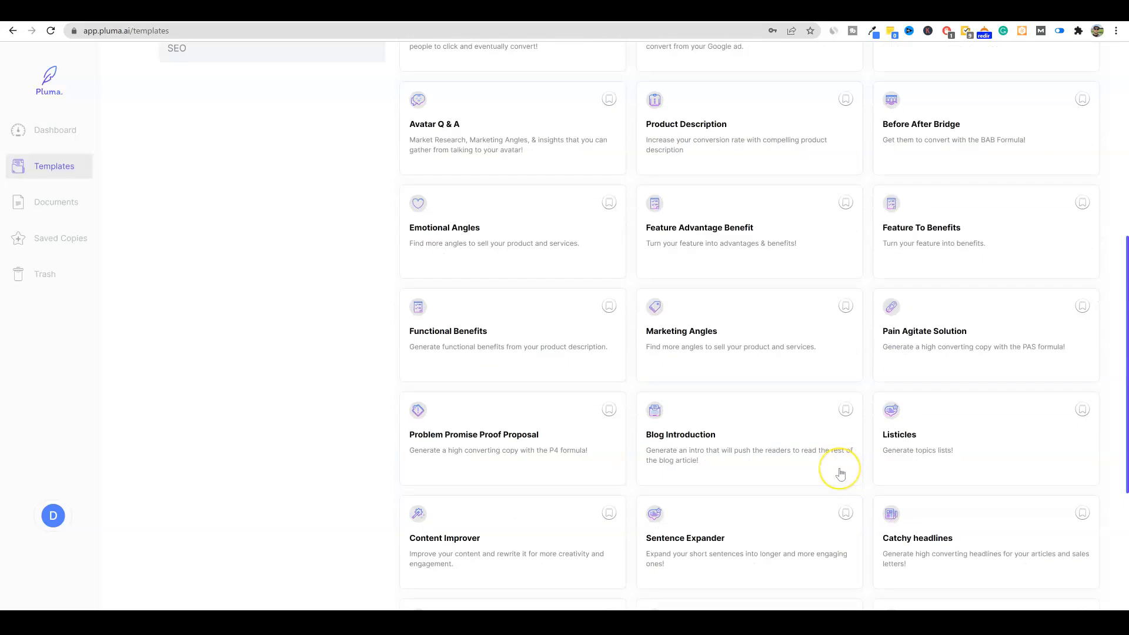
{"action": "scroll", "coordinate": [841, 473], "scroll_direction": "up", "scroll_amount": 6}
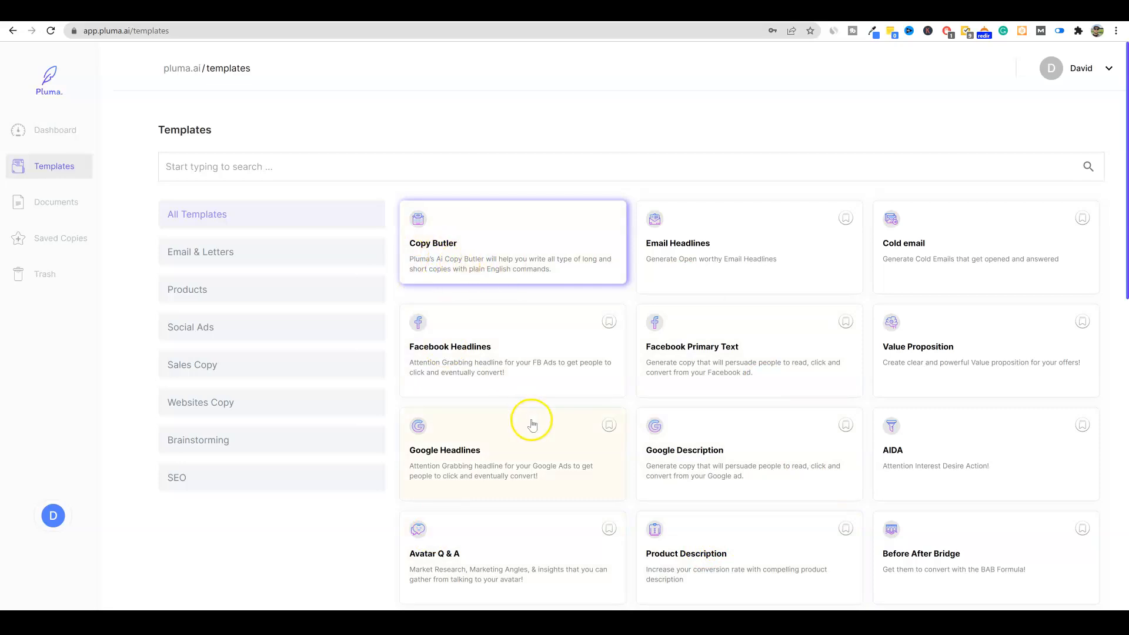
- Find the Listicles template among all templates and open it
{"action": "scroll", "coordinate": [652, 403], "scroll_direction": "down", "scroll_amount": 3}
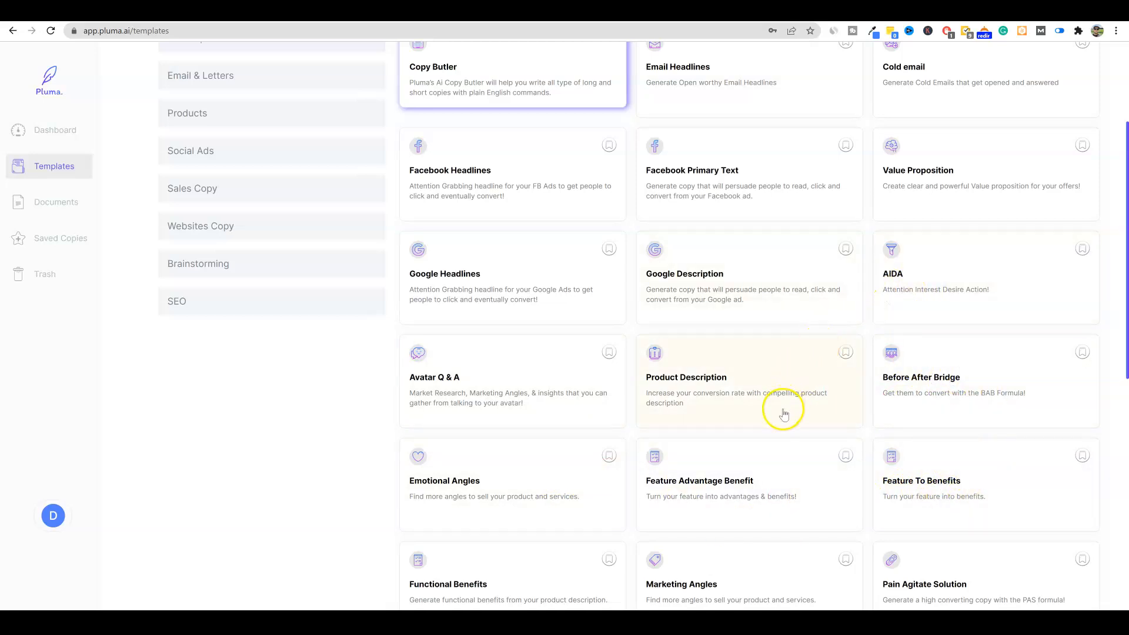
{"action": "scroll", "coordinate": [784, 417], "scroll_direction": "down", "scroll_amount": 1}
{"action": "scroll", "coordinate": [784, 416], "scroll_direction": "down", "scroll_amount": 3}
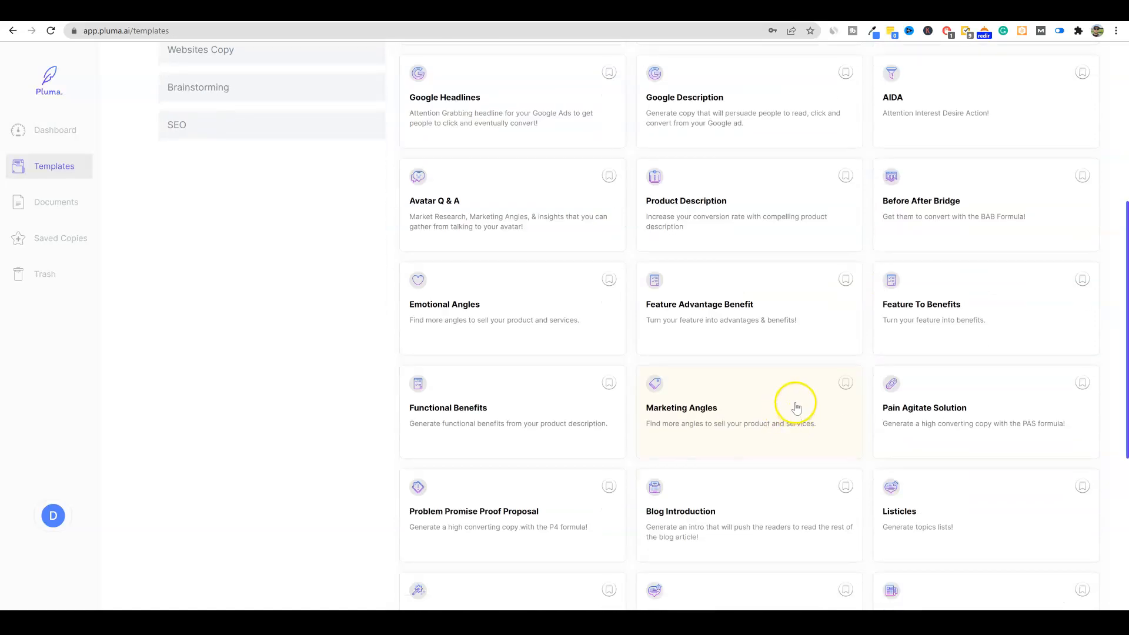
{"action": "scroll", "coordinate": [791, 404], "scroll_direction": "down", "scroll_amount": 3}
{"action": "left_click", "coordinate": [937, 343]}
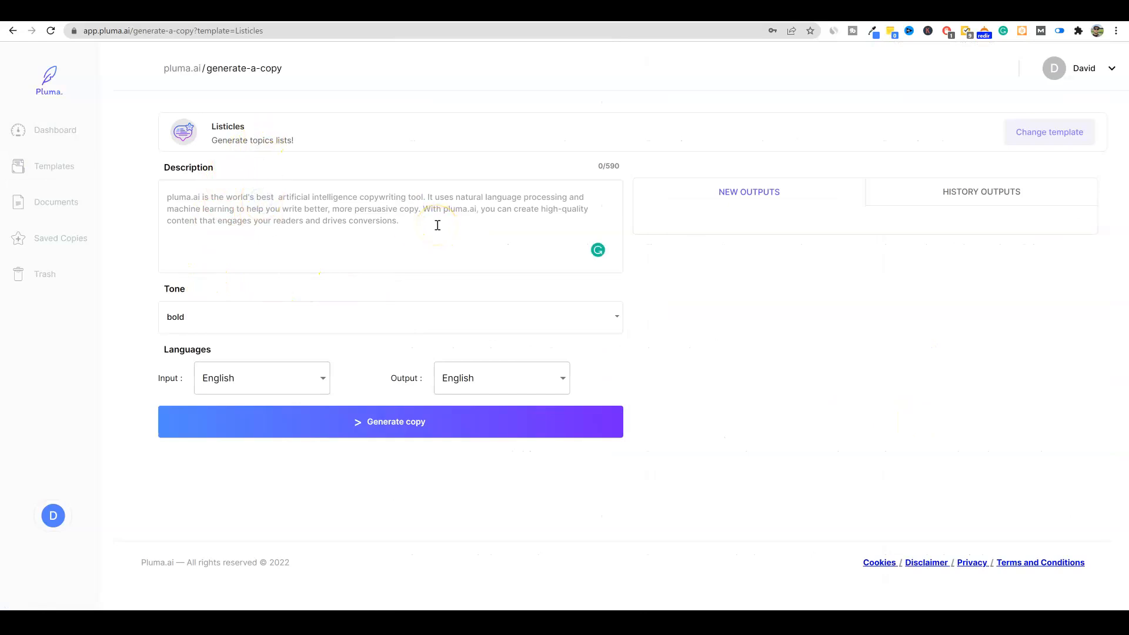
- Enter the description "a blog post about the top 10 best ways to lose weight" and set the tone to friendly
{"action": "type", "text": "a b"}
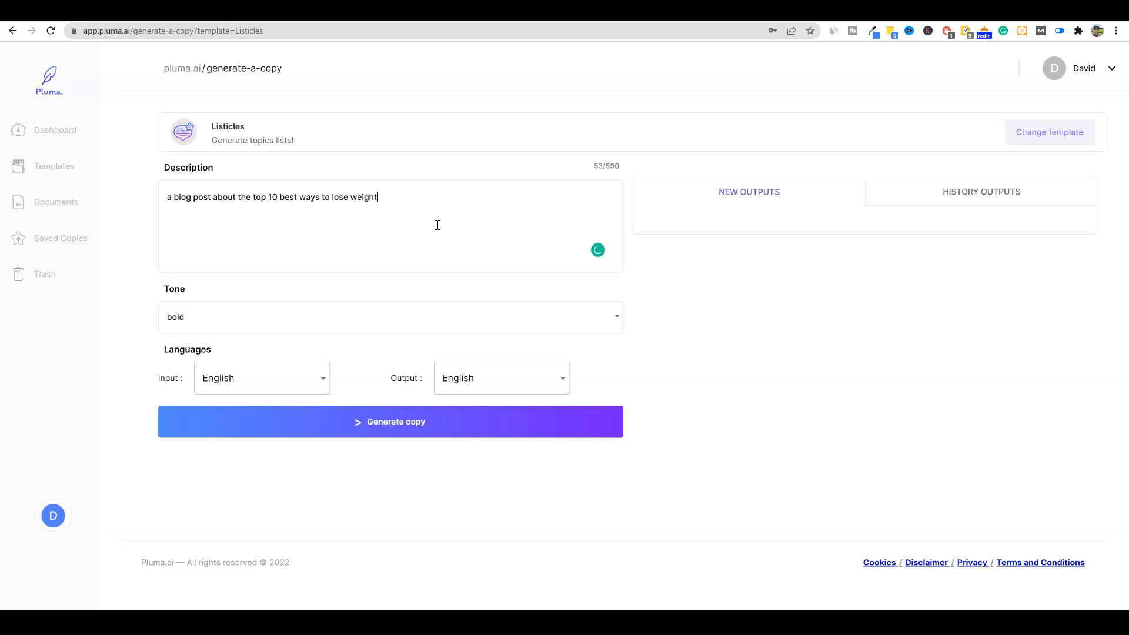
{"action": "left_click", "coordinate": [212, 317]}
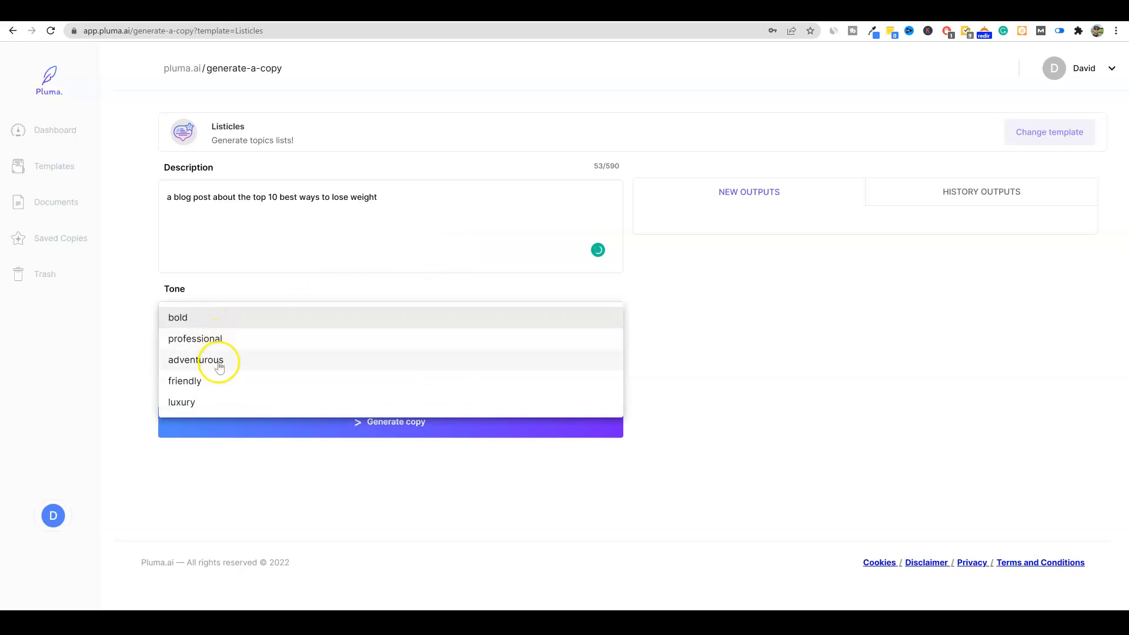
{"action": "left_click", "coordinate": [193, 383]}
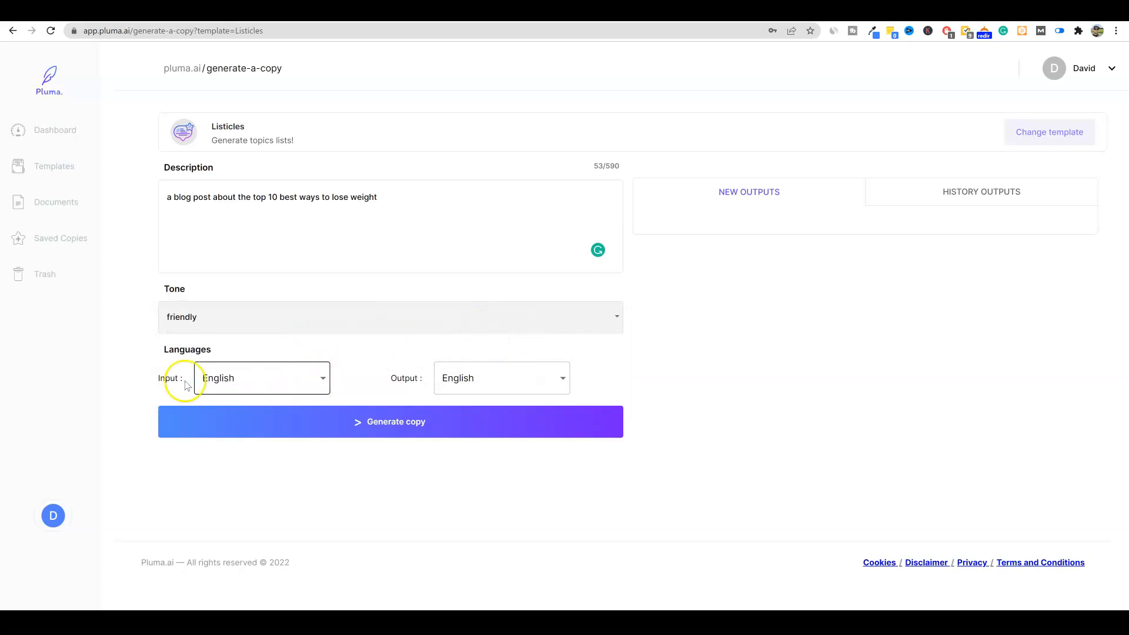
- Check the available input and output languages, keep both on English, and generate the listicle copy
{"action": "left_click", "coordinate": [318, 382]}
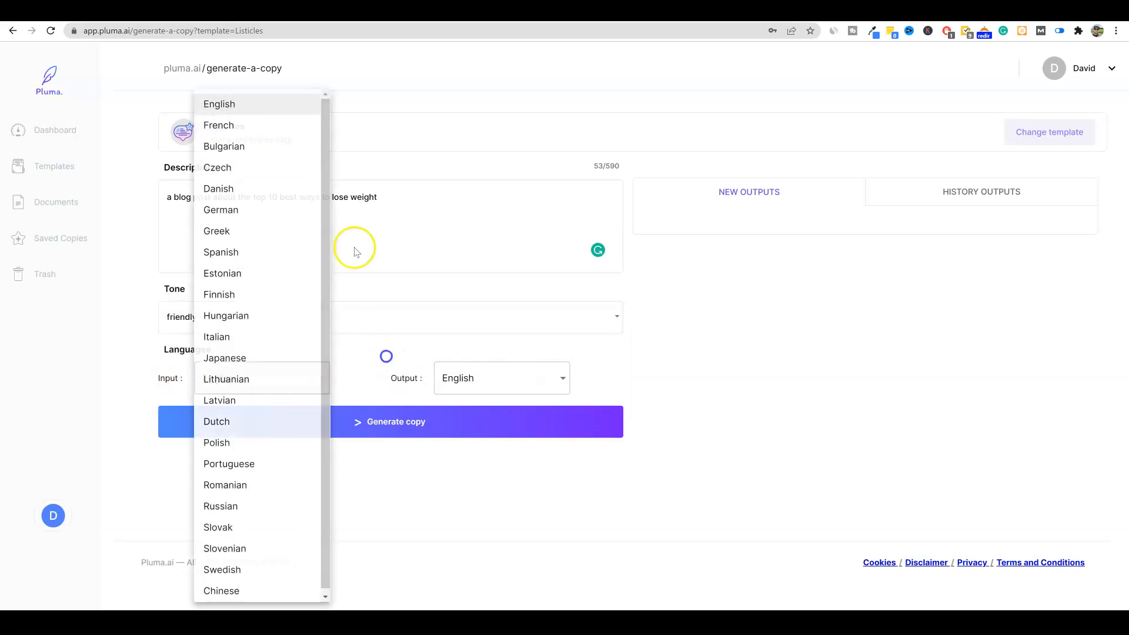
{"action": "left_click", "coordinate": [386, 356]}
{"action": "left_click", "coordinate": [547, 382]}
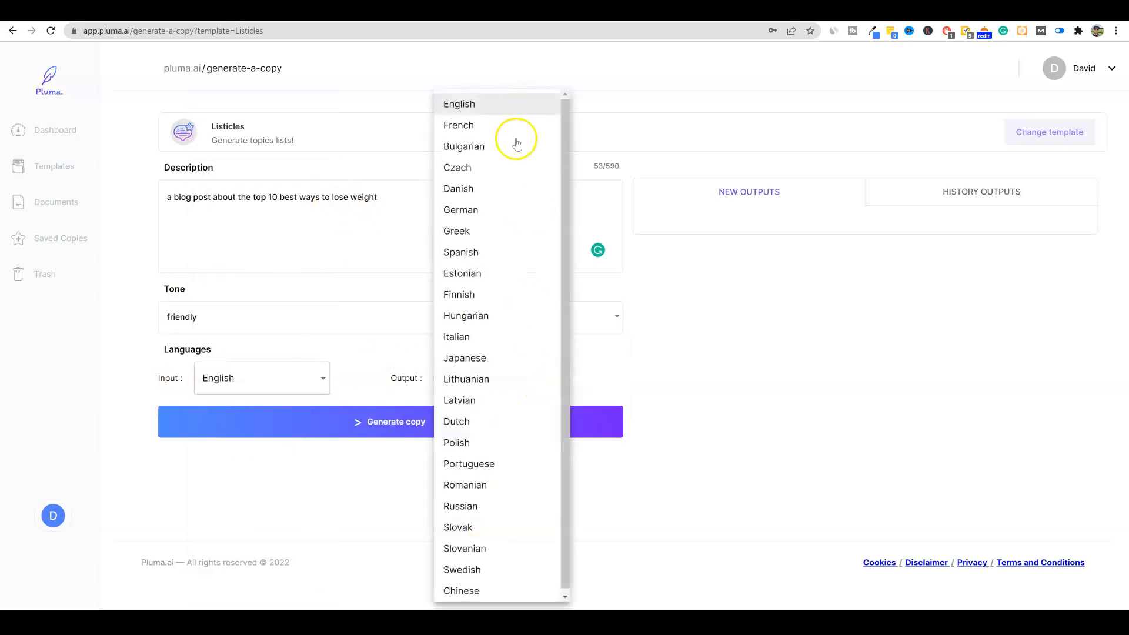
{"action": "left_click", "coordinate": [628, 374]}
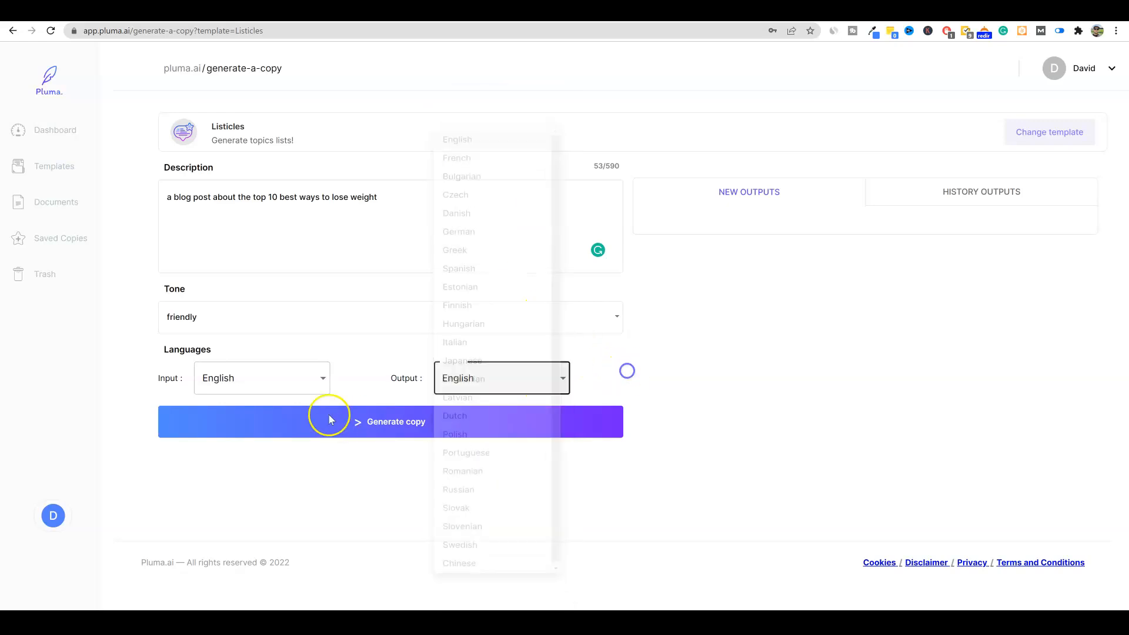
{"action": "left_click", "coordinate": [395, 424]}
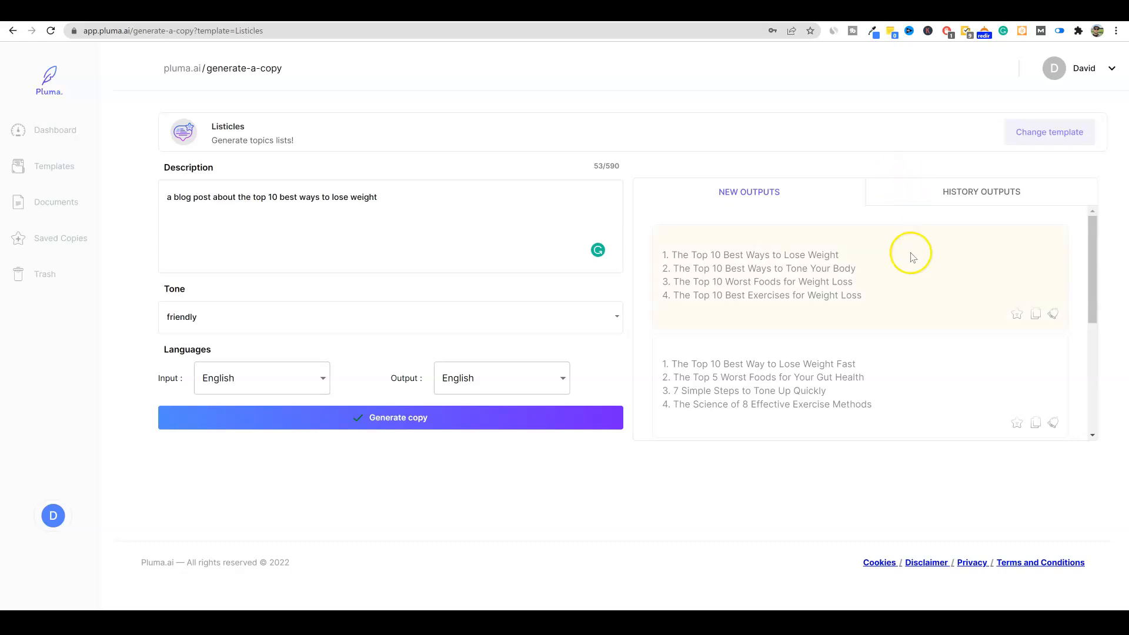
- Read through the generated listicle outputs for the top 10 weight loss description
{"action": "left_click_drag", "start_coordinate": [1089, 226], "coordinate": [1113, 162]}
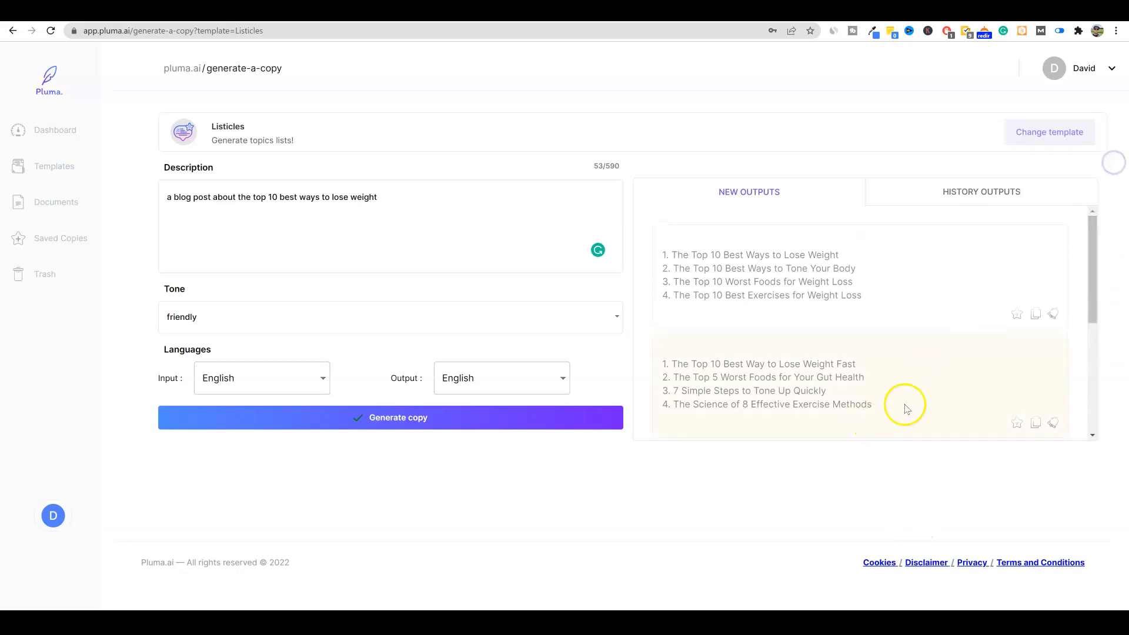
{"action": "scroll", "coordinate": [724, 290], "scroll_direction": "down", "scroll_amount": 3}
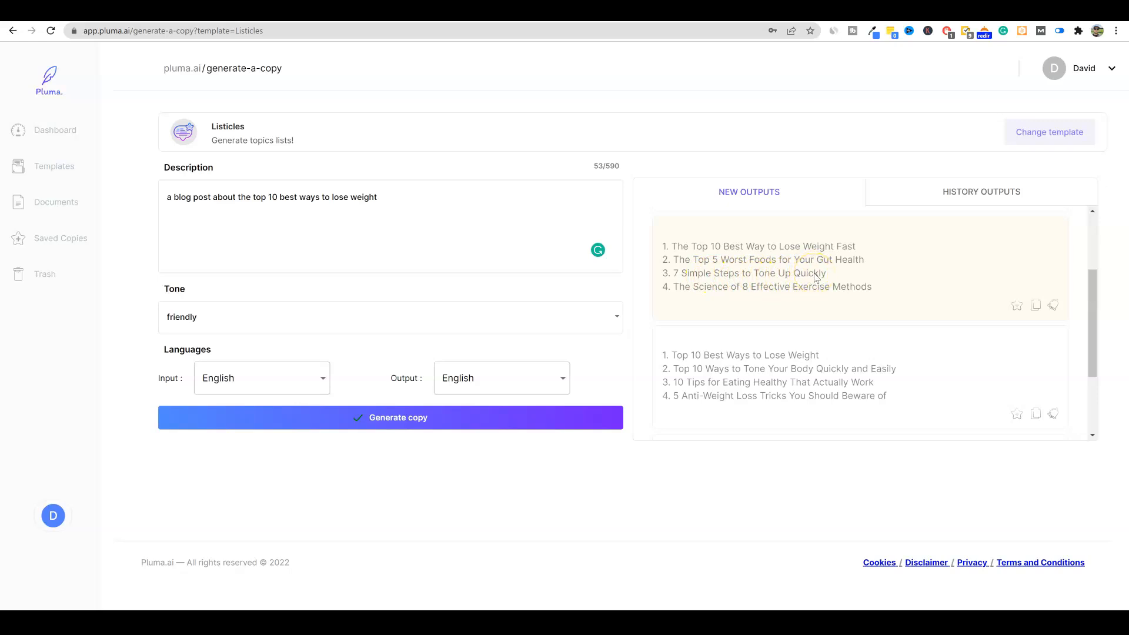
{"action": "scroll", "coordinate": [806, 284], "scroll_direction": "up", "scroll_amount": 3}
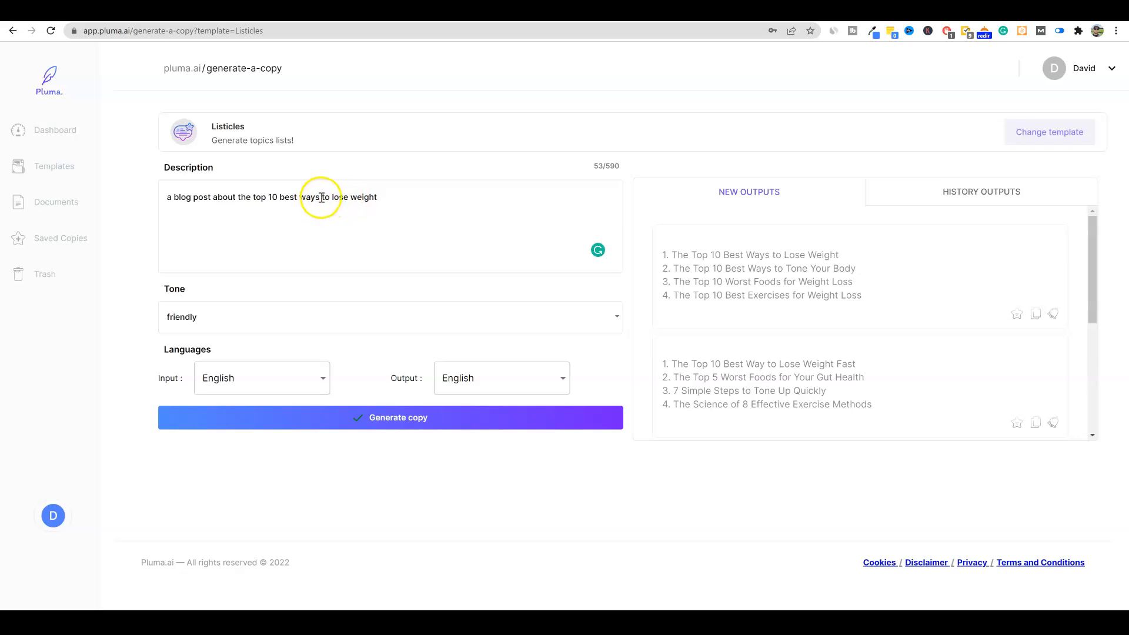
- Shorten the description to "lose weight" and generate the listicle copy again
{"action": "left_click_drag", "start_coordinate": [332, 197], "coordinate": [200, 198]}
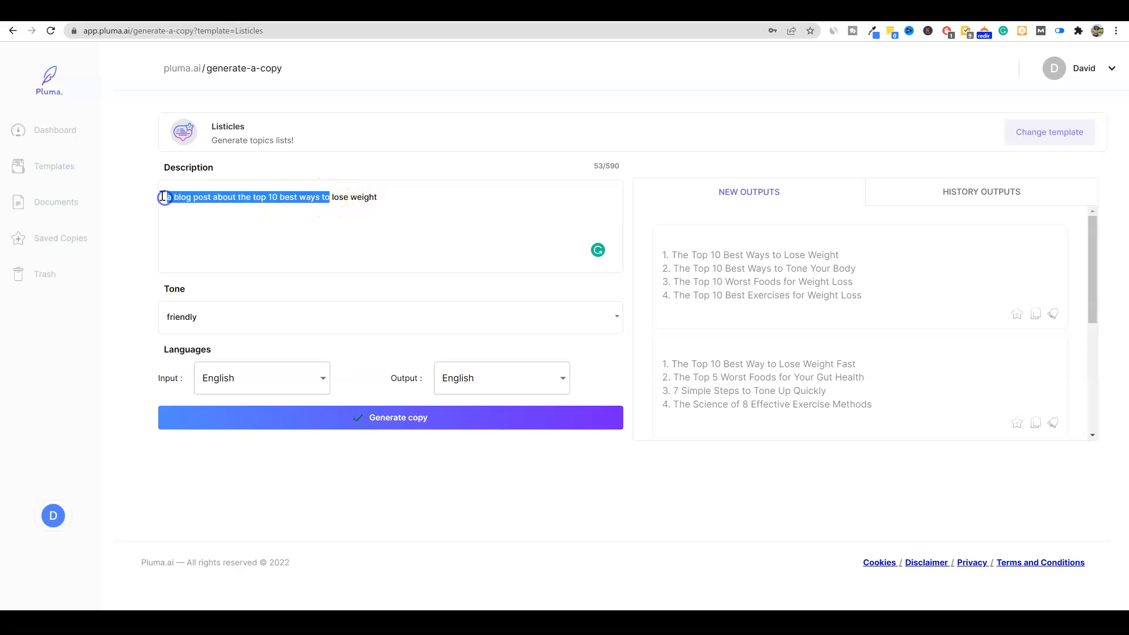
{"action": "key", "text": "BackSpace"}
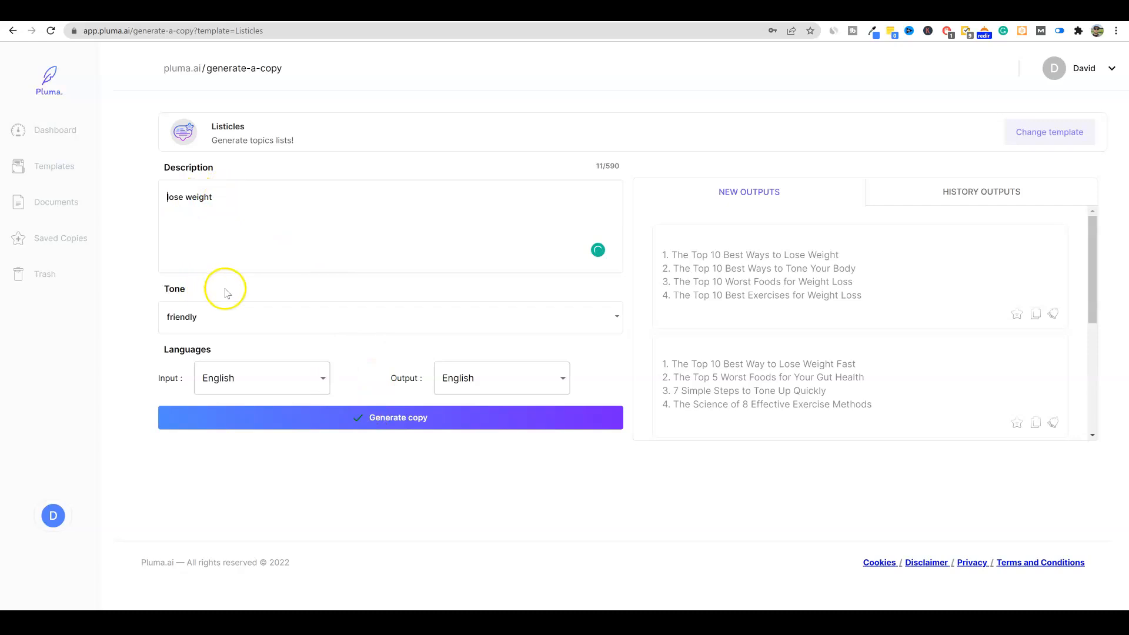
{"action": "left_click", "coordinate": [374, 415]}
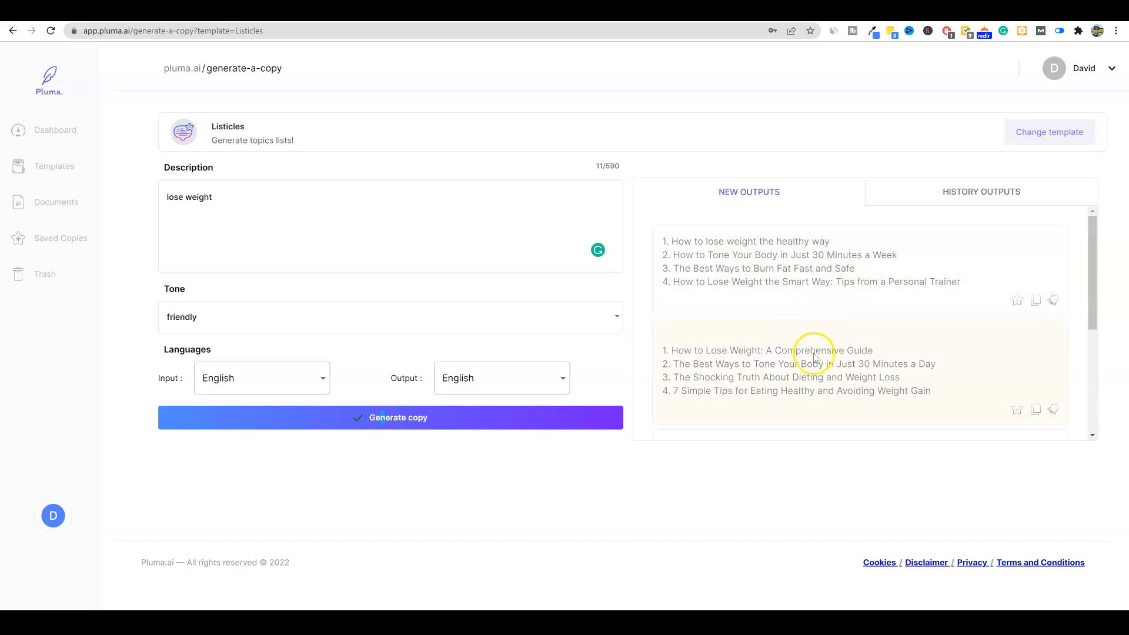
- Review the regenerated listicle outputs, highlighting phrases such as "About Dieting and", and clear the highlight
{"action": "left_click_drag", "start_coordinate": [216, 130], "coordinate": [257, 128]}
{"action": "left_click", "coordinate": [262, 125]}
{"action": "left_click", "coordinate": [353, 119]}
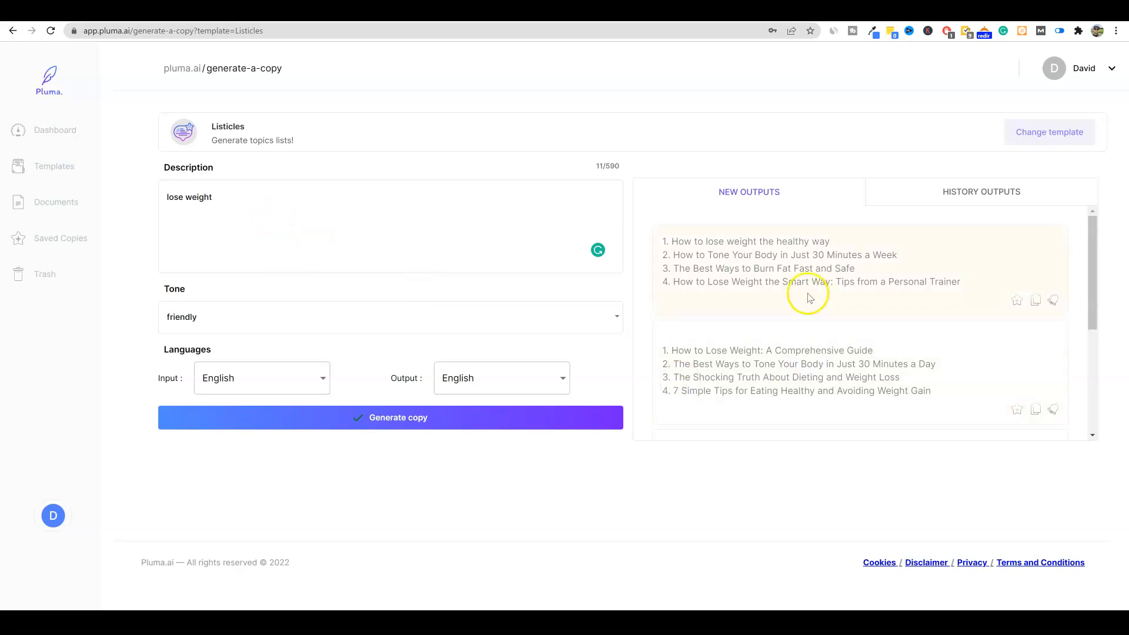
{"action": "left_click_drag", "start_coordinate": [725, 255], "coordinate": [832, 254]}
{"action": "left_click_drag", "start_coordinate": [763, 377], "coordinate": [850, 377]}
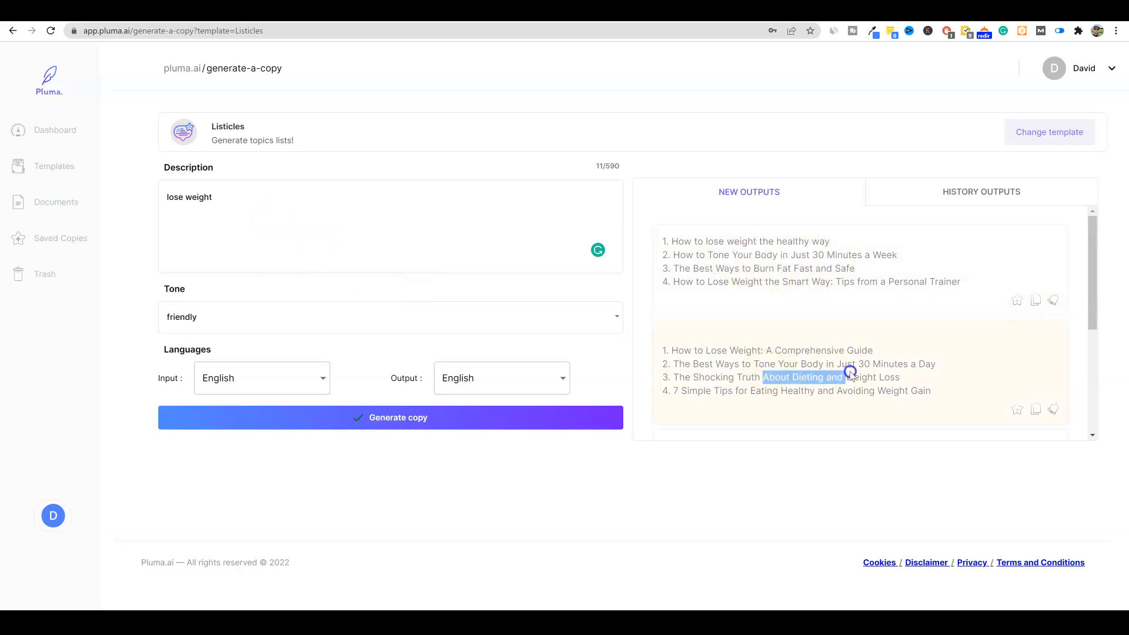
{"action": "left_click", "coordinate": [743, 411]}
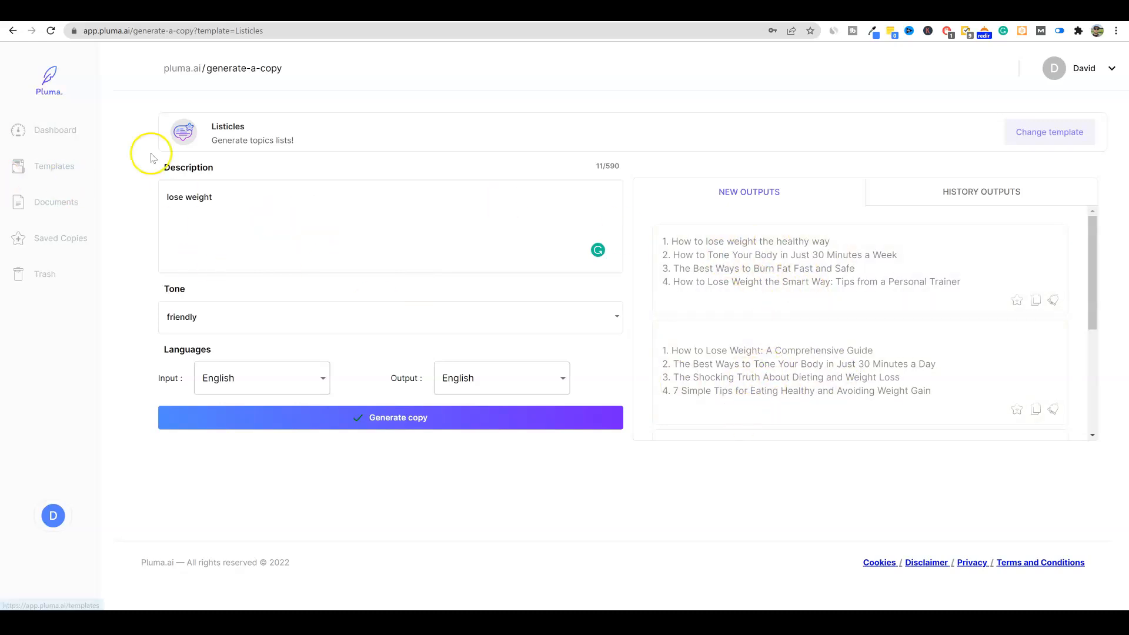
- Return to the template library and view the templates in the SEO and Websites Copy categories
{"action": "left_click", "coordinate": [54, 167]}
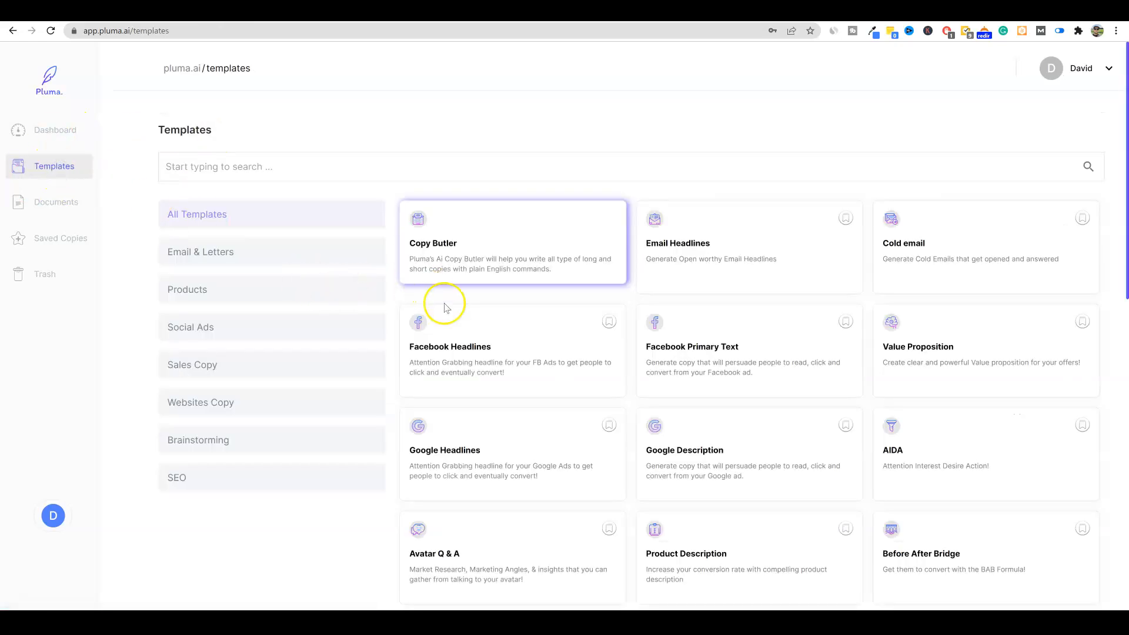
{"action": "scroll", "coordinate": [728, 386], "scroll_direction": "down", "scroll_amount": 6}
{"action": "scroll", "coordinate": [740, 386], "scroll_direction": "down", "scroll_amount": 4}
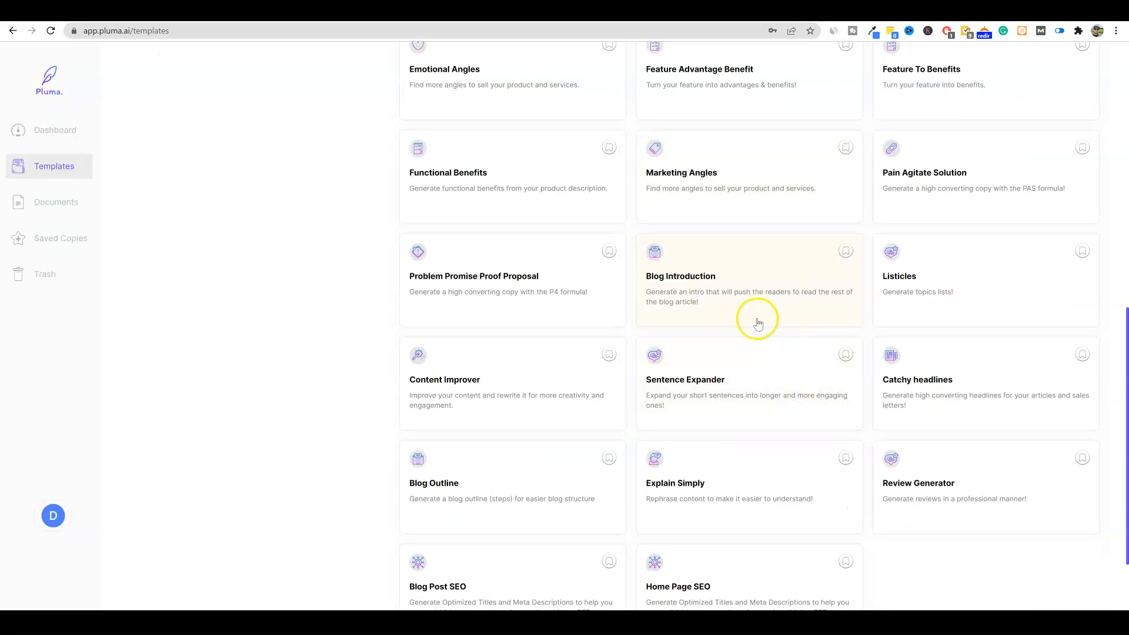
{"action": "scroll", "coordinate": [194, 290], "scroll_direction": "up", "scroll_amount": 8}
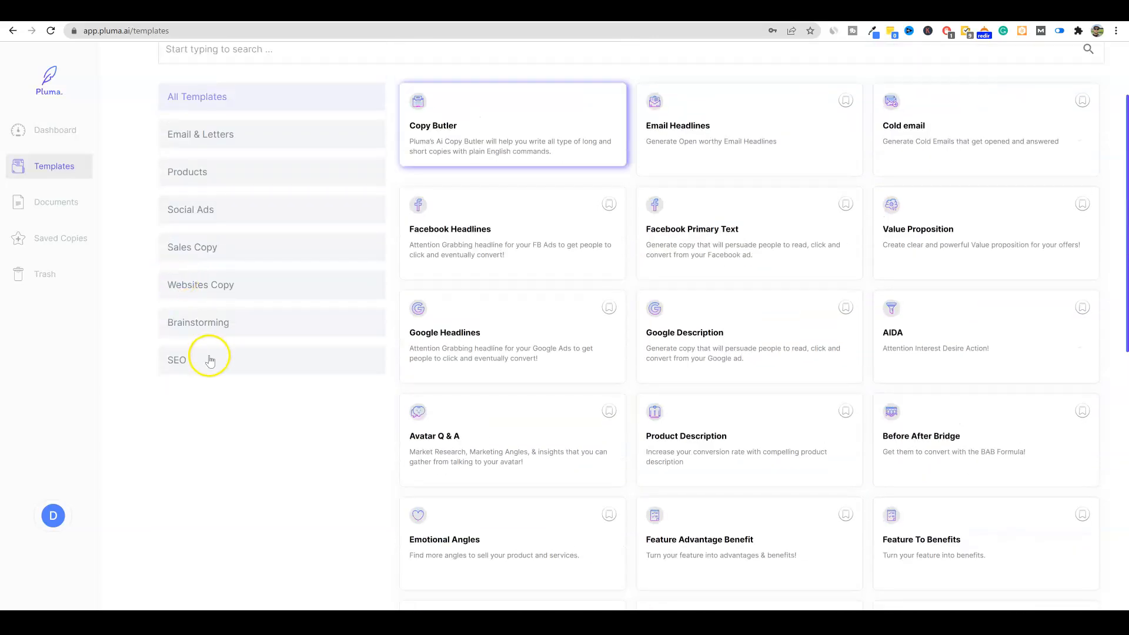
{"action": "left_click", "coordinate": [185, 360]}
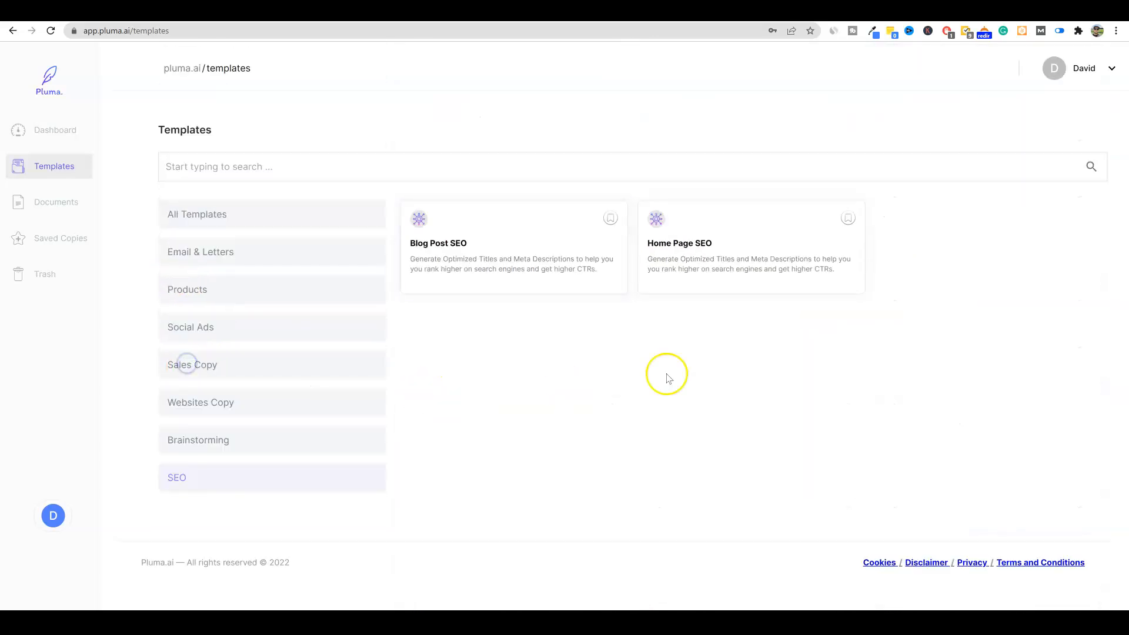
{"action": "left_click", "coordinate": [216, 406]}
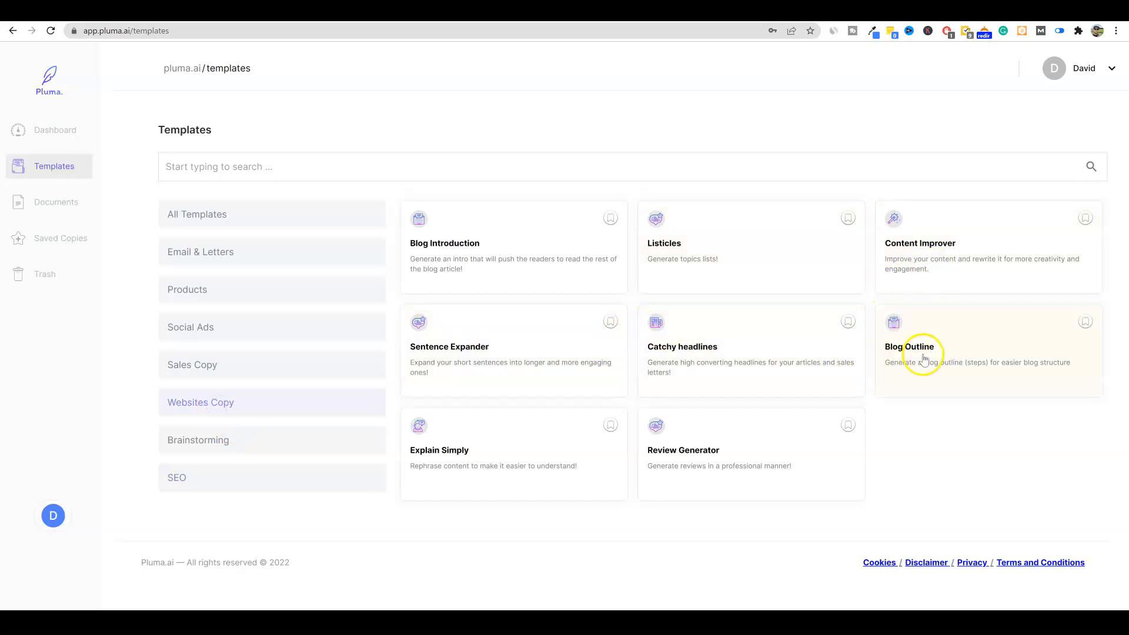
- Generate copy with the Catchy headlines template, using "lose weight fast" as the description
{"action": "left_click", "coordinate": [718, 373]}
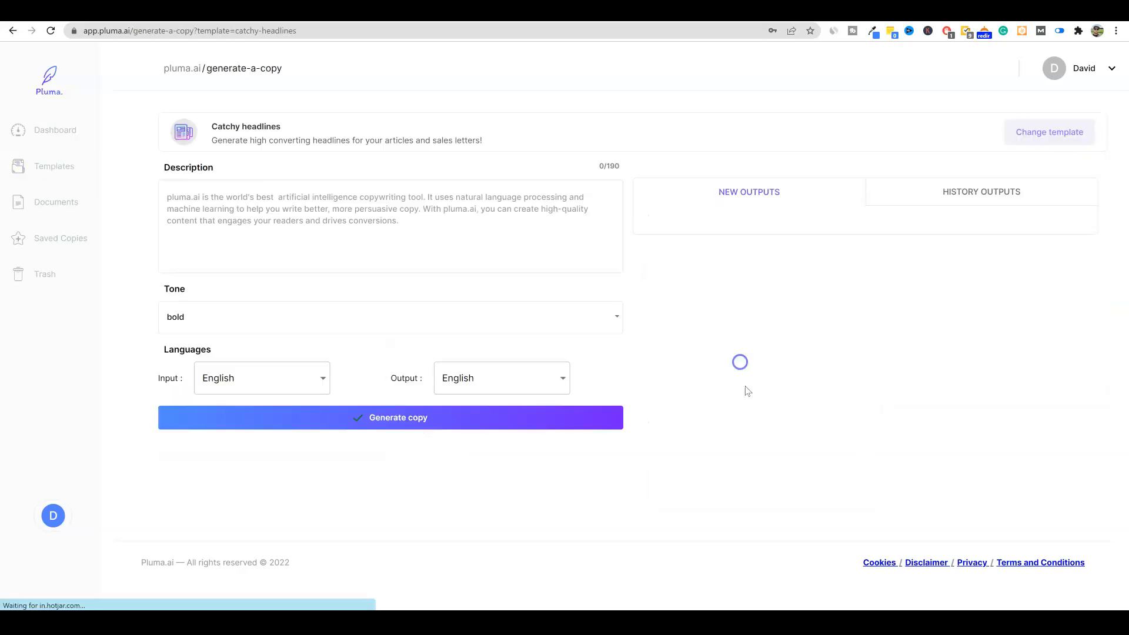
{"action": "left_click", "coordinate": [260, 206]}
{"action": "type", "text": "lose weight fas"}
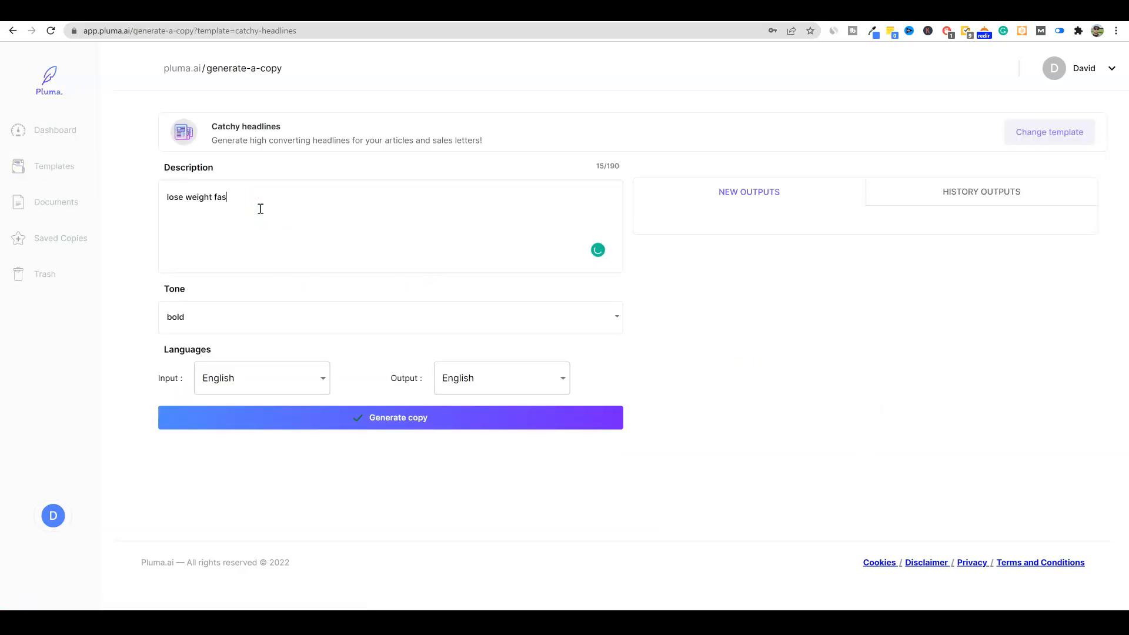
{"action": "left_click", "coordinate": [371, 421]}
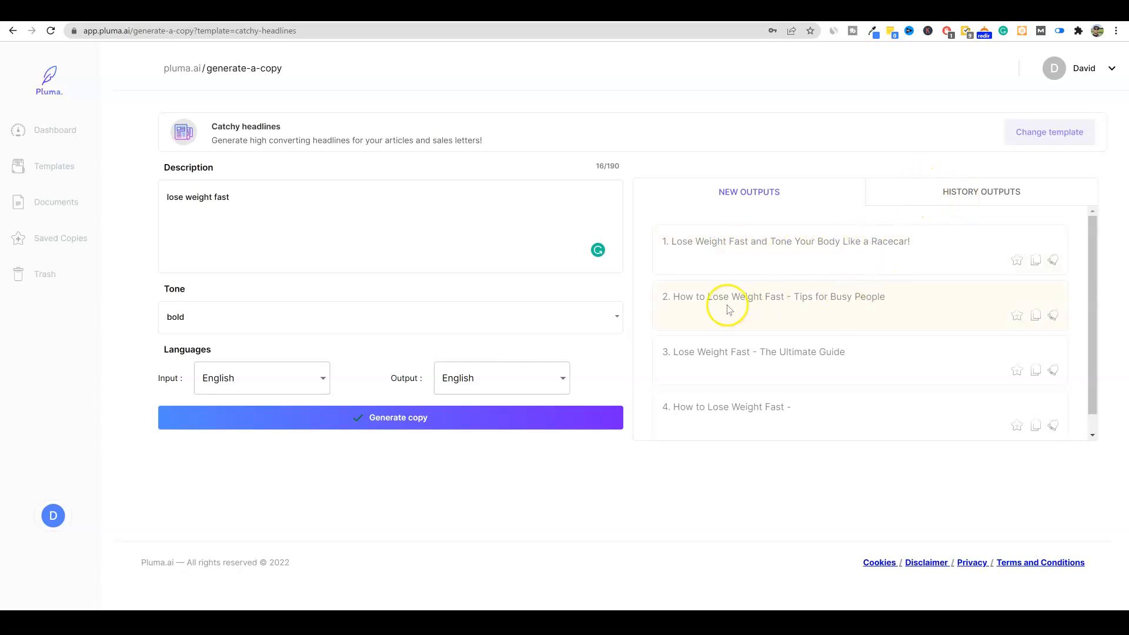
- Copy the headline "How to Lose Weight Fast - Tips for Busy People" and remove it from the new outputs
{"action": "left_click", "coordinate": [1036, 317]}
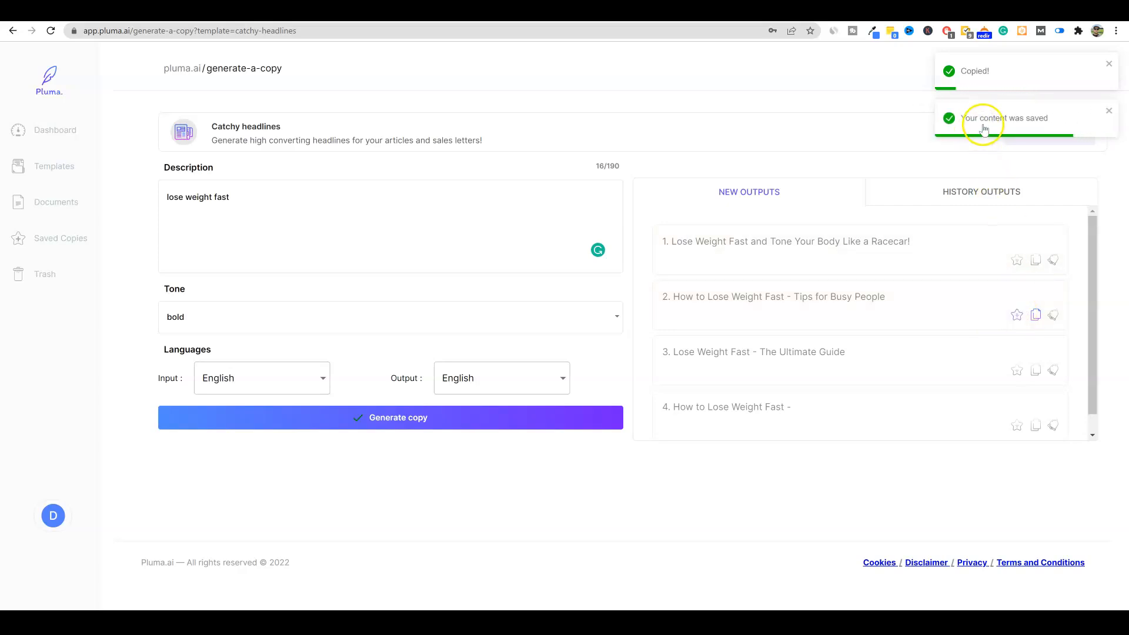
{"action": "left_click", "coordinate": [1055, 320]}
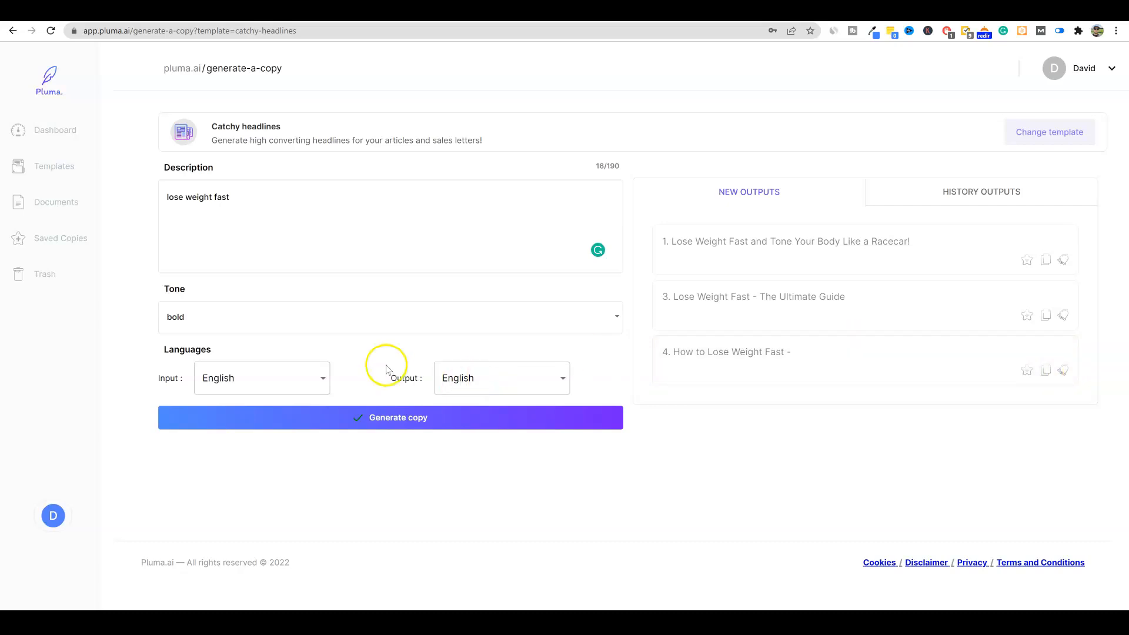
- Return to the template library and open the Blog Introduction template from the Websites Copy category
{"action": "left_click", "coordinate": [59, 166]}
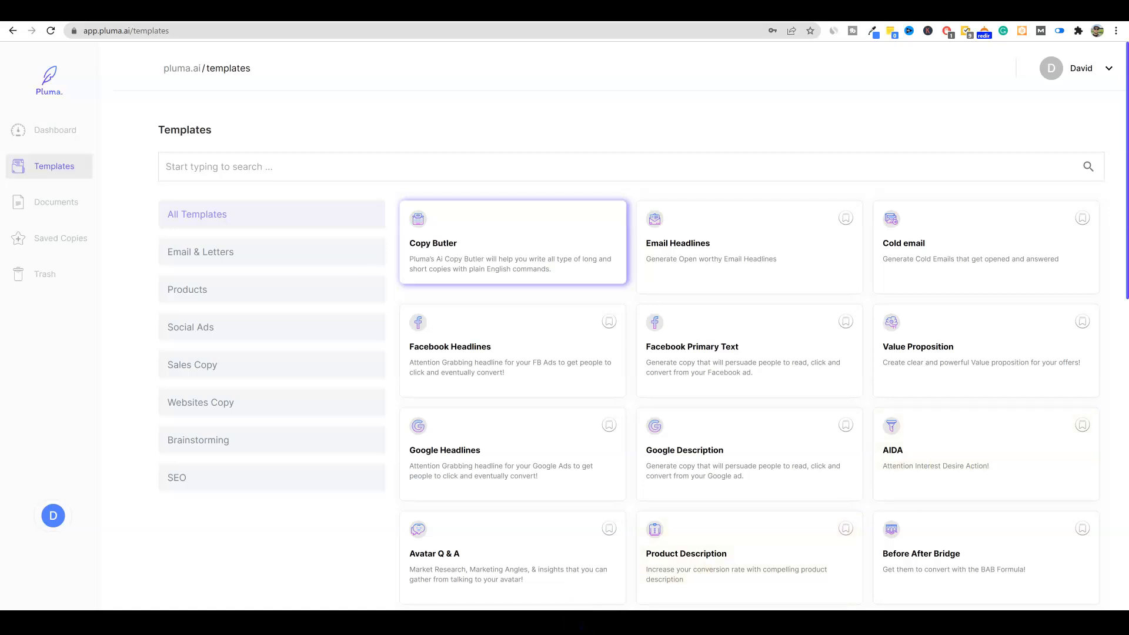
{"action": "left_click", "coordinate": [605, 138]}
{"action": "left_click", "coordinate": [186, 407]}
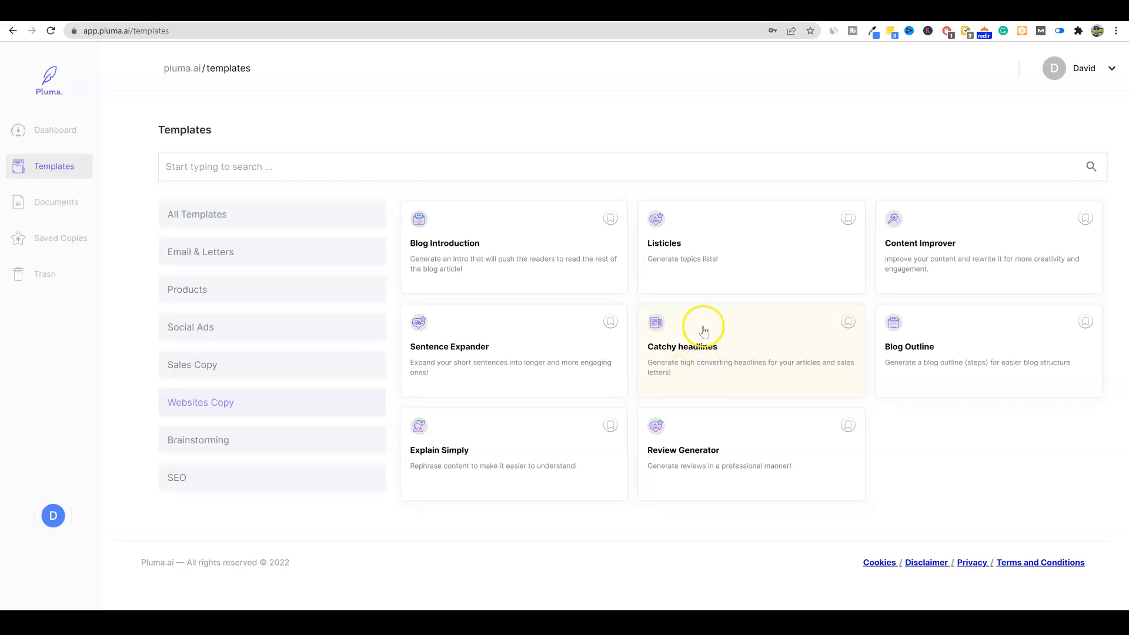
{"action": "left_click", "coordinate": [461, 253]}
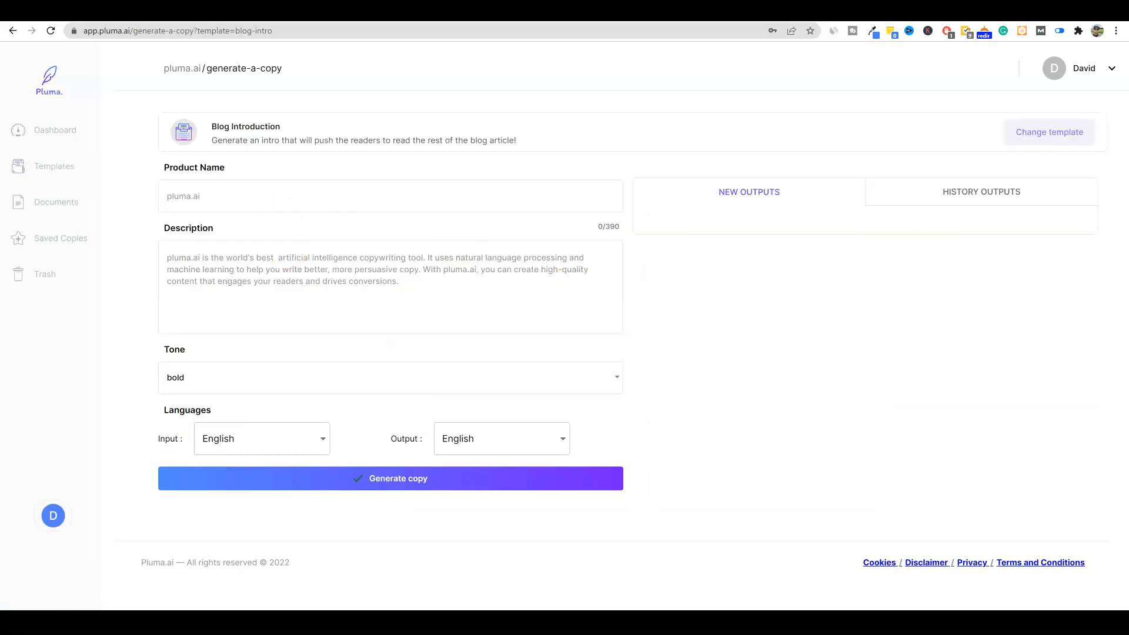
- Fill both the product name and the description with "How to Lose Weight Fast - Tips for Busy People"
{"action": "left_click", "coordinate": [282, 193]}
{"action": "key", "text": "ctrl+v"}
{"action": "left_click", "coordinate": [291, 272]}
{"action": "key", "text": "ctrl+v"}
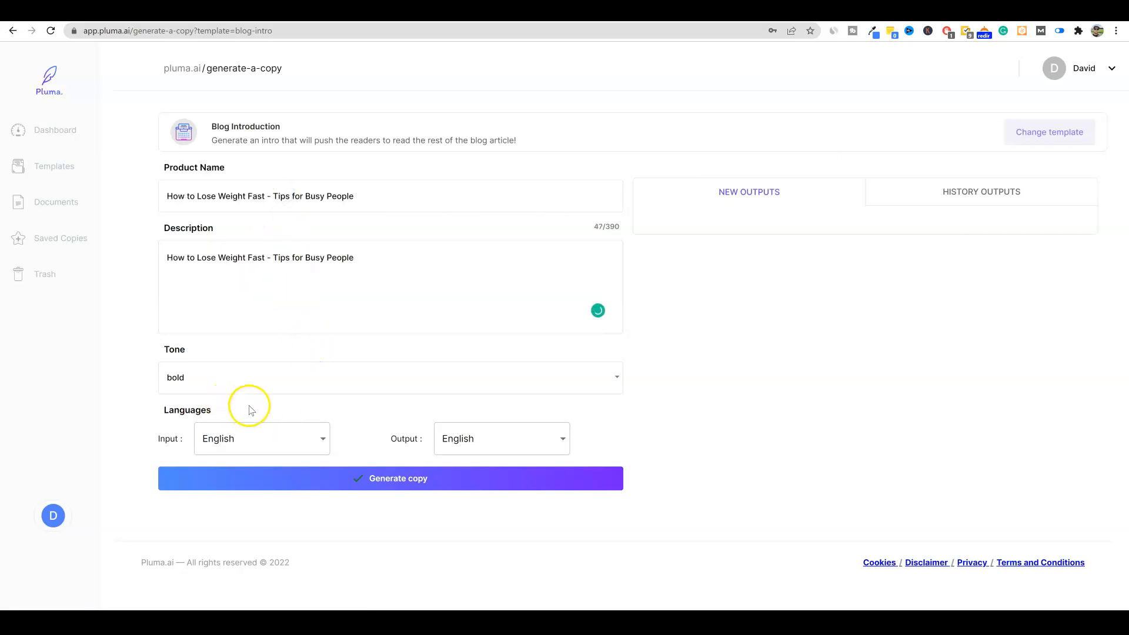
- Set the tone to friendly and the output language to Spanish, and generate the blog introductions
{"action": "left_click", "coordinate": [213, 379]}
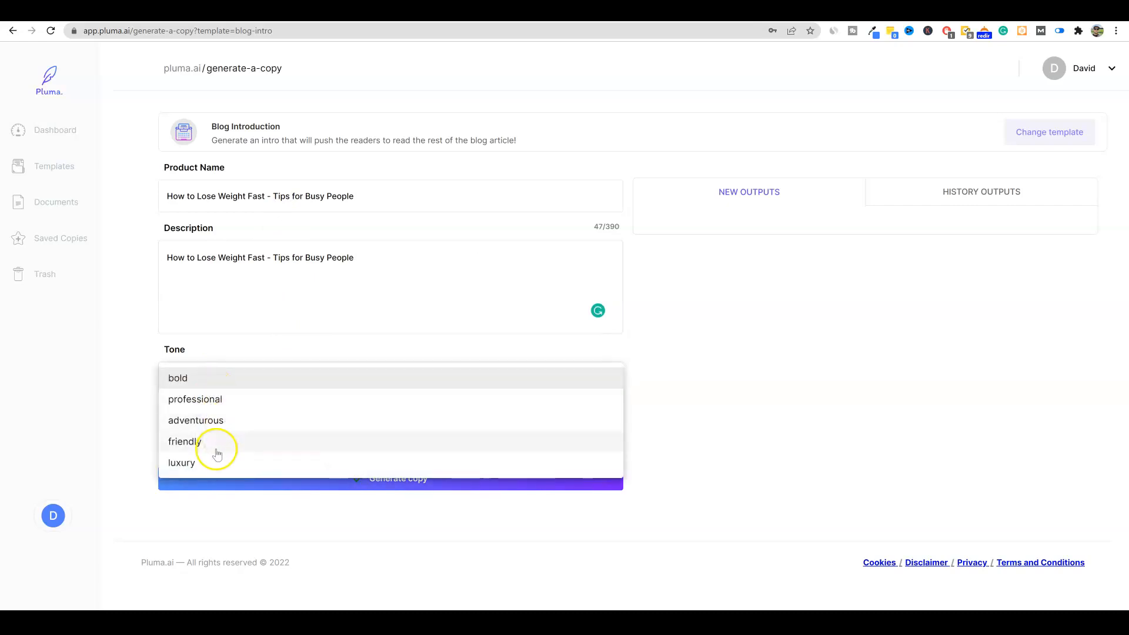
{"action": "left_click", "coordinate": [192, 442]}
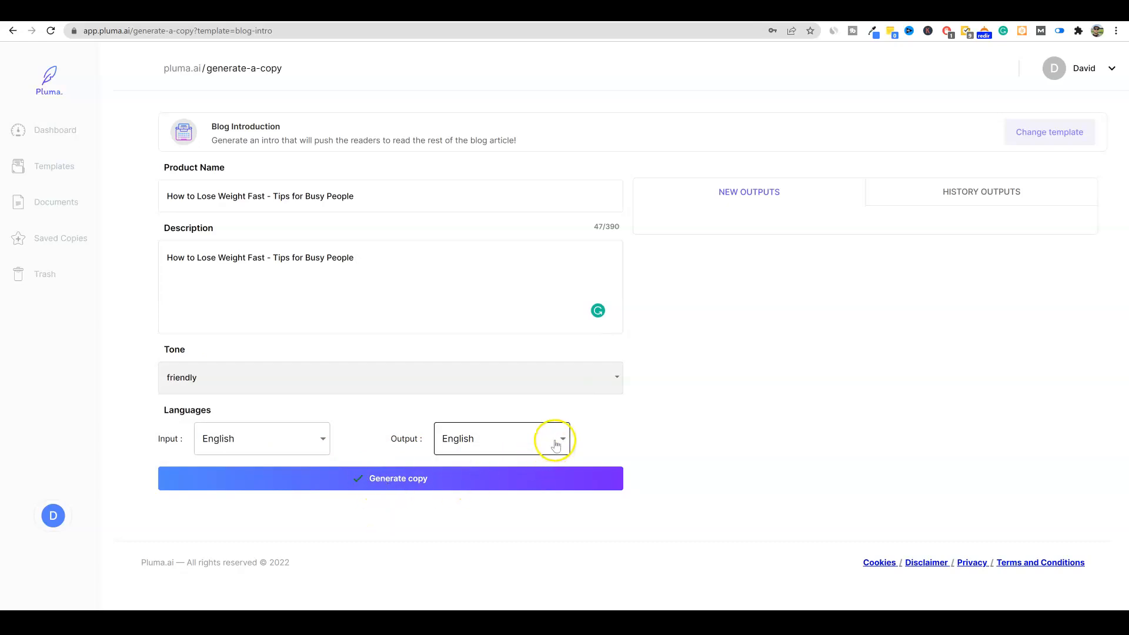
{"action": "left_click", "coordinate": [537, 439]}
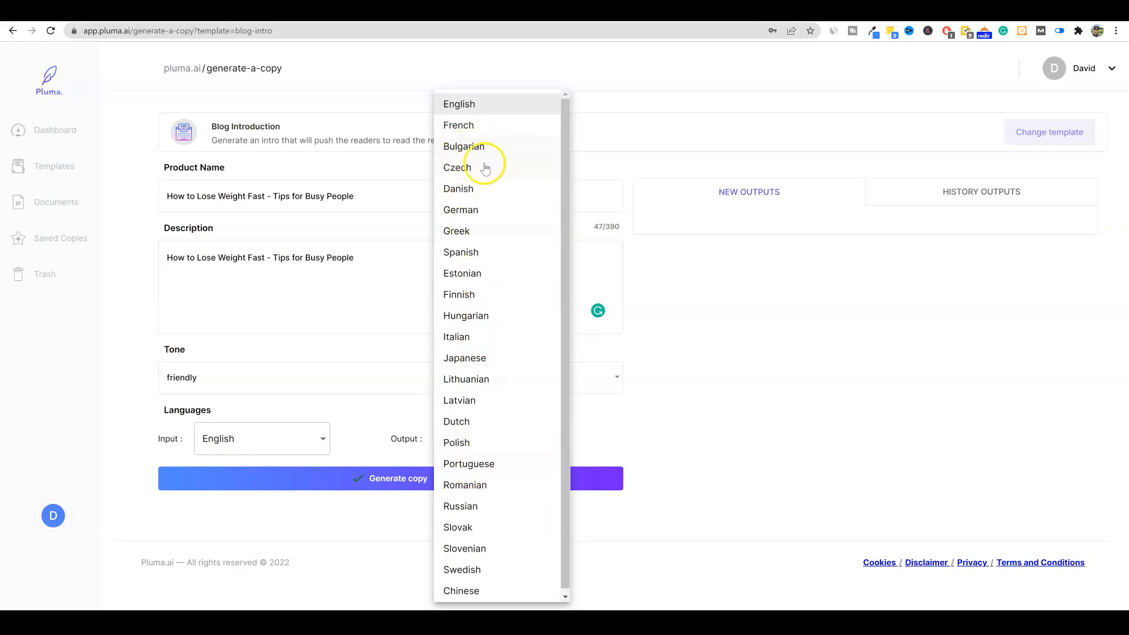
{"action": "left_click", "coordinate": [474, 254]}
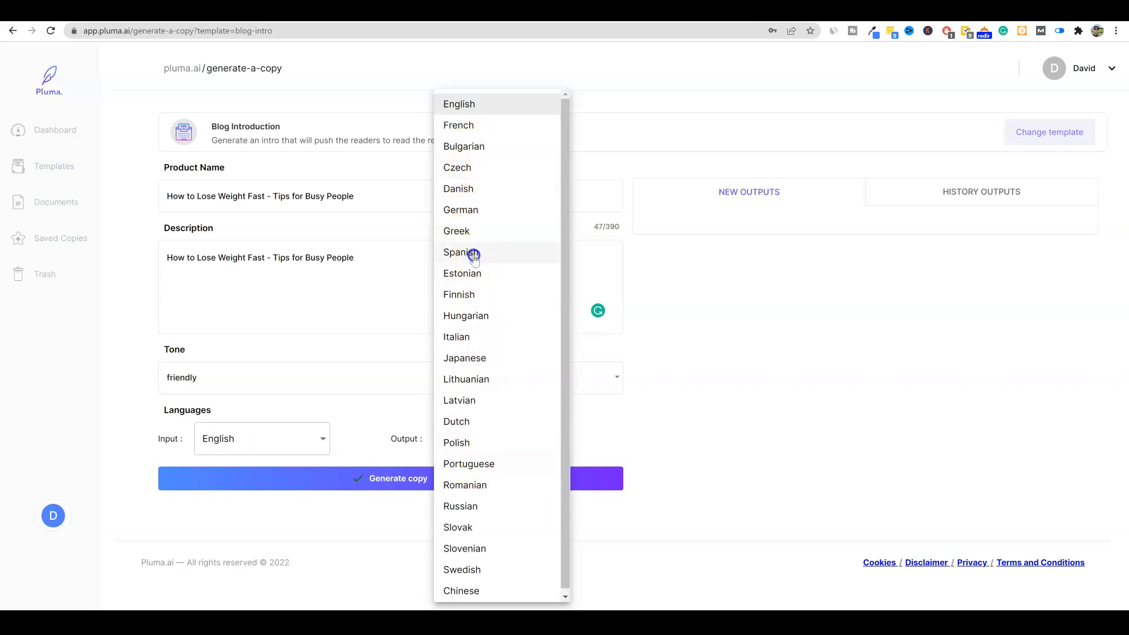
{"action": "left_click", "coordinate": [421, 480]}
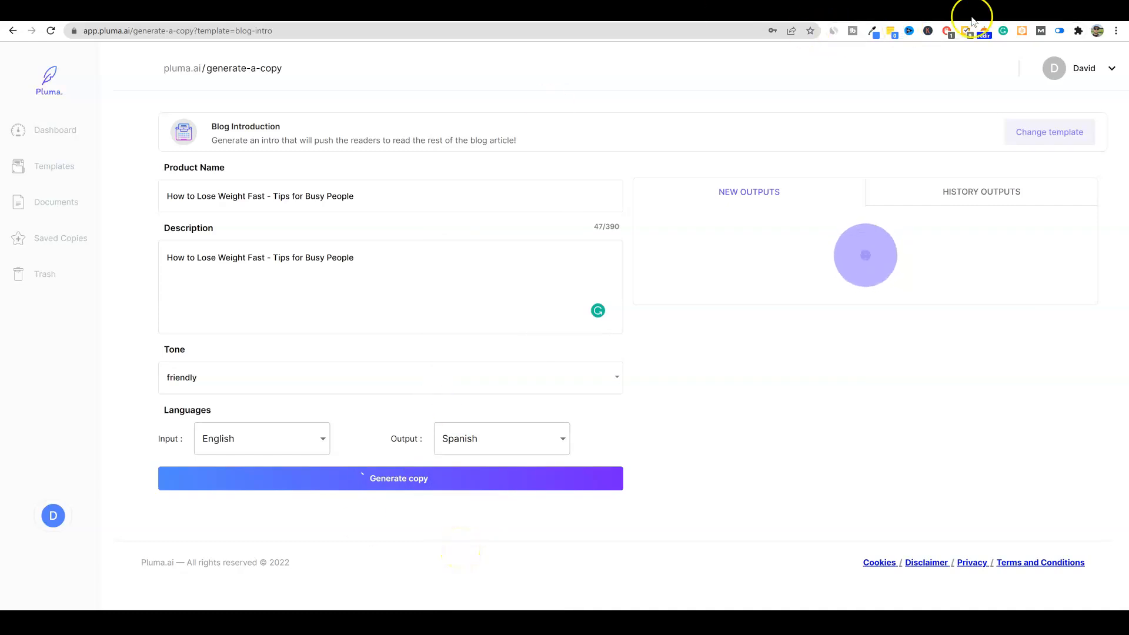
- Search Google for "google translate" in a new browser tab
{"action": "key", "text": "ctrl+t"}
{"action": "type", "text": "google translate"}
{"action": "key", "text": "Return"}
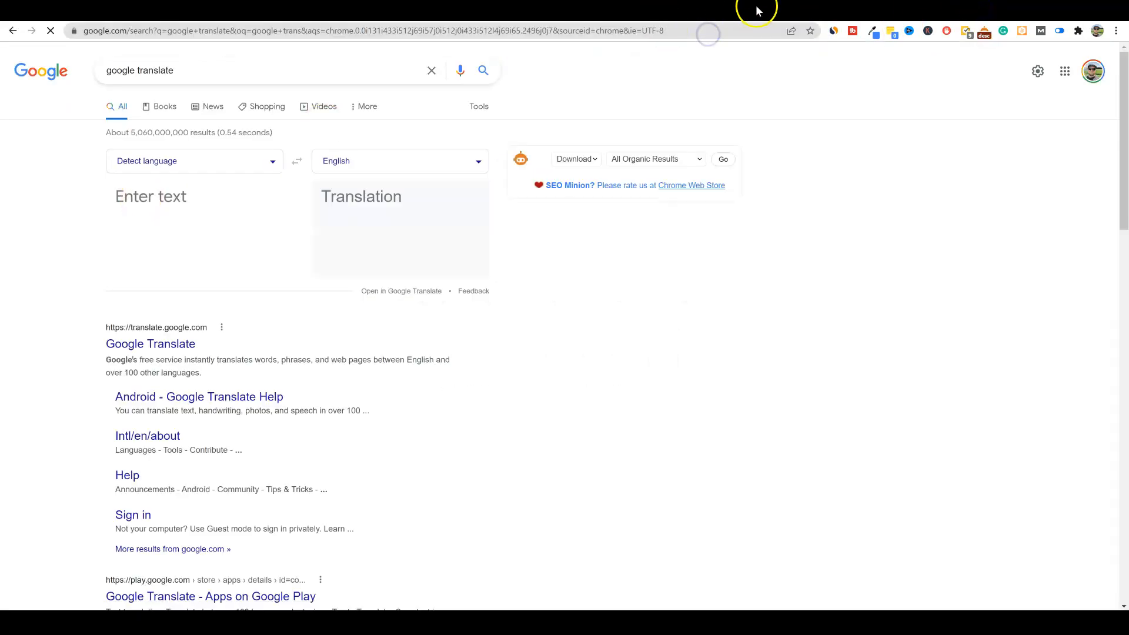
- Go back to Pluma, look through the Spanish blog introductions, and copy the first one
{"action": "left_click", "coordinate": [869, 8]}
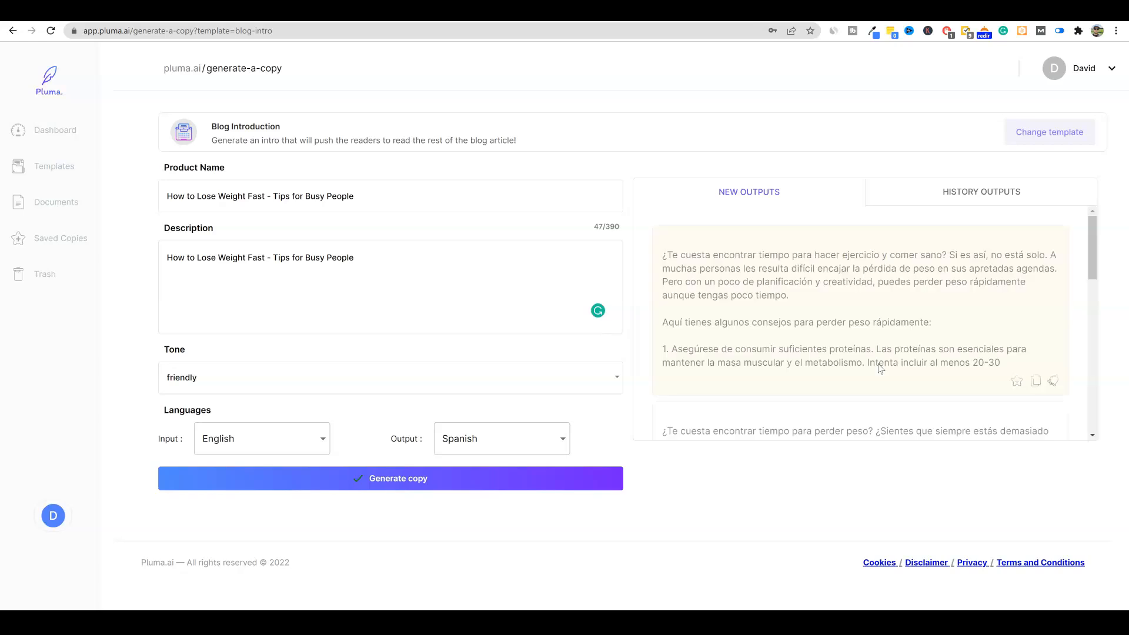
{"action": "scroll", "coordinate": [883, 353], "scroll_direction": "down", "scroll_amount": 5}
{"action": "scroll", "coordinate": [885, 344], "scroll_direction": "up", "scroll_amount": 3}
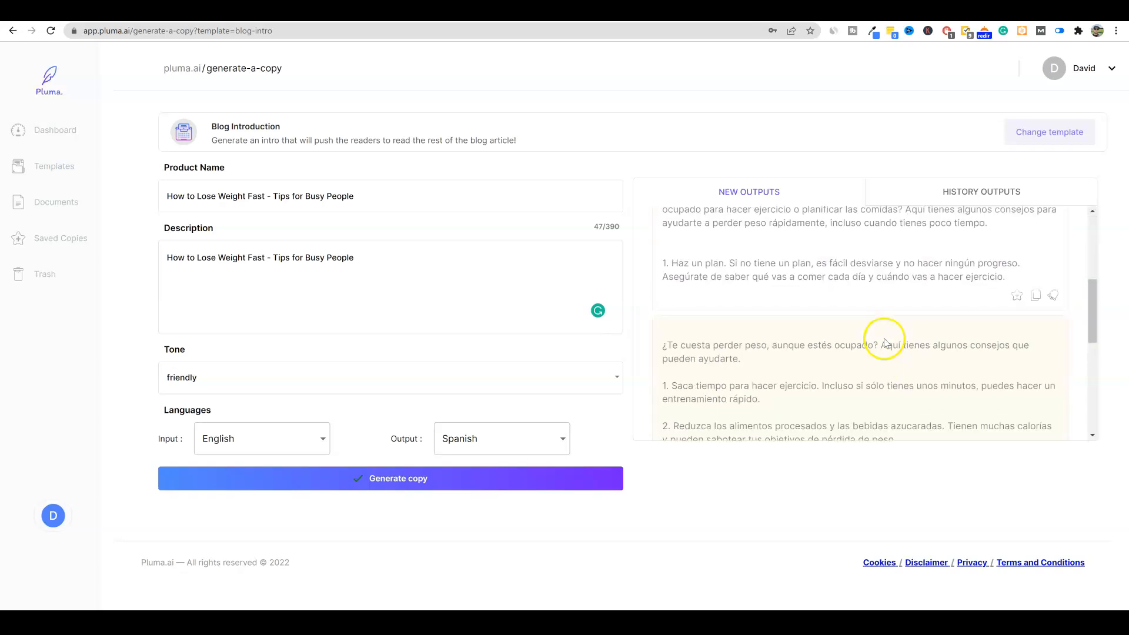
{"action": "scroll", "coordinate": [886, 342], "scroll_direction": "up", "scroll_amount": 2}
{"action": "left_click", "coordinate": [1036, 384]}
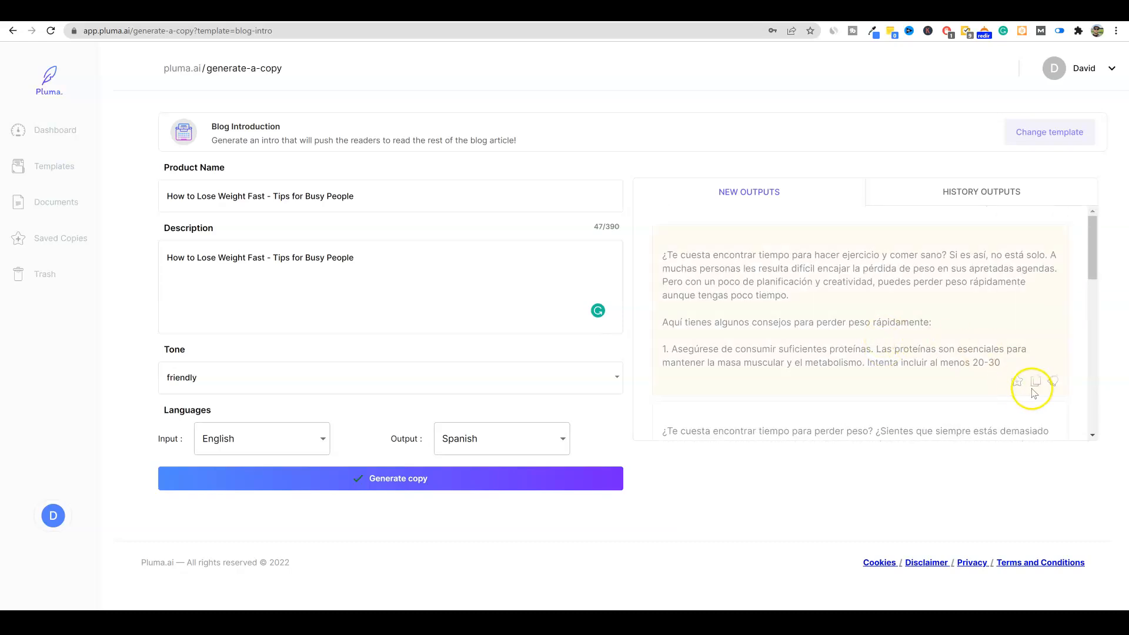
- Switch to the Google Translate tab, translate the copied Spanish introduction into English, and read the whole translation
{"action": "left_click", "coordinate": [931, 11]}
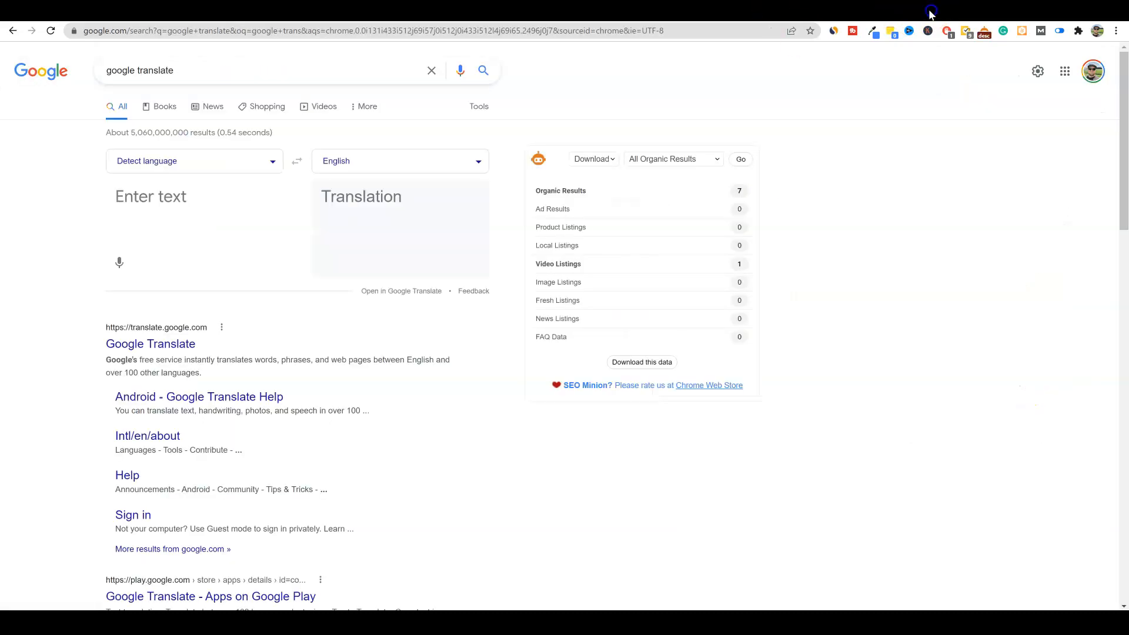
{"action": "key", "text": "ctrl+v"}
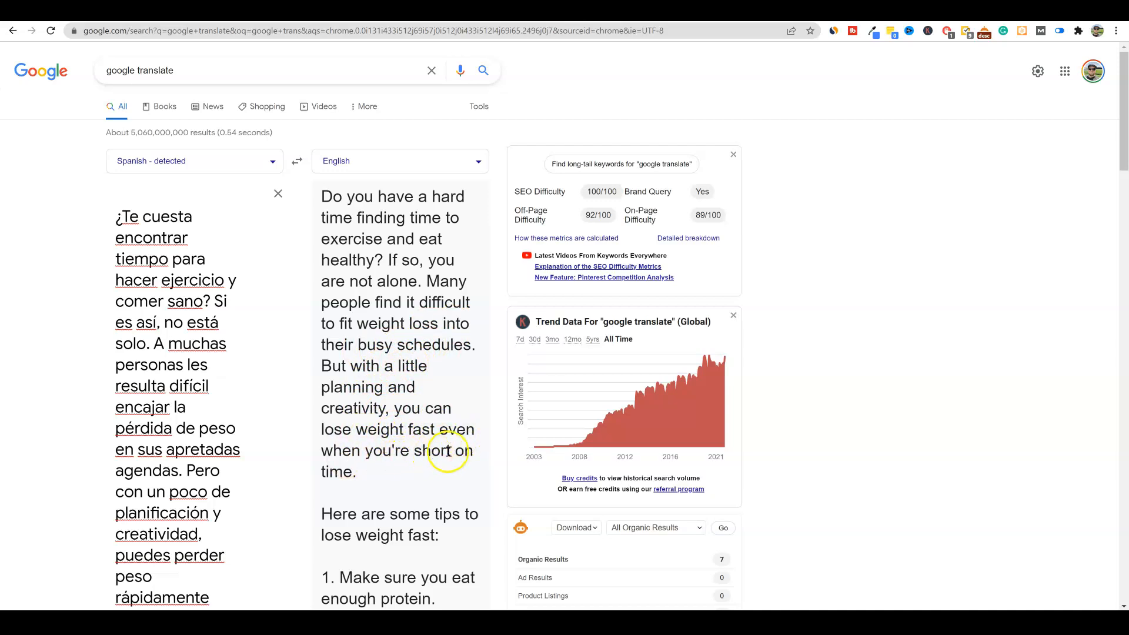
{"action": "scroll", "coordinate": [371, 516], "scroll_direction": "down", "scroll_amount": 3}
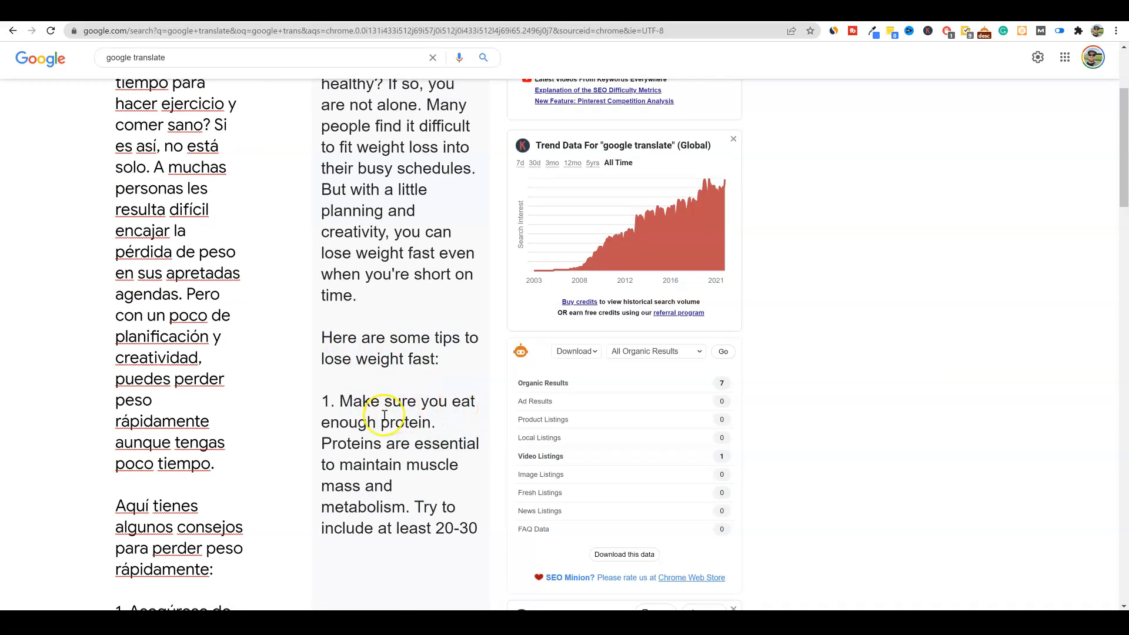
{"action": "scroll", "coordinate": [454, 366], "scroll_direction": "up", "scroll_amount": 3}
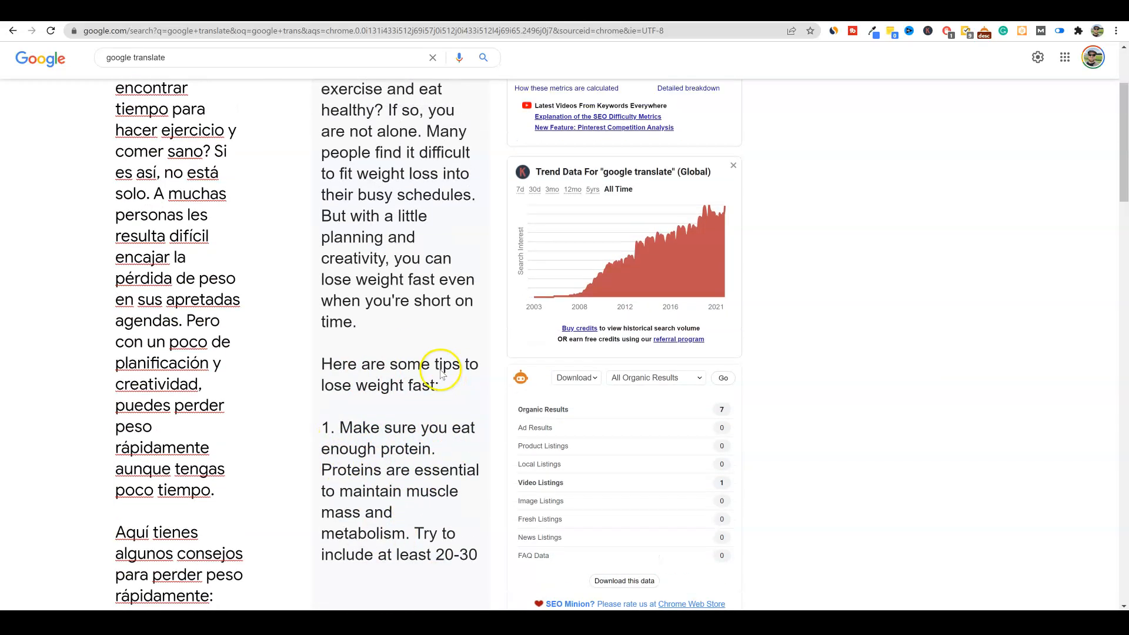
- Return to Pluma, highlight the entire first Spanish introduction, and clear the highlight
{"action": "left_click", "coordinate": [871, 11]}
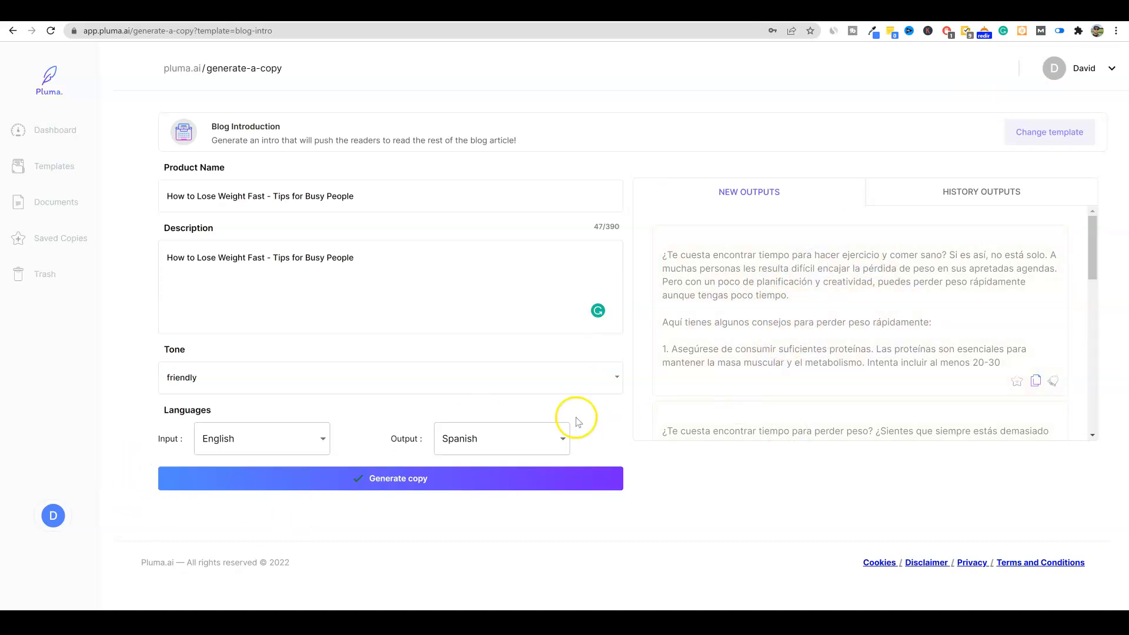
{"action": "left_click_drag", "start_coordinate": [691, 255], "coordinate": [766, 284]}
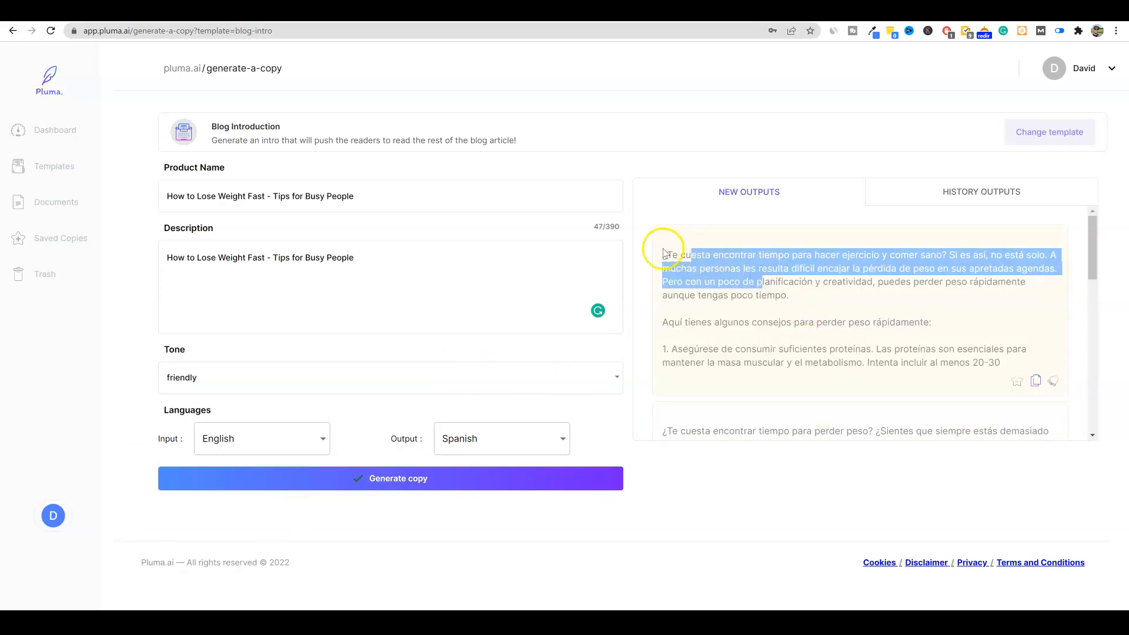
{"action": "left_click_drag", "start_coordinate": [664, 255], "coordinate": [877, 395]}
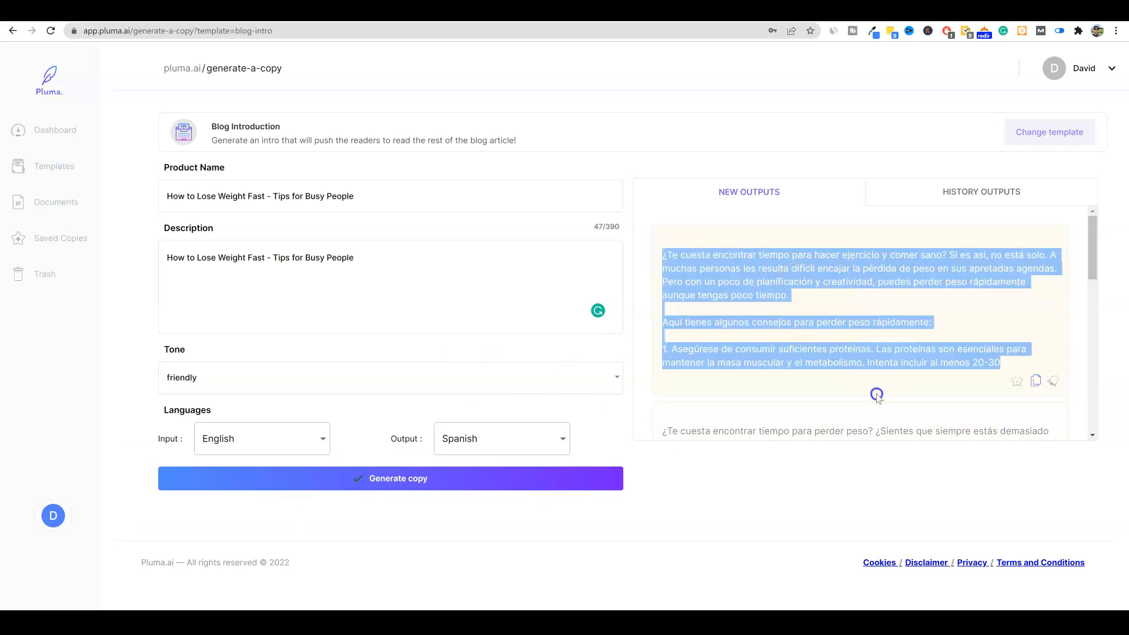
{"action": "left_click", "coordinate": [771, 287]}
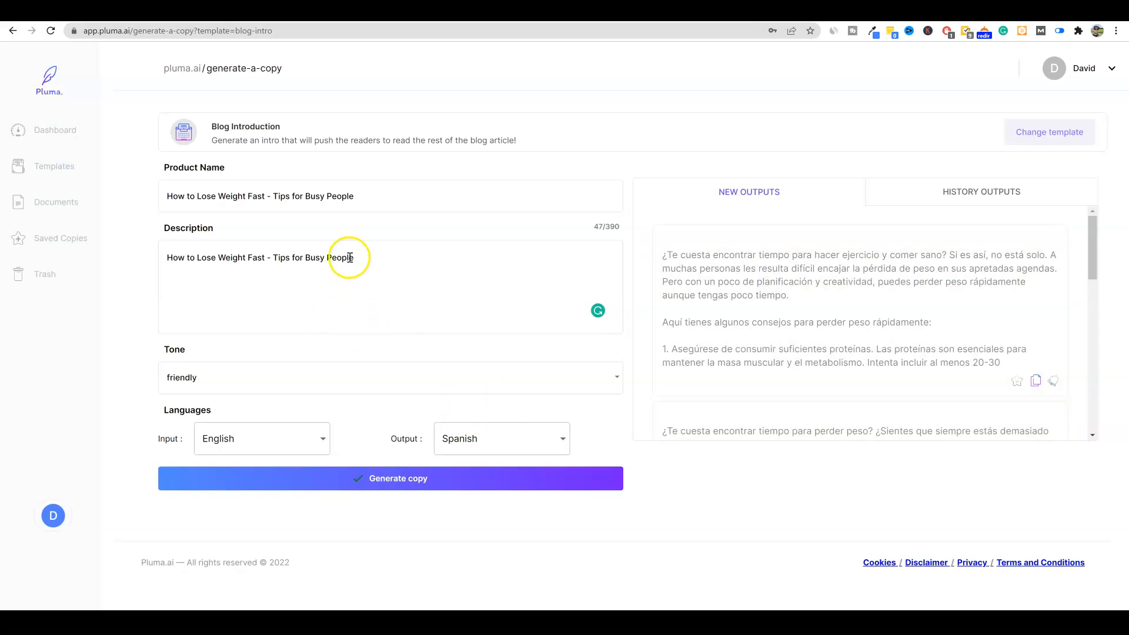
- Set the output language to English and generate the blog introductions again
{"action": "left_click", "coordinate": [471, 438]}
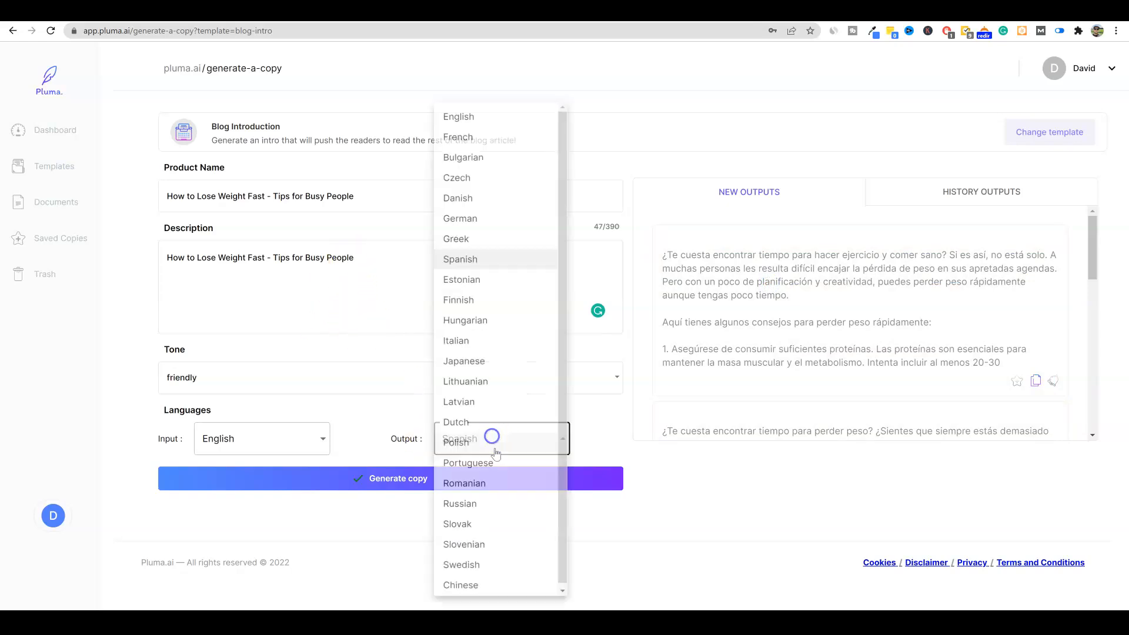
{"action": "left_click", "coordinate": [492, 108]}
{"action": "left_click", "coordinate": [394, 485]}
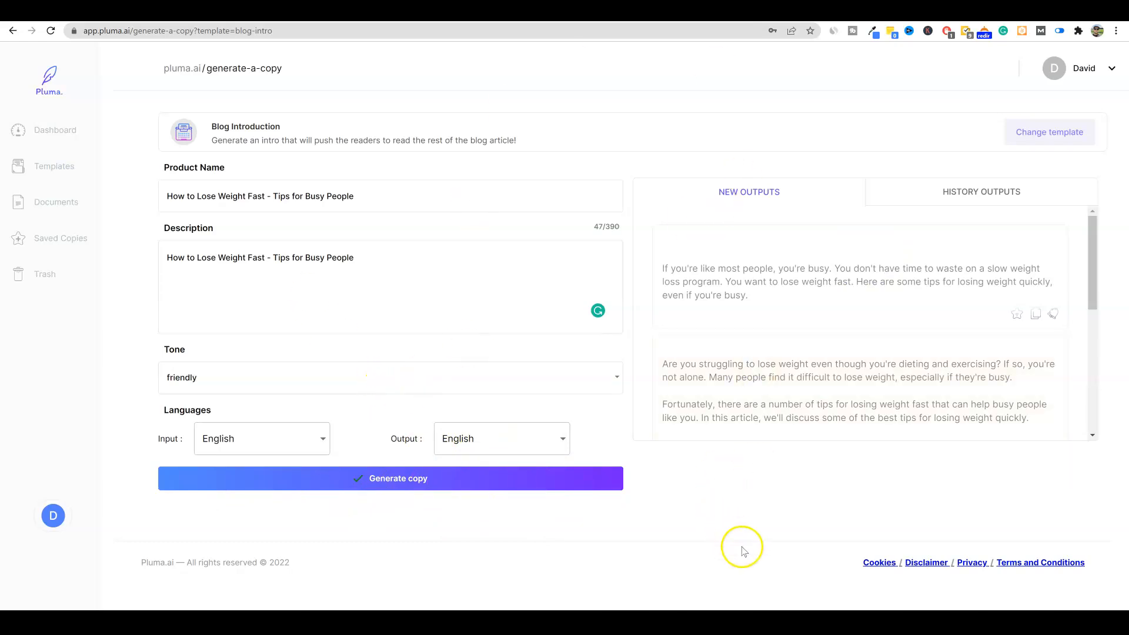
- Read through the English blog introductions and compare them to choose one for the article
{"action": "scroll", "coordinate": [741, 376], "scroll_direction": "down", "scroll_amount": 2}
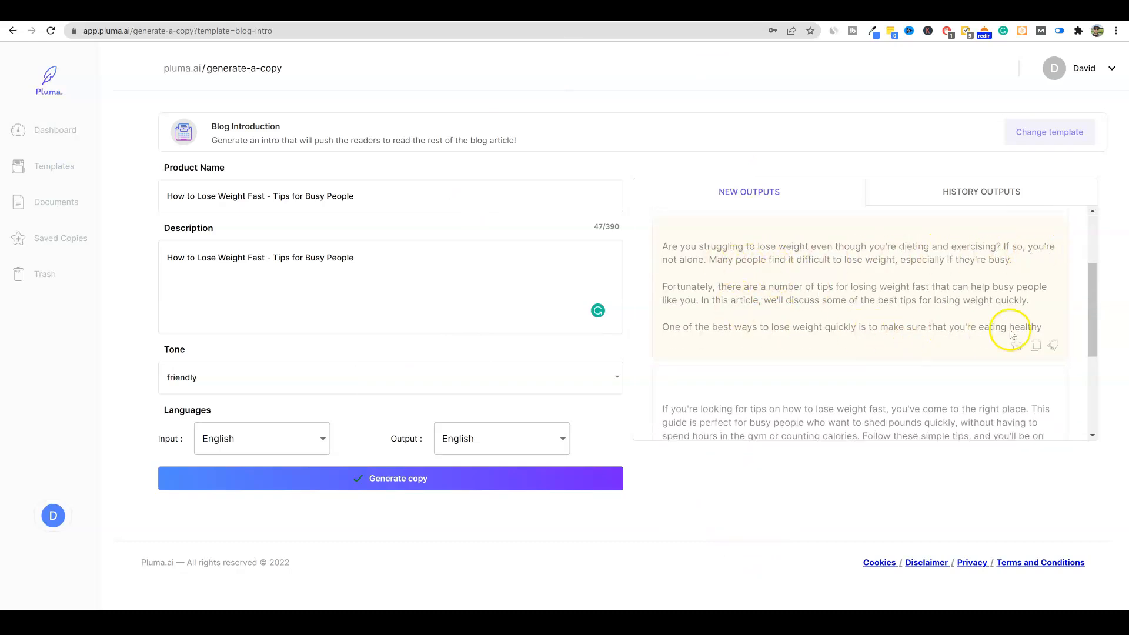
{"action": "scroll", "coordinate": [814, 329], "scroll_direction": "down", "scroll_amount": 1}
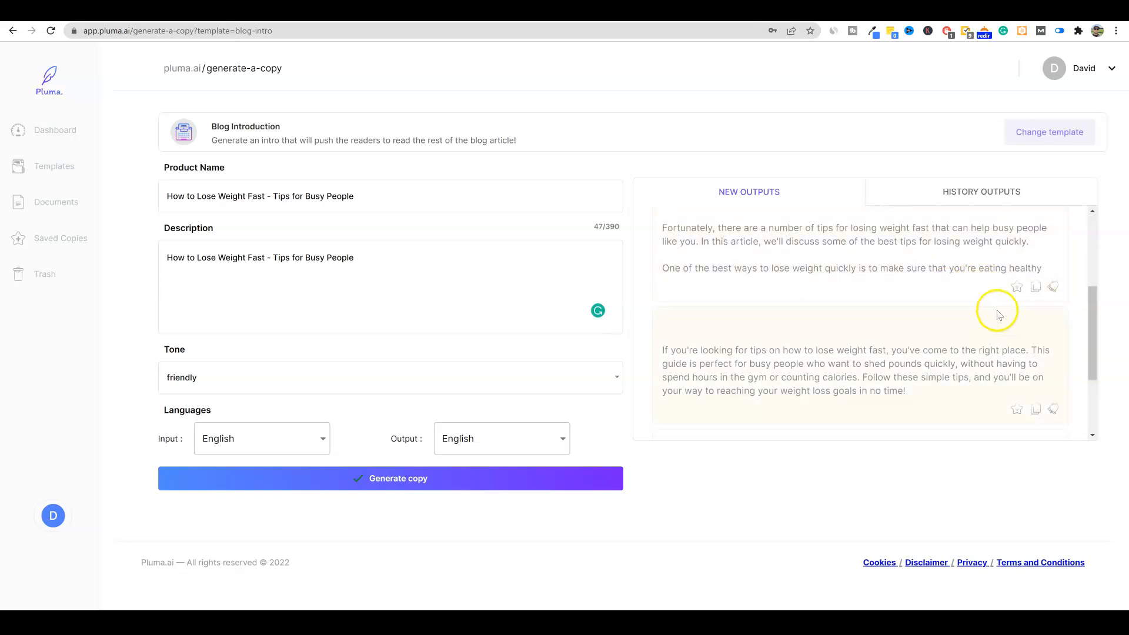
{"action": "scroll", "coordinate": [810, 325], "scroll_direction": "up", "scroll_amount": 1}
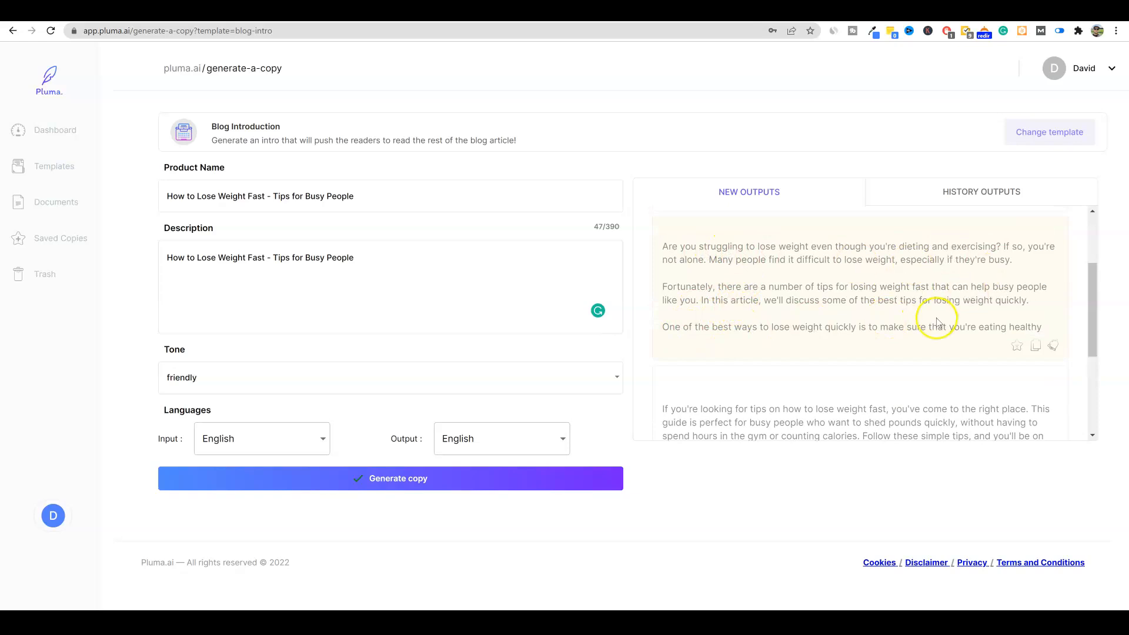
{"action": "scroll", "coordinate": [900, 373], "scroll_direction": "up", "scroll_amount": 2}
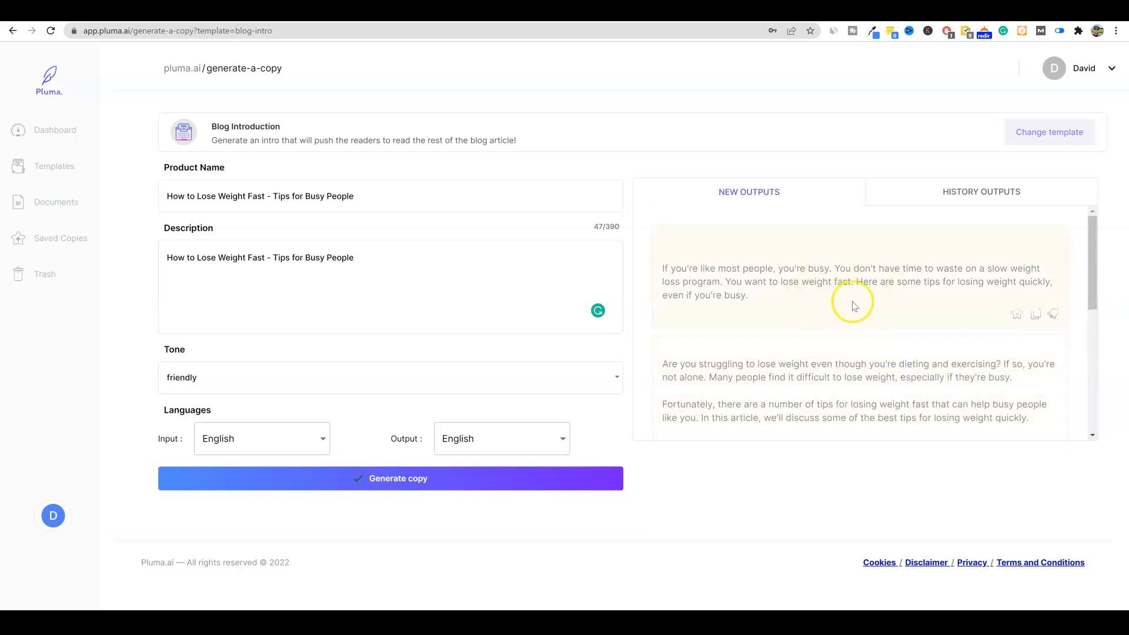
{"action": "scroll", "coordinate": [854, 305], "scroll_direction": "down", "scroll_amount": 4}
{"action": "scroll", "coordinate": [853, 314], "scroll_direction": "down", "scroll_amount": 1}
{"action": "scroll", "coordinate": [826, 318], "scroll_direction": "up", "scroll_amount": 1}
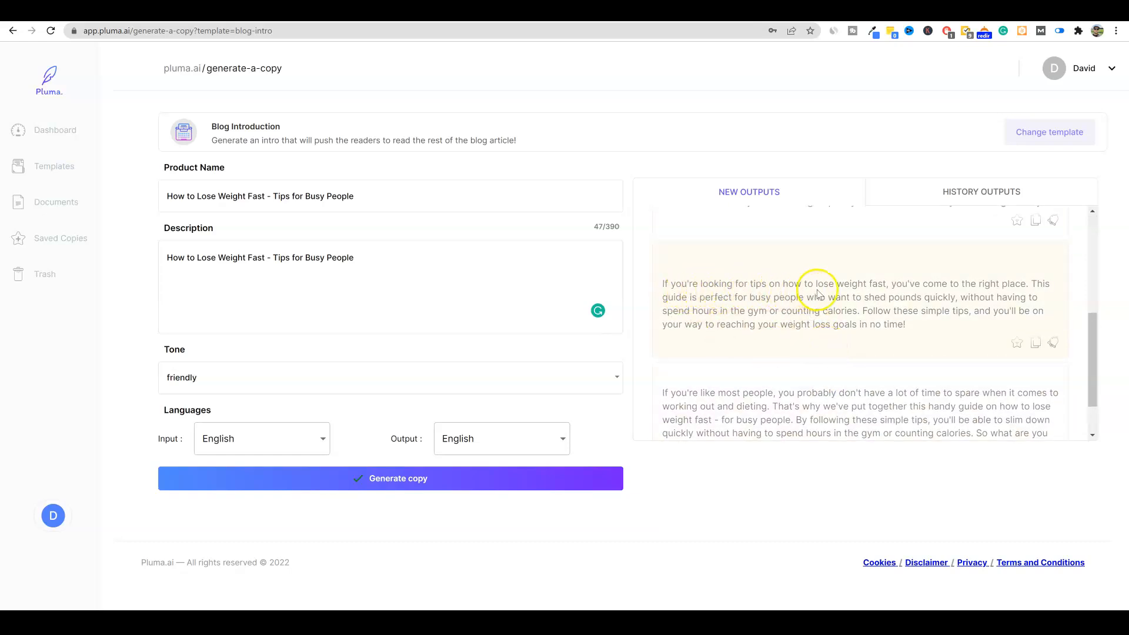
- Copy the introduction beginning "If you're looking for tips on how to lose weight fast" and bring the Notepad article draft into view
{"action": "left_click", "coordinate": [1037, 343]}
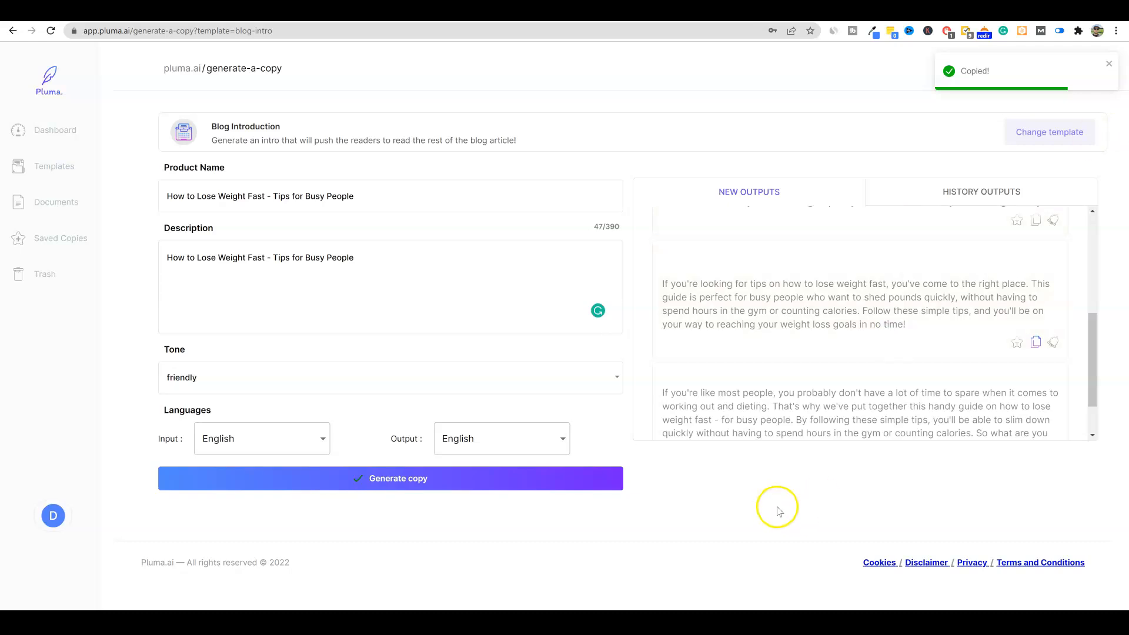
{"action": "left_click_drag", "start_coordinate": [1128, 65], "coordinate": [698, 185]}
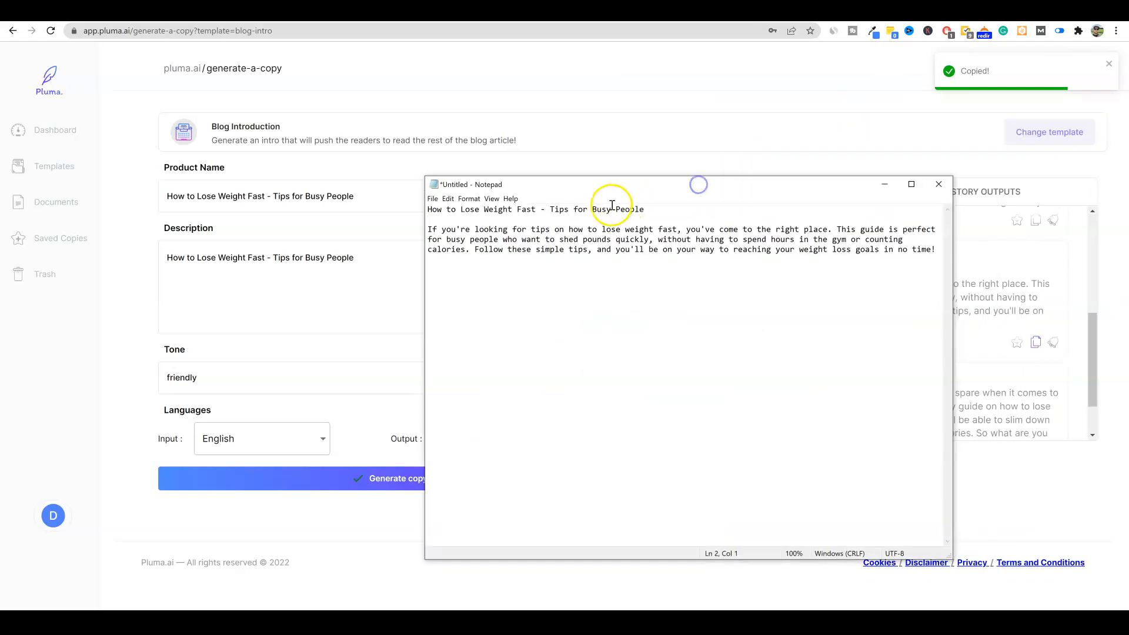
- Move the Notepad draft out of view and open the Blog Outline template from the Websites Copy category
{"action": "left_click_drag", "start_coordinate": [678, 193], "coordinate": [1128, 183]}
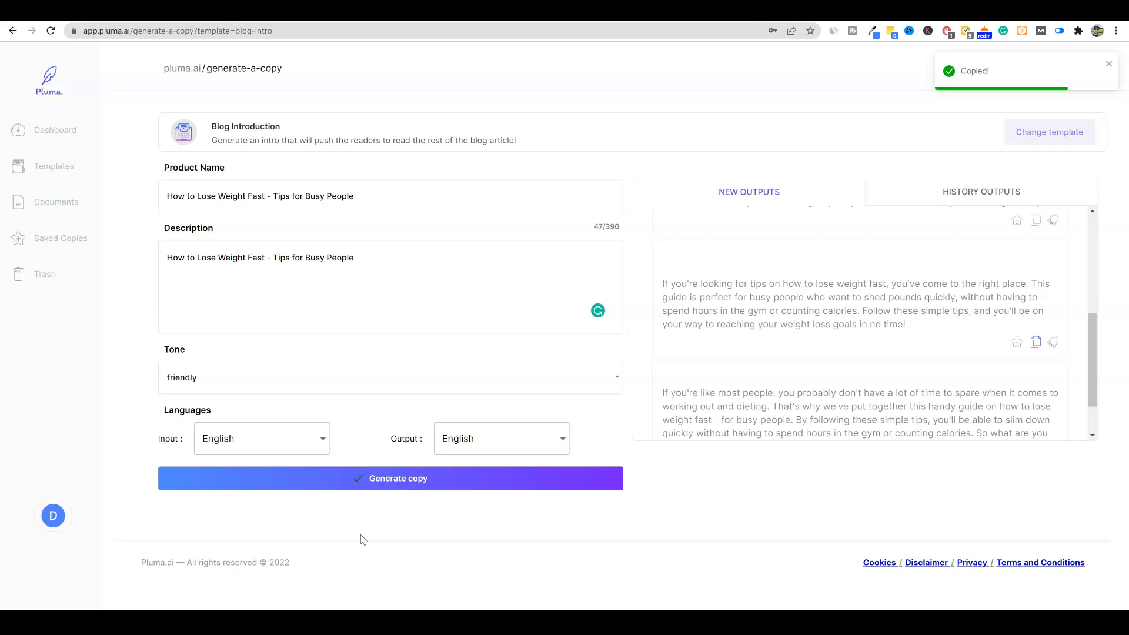
{"action": "left_click", "coordinate": [67, 167]}
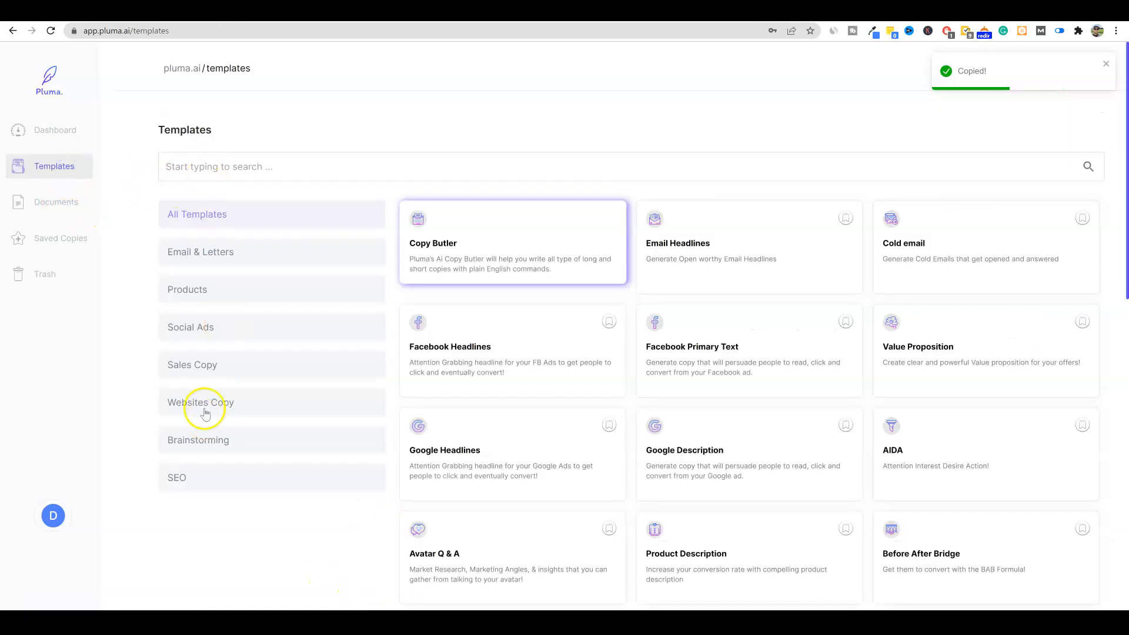
{"action": "left_click", "coordinate": [203, 402]}
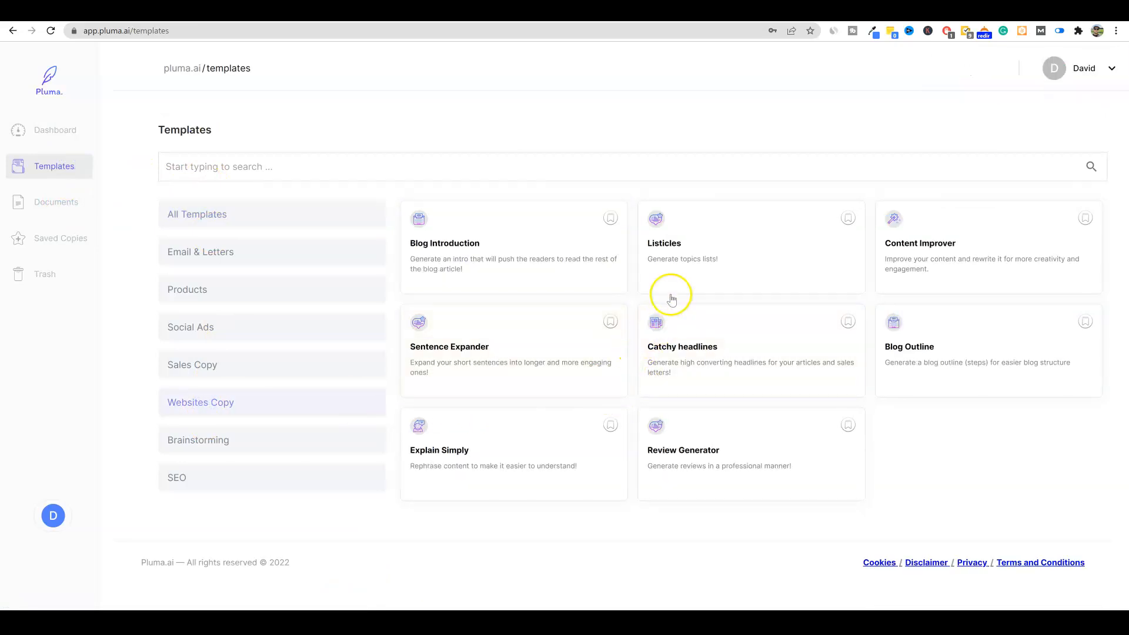
{"action": "left_click", "coordinate": [958, 347]}
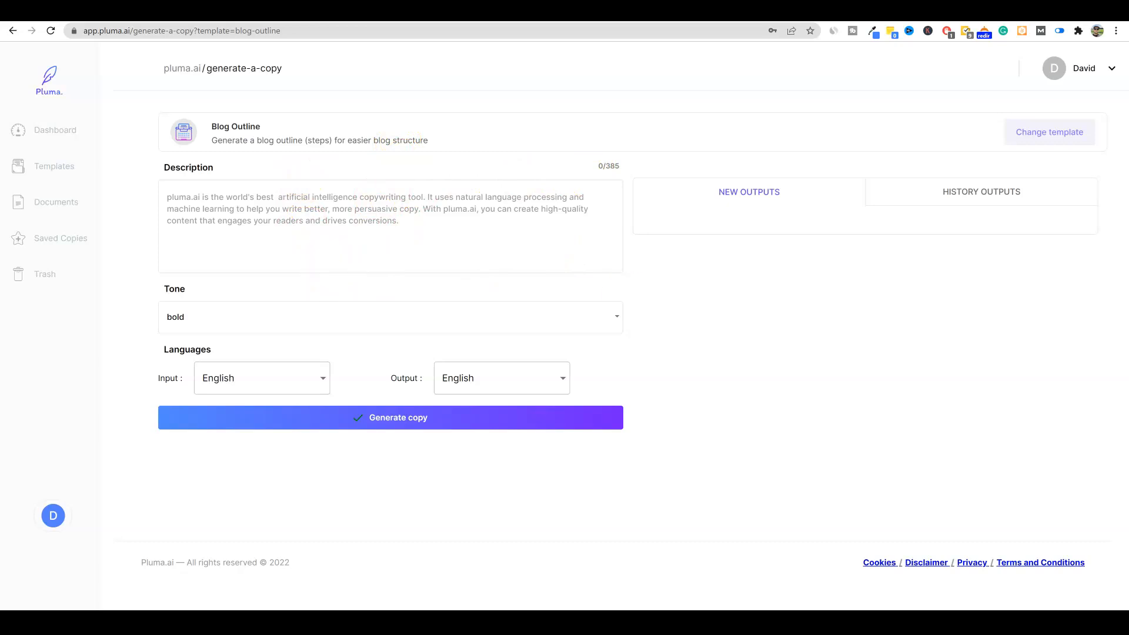
- Generate blog outlines for "How to Lose Weight Fast - Tips for Busy People" in a friendly tone
{"action": "key", "text": "ctrl+v"}
{"action": "left_click", "coordinate": [219, 320]}
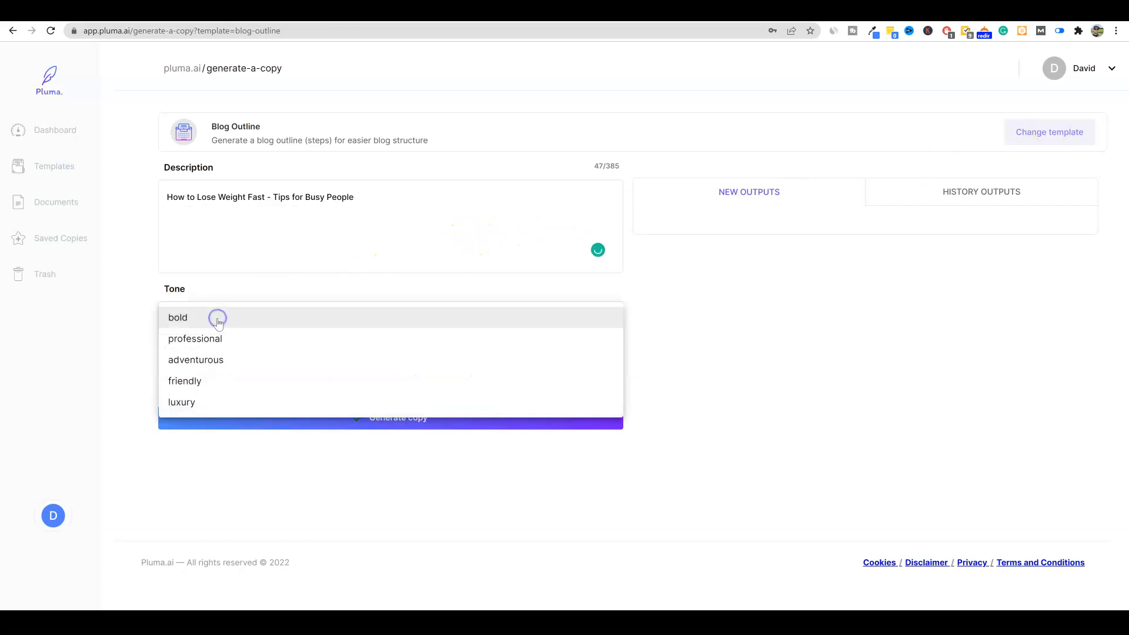
{"action": "left_click", "coordinate": [206, 381]}
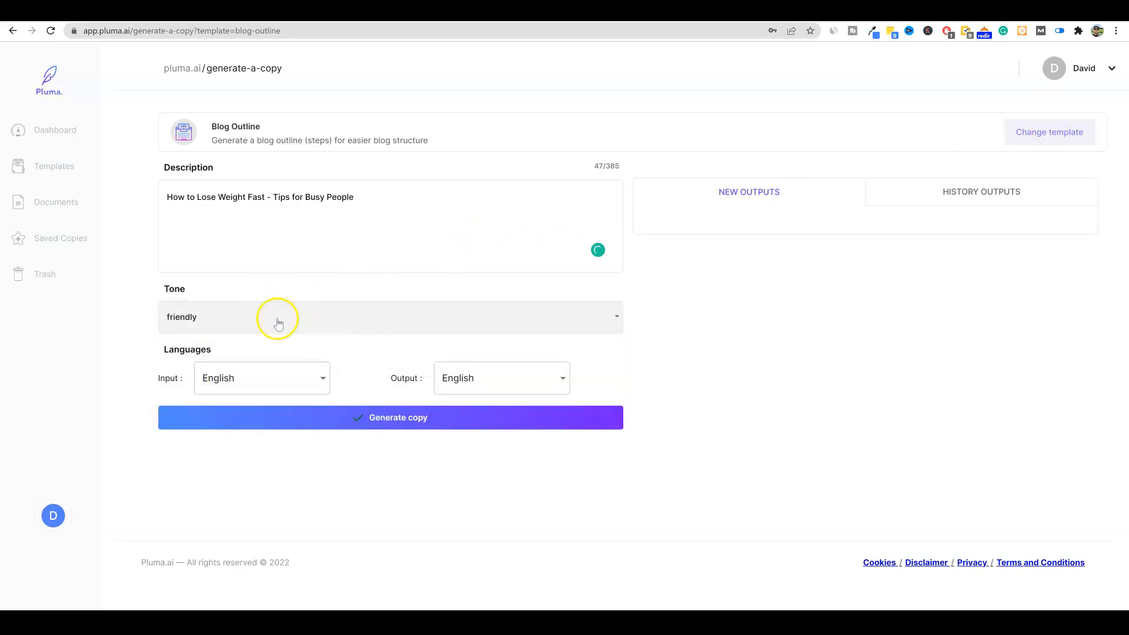
{"action": "left_click", "coordinate": [396, 413]}
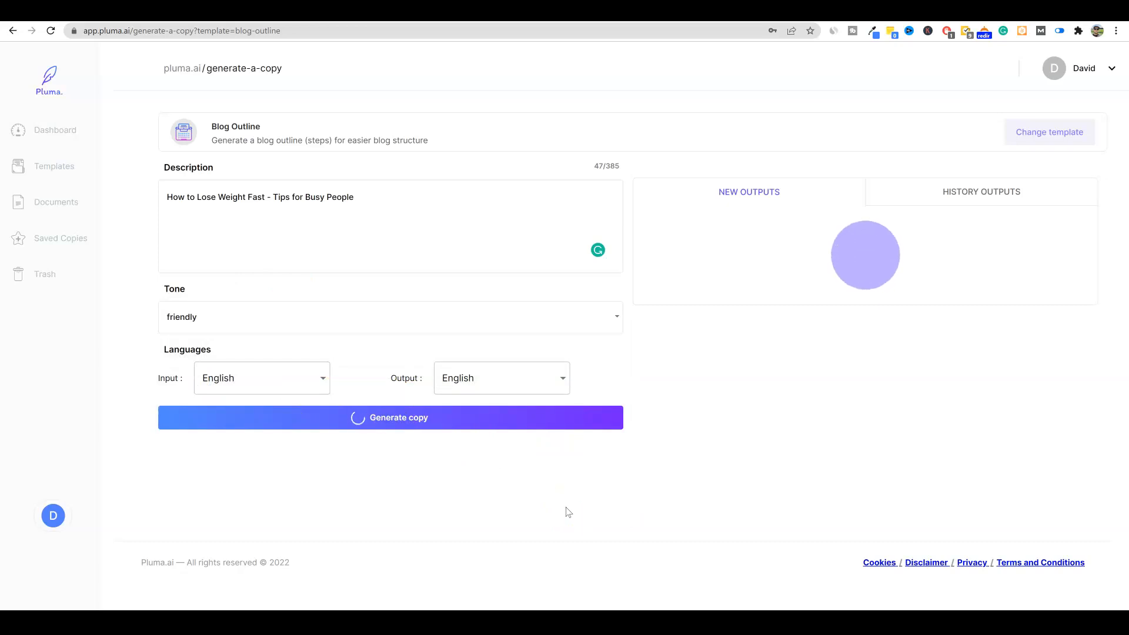
{"action": "left_click", "coordinate": [599, 499]}
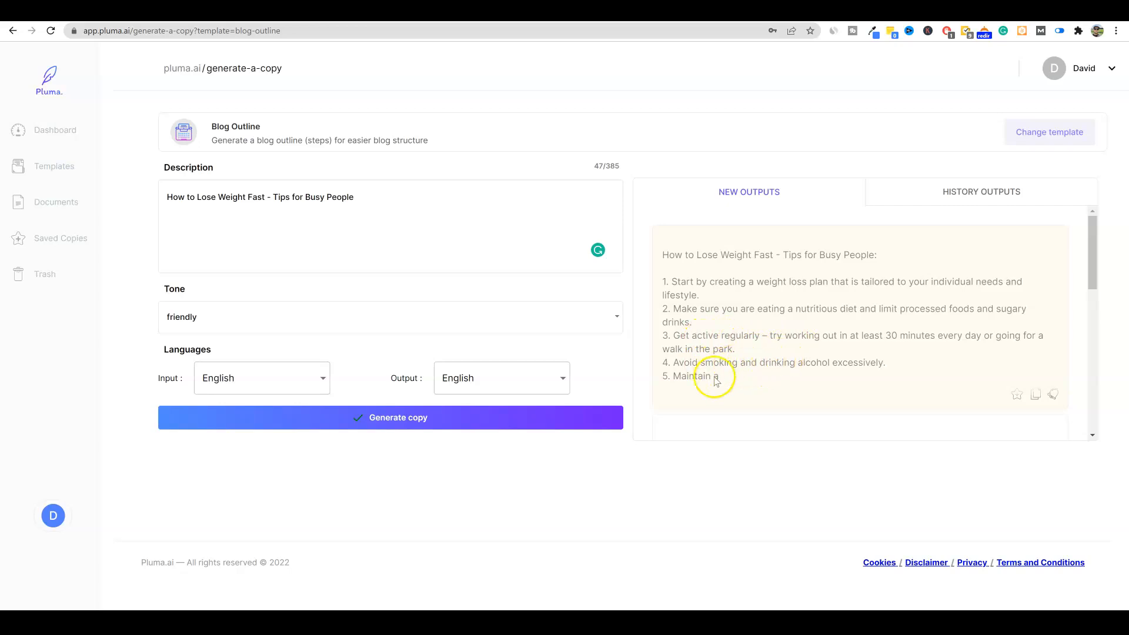
- Compare the first two generated outlines and copy the one beginning "Start by creating a weight loss plan"
{"action": "scroll", "coordinate": [722, 375], "scroll_direction": "down", "scroll_amount": 1}
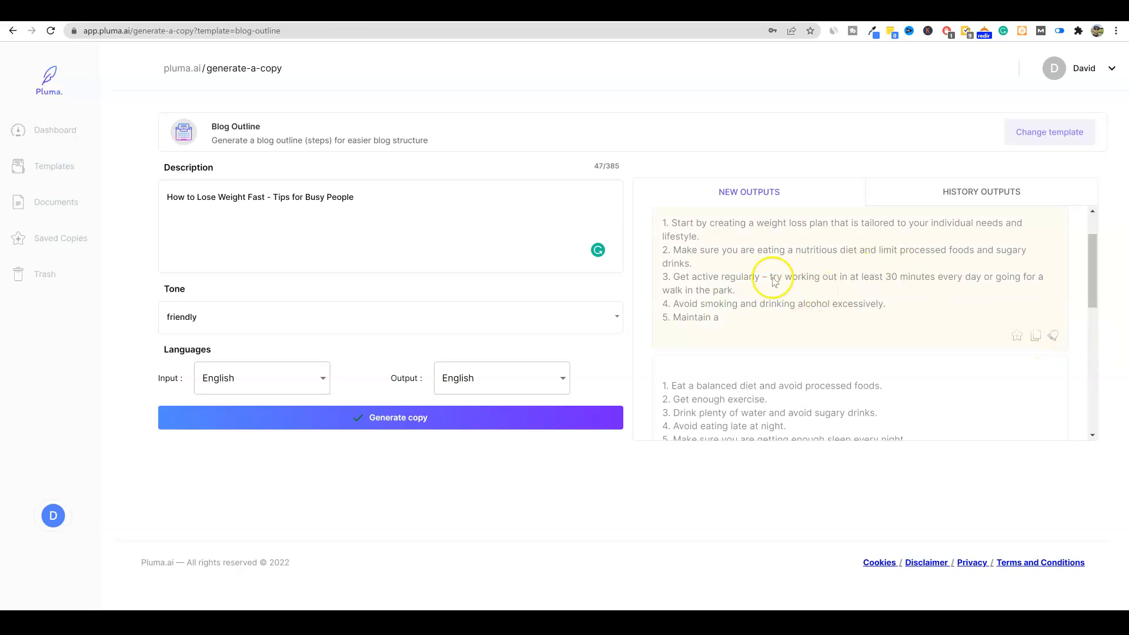
{"action": "scroll", "coordinate": [776, 327], "scroll_direction": "down", "scroll_amount": 1}
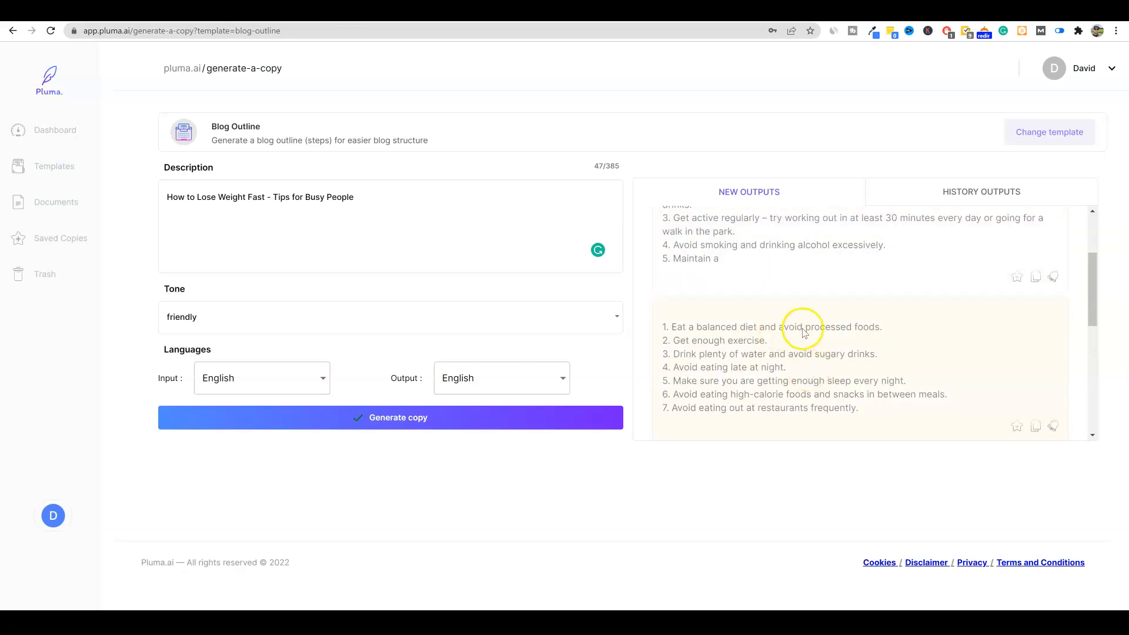
{"action": "scroll", "coordinate": [785, 312], "scroll_direction": "up", "scroll_amount": 2}
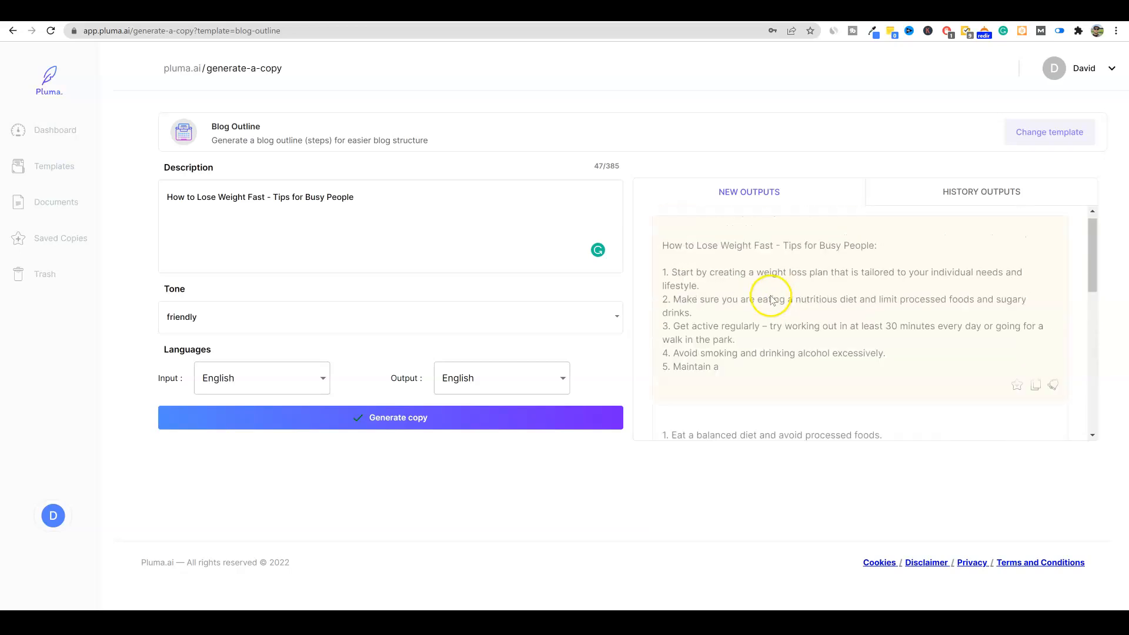
{"action": "left_click", "coordinate": [1038, 395]}
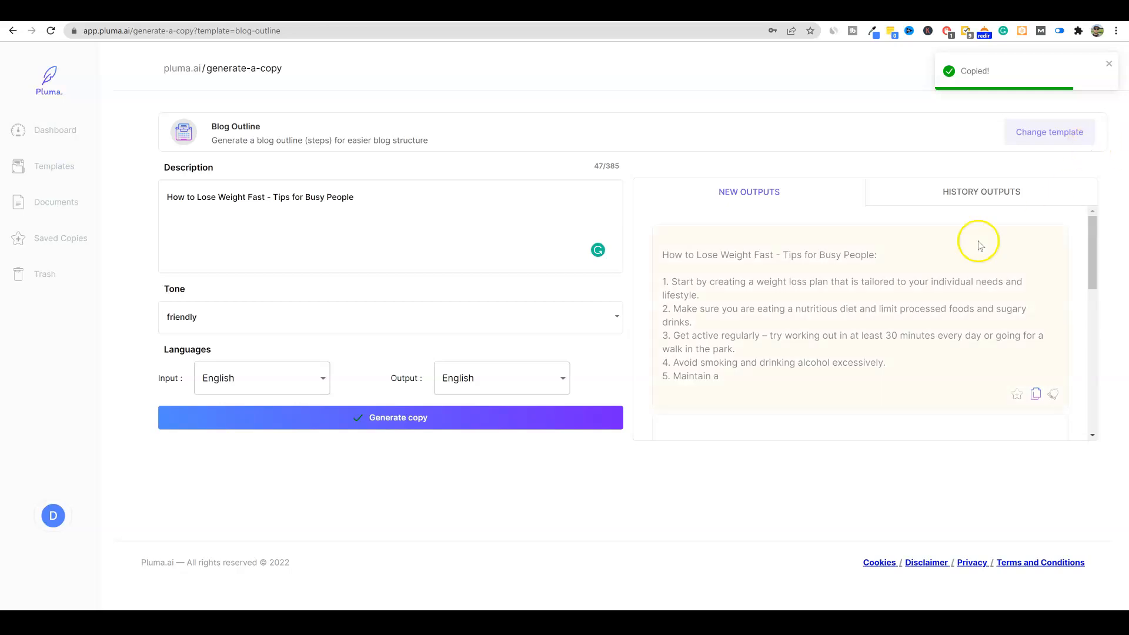
- Look through the remaining outlines, highlight the one beginning "Eat a balanced diet and avoid processed foods", and clear the highlight
{"action": "scroll", "coordinate": [888, 326], "scroll_direction": "down", "scroll_amount": 3}
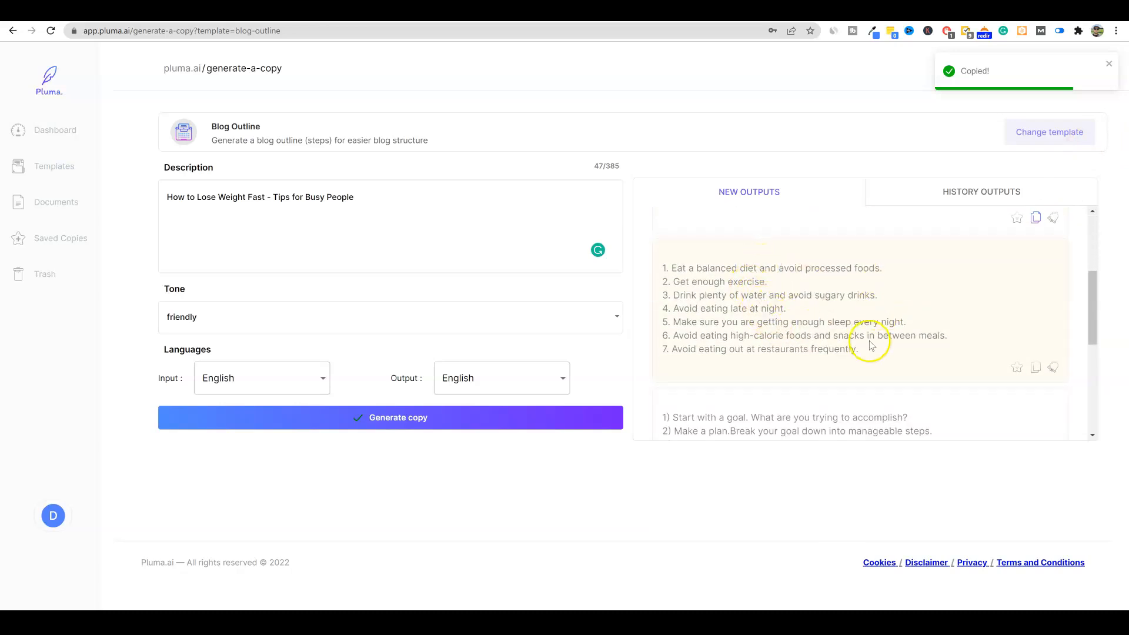
{"action": "scroll", "coordinate": [853, 337], "scroll_direction": "down", "scroll_amount": 4}
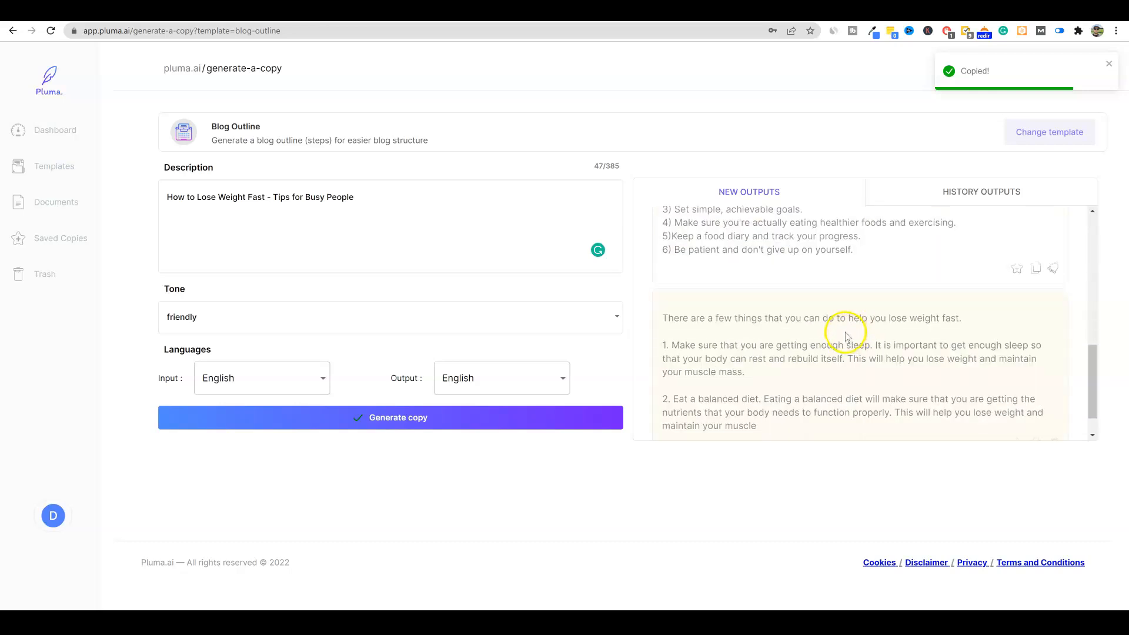
{"action": "scroll", "coordinate": [851, 341], "scroll_direction": "up", "scroll_amount": 5}
{"action": "left_click_drag", "start_coordinate": [865, 372], "coordinate": [660, 288]}
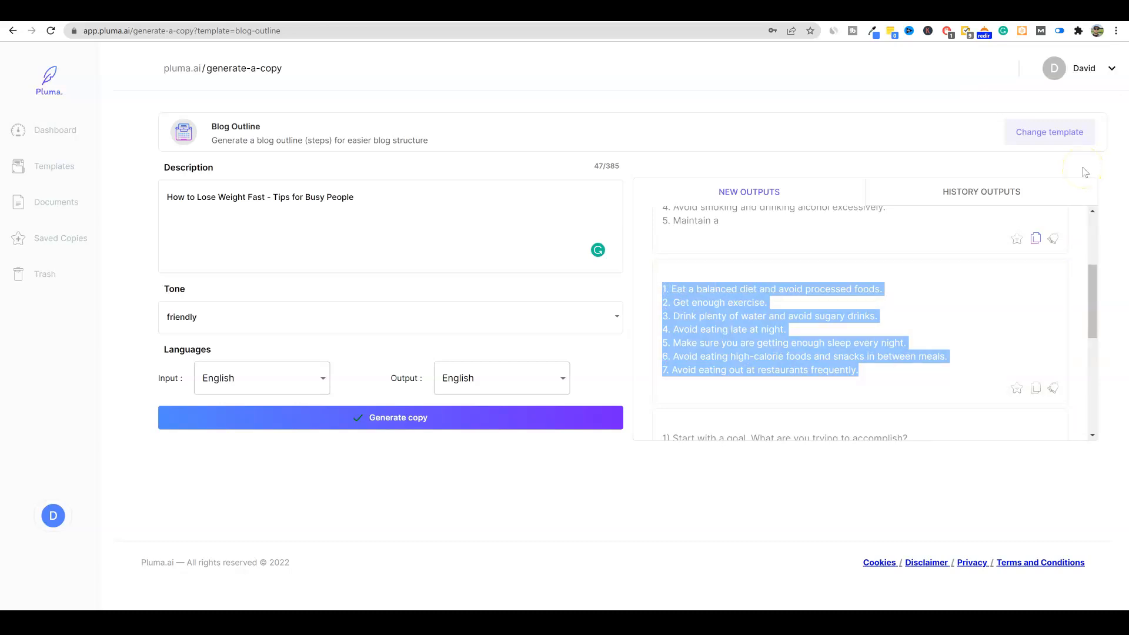
{"action": "left_click", "coordinate": [721, 479]}
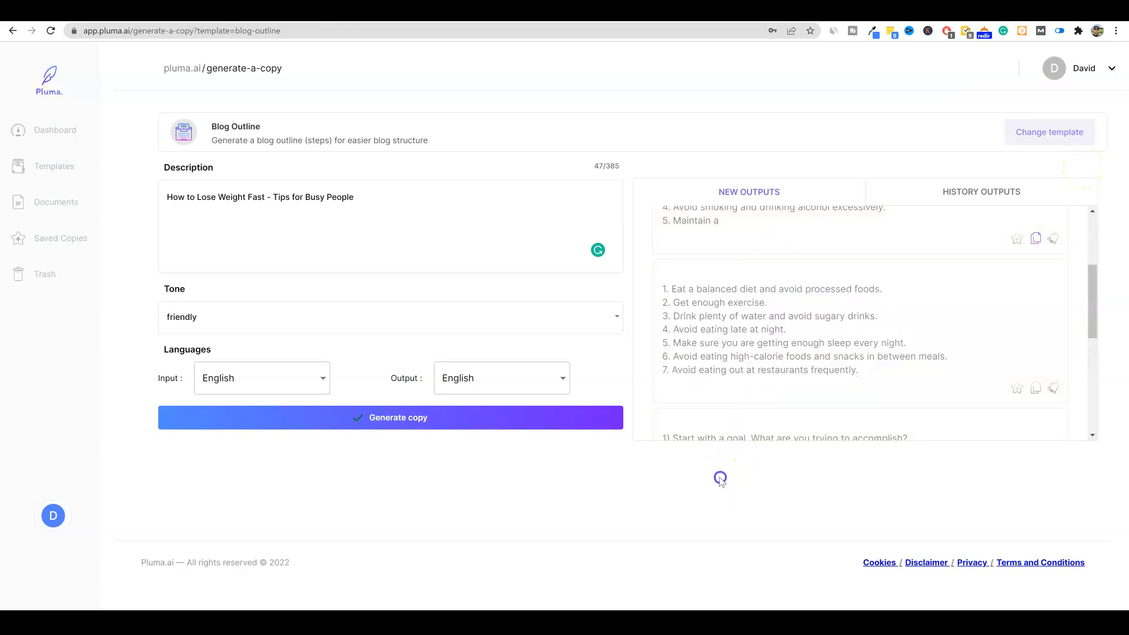
- Switch to the Notepad draft, highlight its ten numbered tips to review them, and move the window back out of view
{"action": "key", "text": "alt+Tab"}
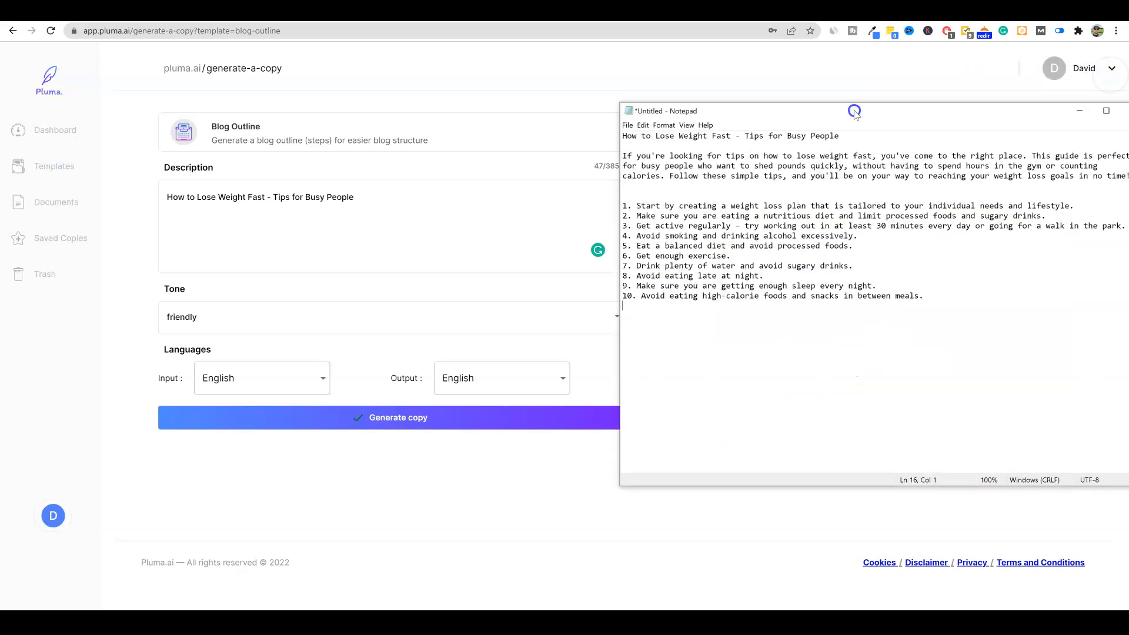
{"action": "left_click_drag", "start_coordinate": [499, 266], "coordinate": [689, 364]}
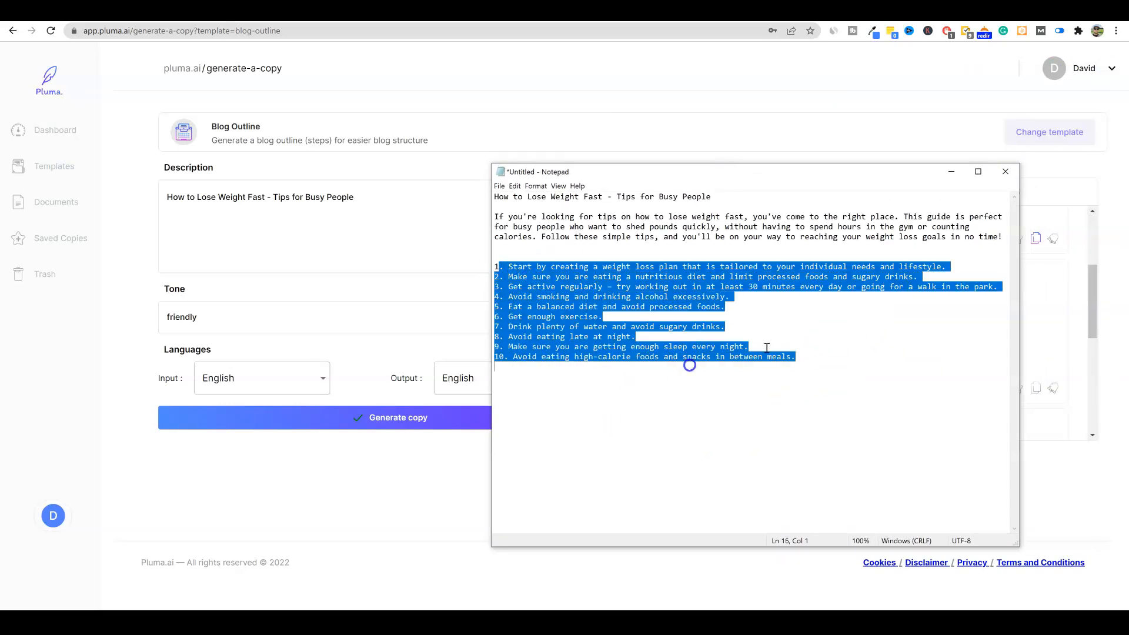
{"action": "left_click", "coordinate": [843, 336]}
{"action": "left_click_drag", "start_coordinate": [825, 173], "coordinate": [1128, 101]}
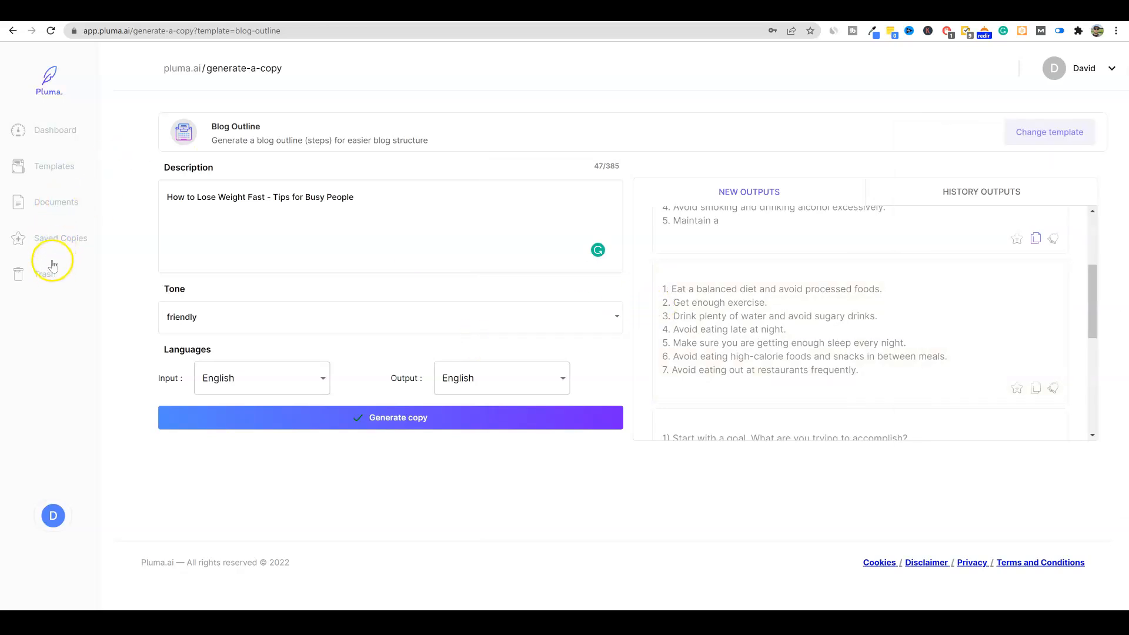
- Search the templates for "conclus" to find a conclusion template, and clear the search
{"action": "left_click", "coordinate": [54, 166]}
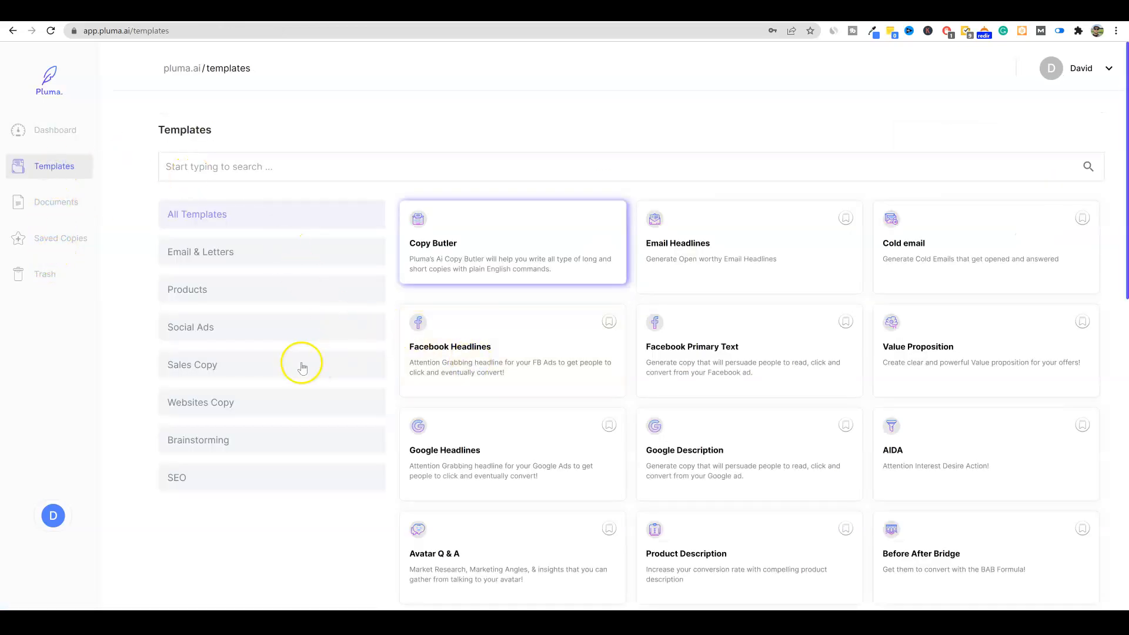
{"action": "left_click", "coordinate": [209, 415]}
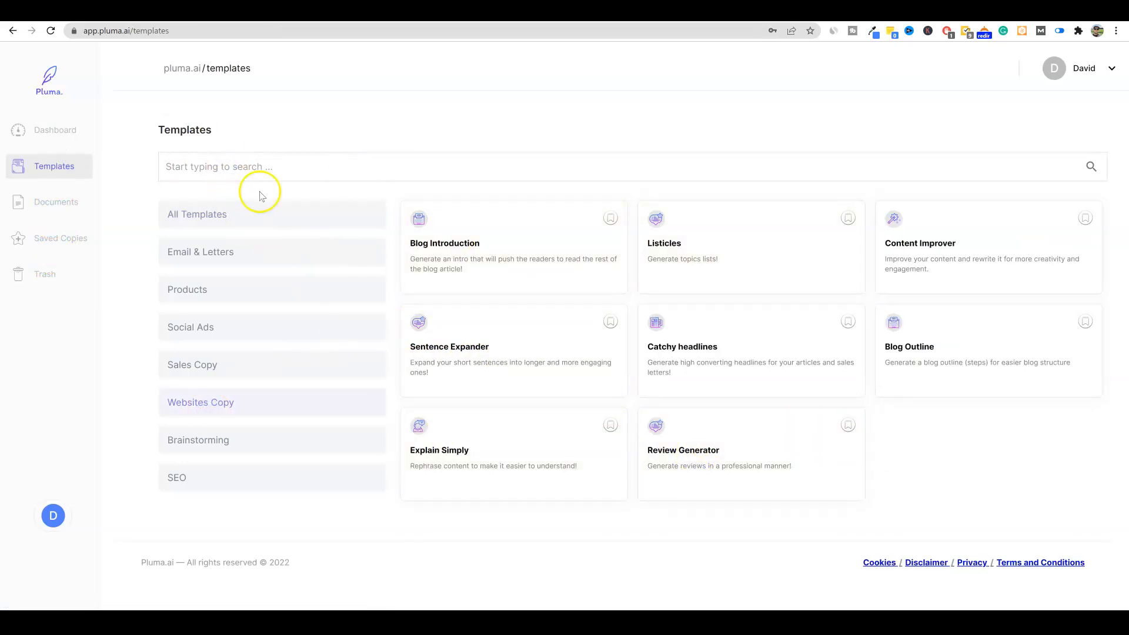
{"action": "left_click", "coordinate": [221, 167]}
{"action": "type", "text": "conclus"}
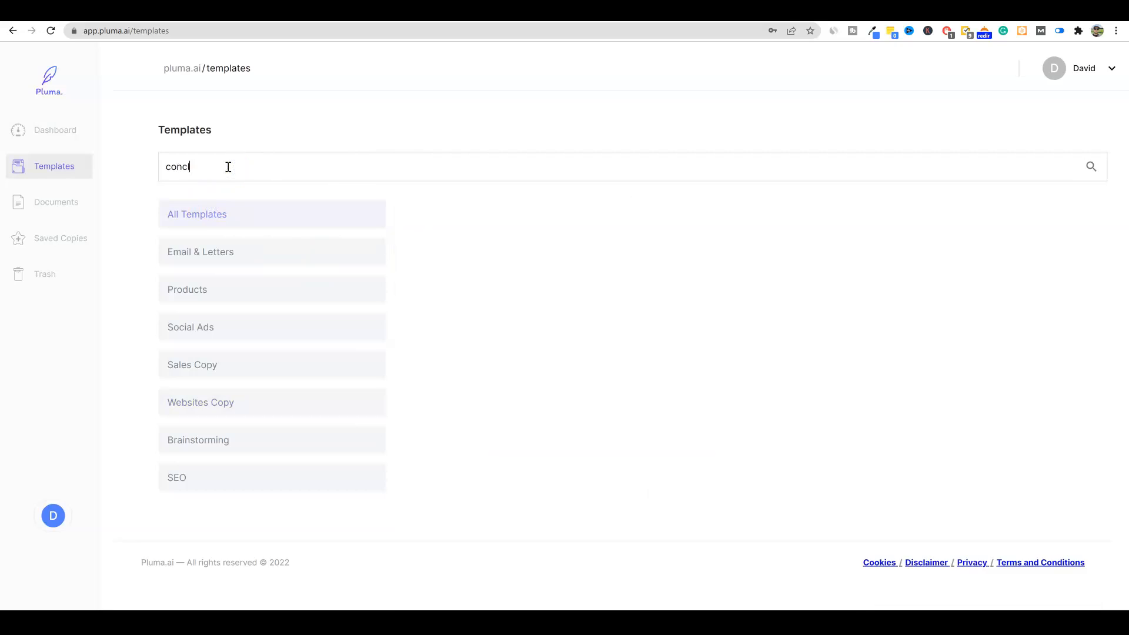
{"action": "key", "text": "BackSpace"}
{"action": "key", "text": "BackSpace"}
{"action": "key", "text": "BackSpace"}
{"action": "key", "text": "BackSpace"}
{"action": "key", "text": "BackSpace"}
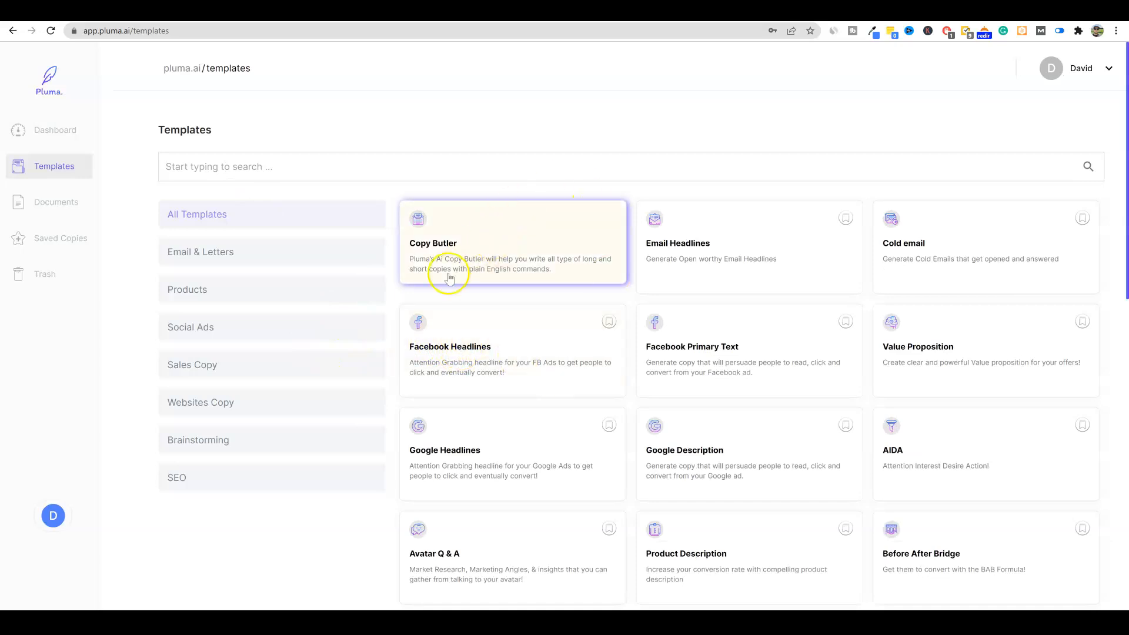
- Open the Sentence Expander template from the Websites Copy category
{"action": "scroll", "coordinate": [218, 376], "scroll_direction": "down", "scroll_amount": 1}
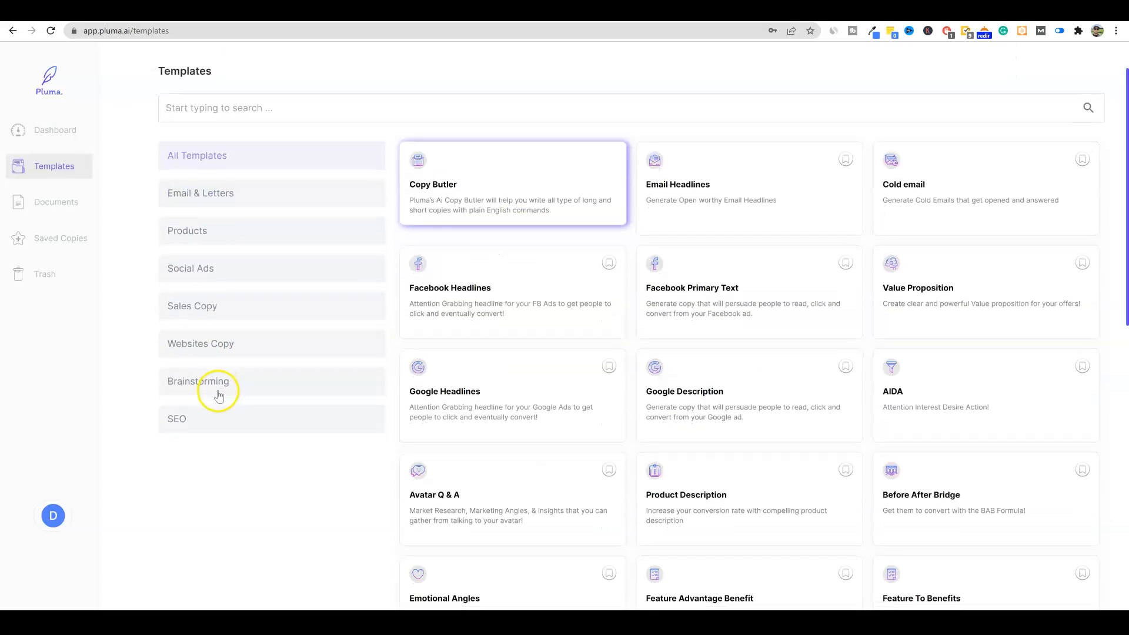
{"action": "scroll", "coordinate": [213, 356], "scroll_direction": "up", "scroll_amount": 1}
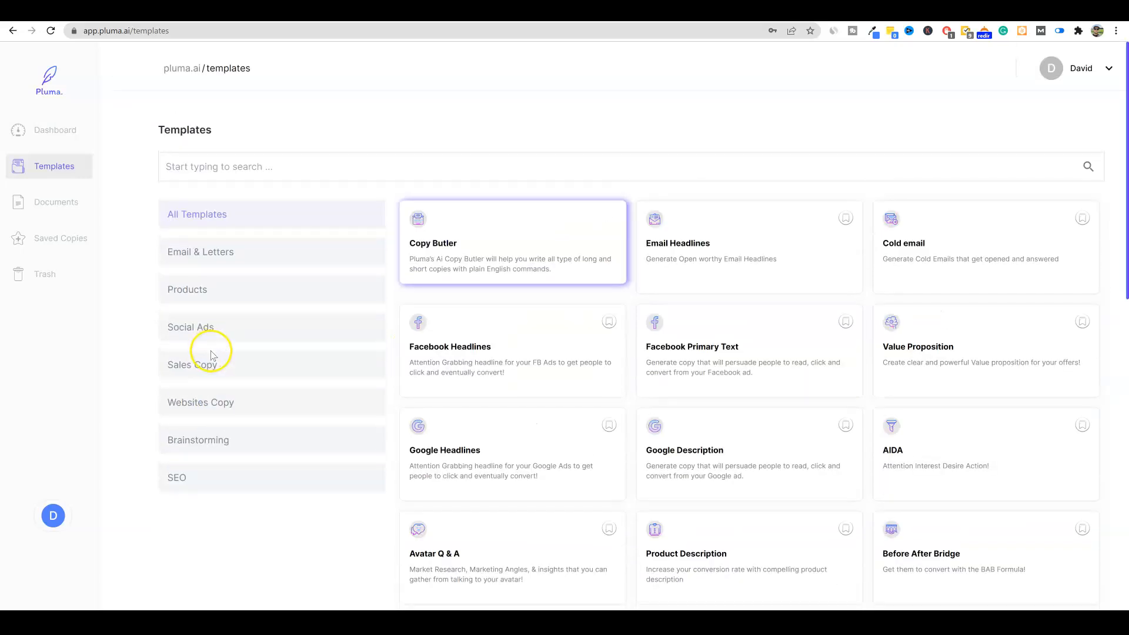
{"action": "left_click", "coordinate": [210, 400]}
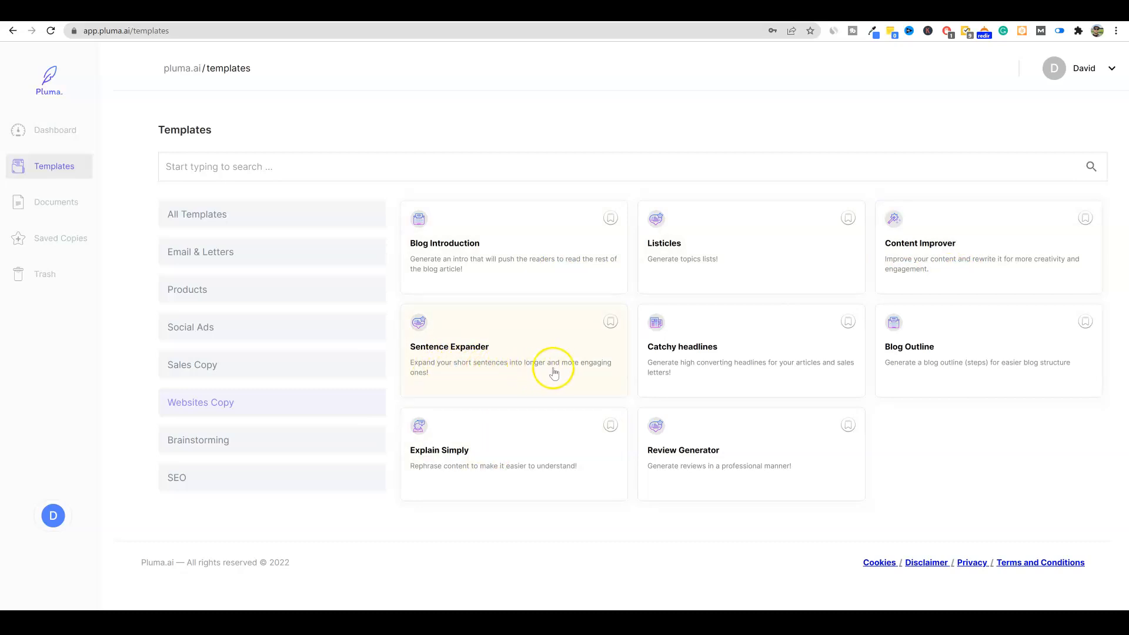
{"action": "left_click", "coordinate": [526, 365]}
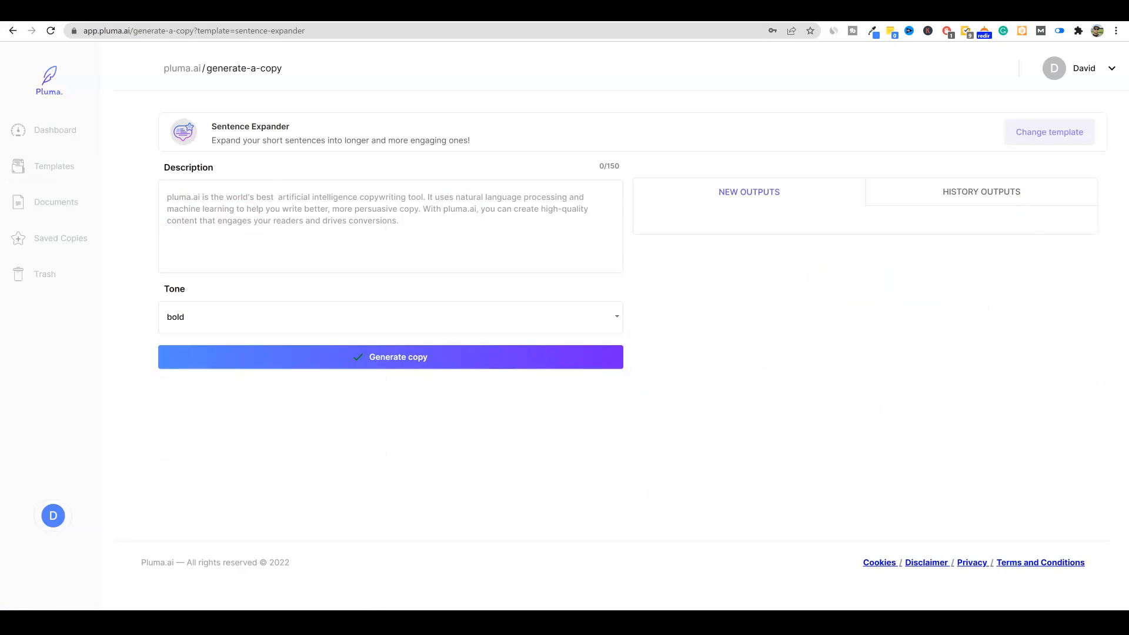
- Generate expanded versions of "Start by creating a weight loss plan that is tailored to your individual needs and lifestyle." in a friendly tone
{"action": "key", "text": "ctrl+v"}
{"action": "left_click", "coordinate": [202, 316]}
{"action": "left_click", "coordinate": [245, 378]}
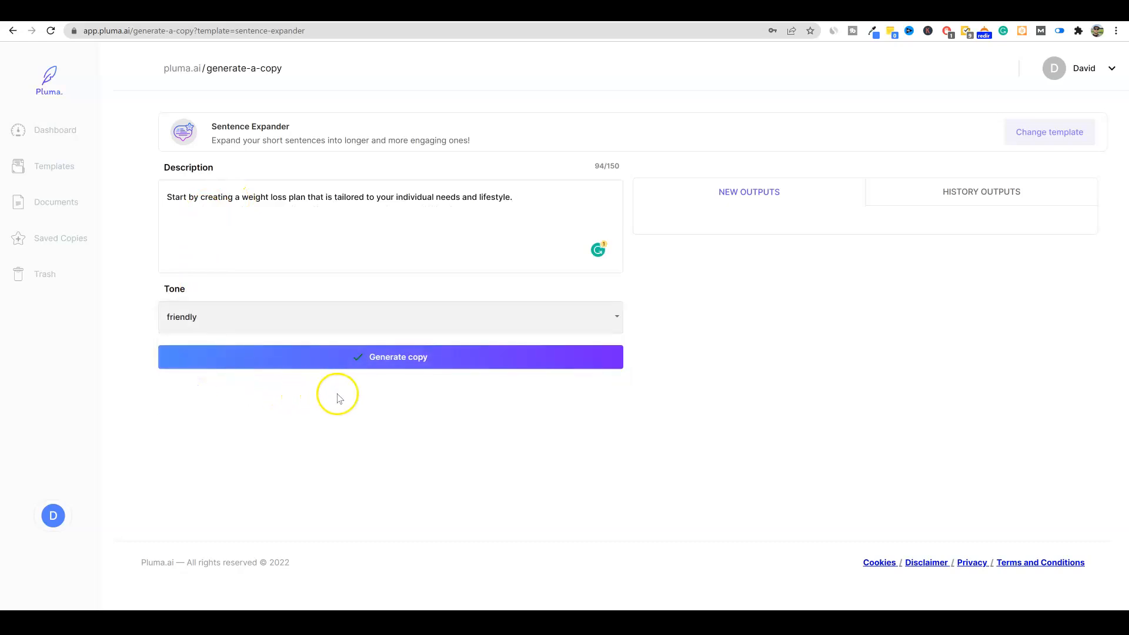
{"action": "left_click", "coordinate": [417, 360]}
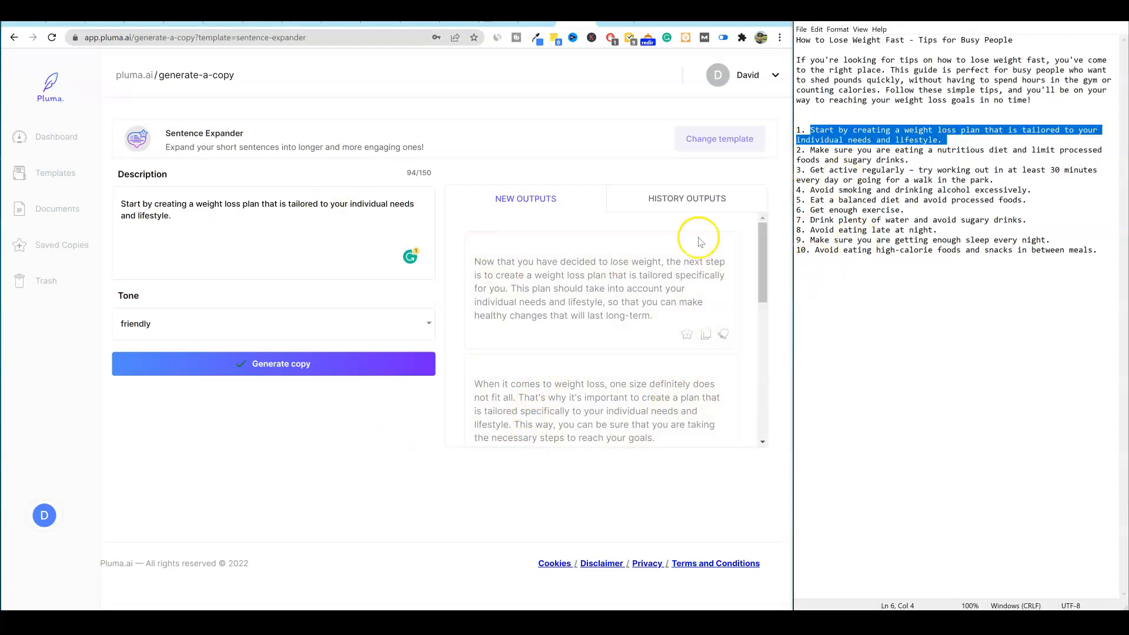
- Separate the ten numbered tips in the Notepad draft with blank lines to make room for expanded text
{"action": "left_click", "coordinate": [944, 134]}
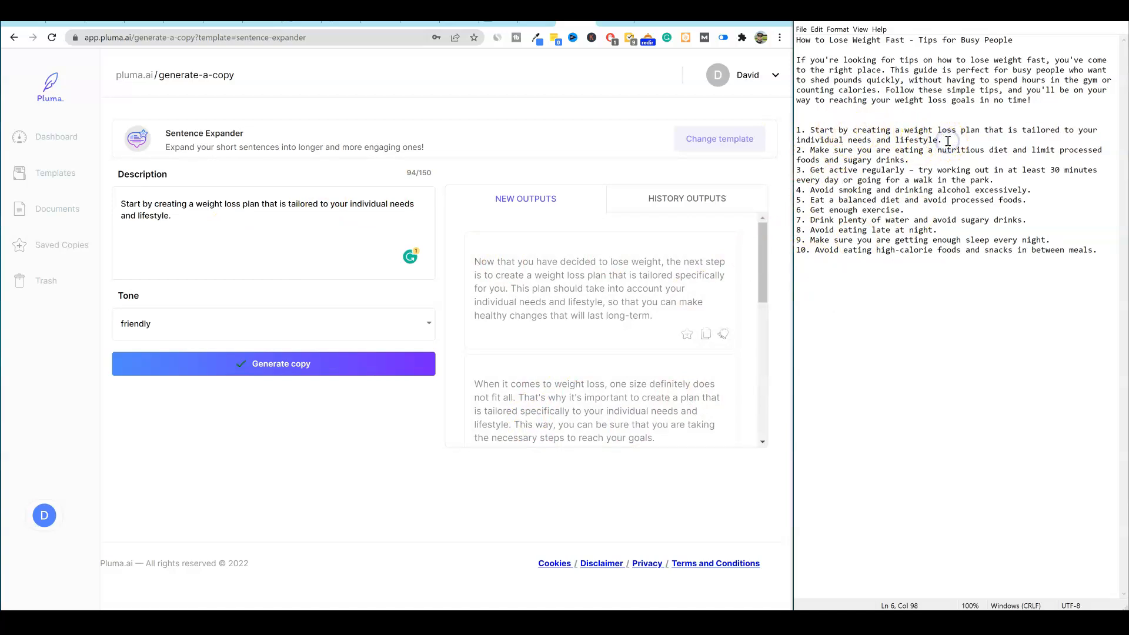
{"action": "key", "text": "Return"}
{"action": "key", "text": "Return"}
{"action": "left_click", "coordinate": [927, 181]}
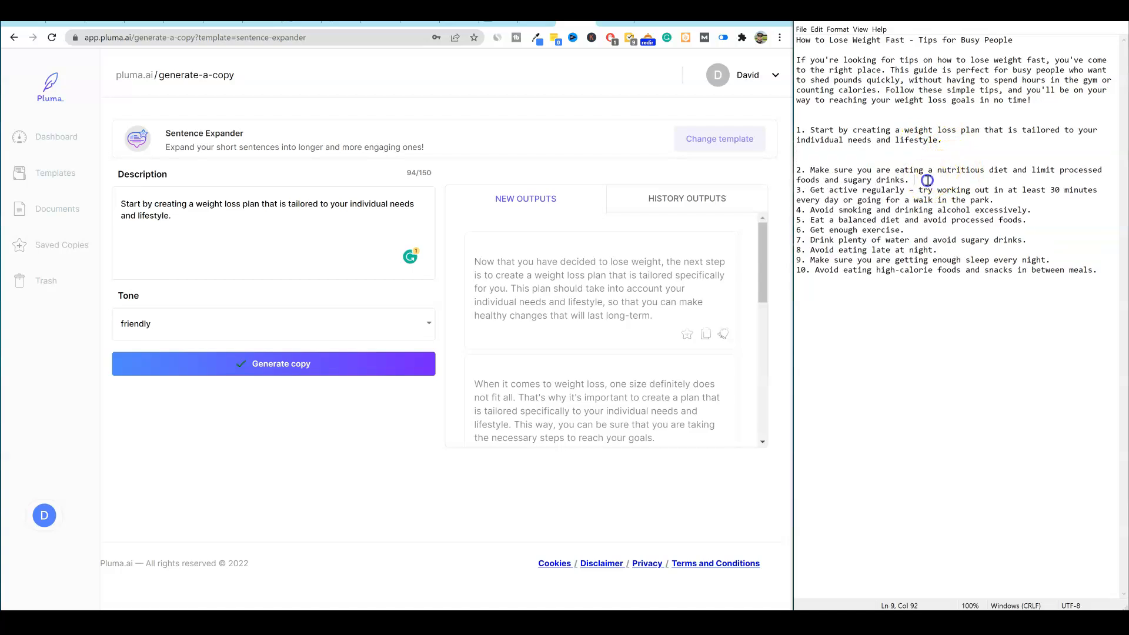
{"action": "key", "text": "Return"}
{"action": "key", "text": "Return"}
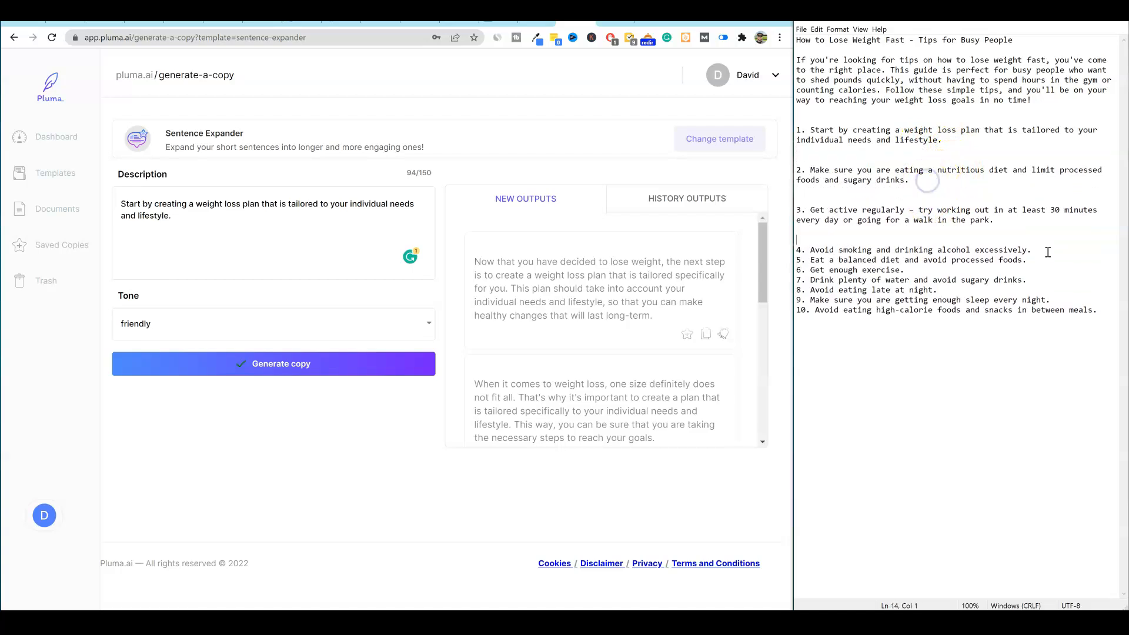
{"action": "left_click", "coordinate": [1048, 251]}
{"action": "key", "text": "Return"}
{"action": "key", "text": "Return"}
{"action": "left_click", "coordinate": [1035, 282]}
{"action": "key", "text": "Return"}
{"action": "key", "text": "Return"}
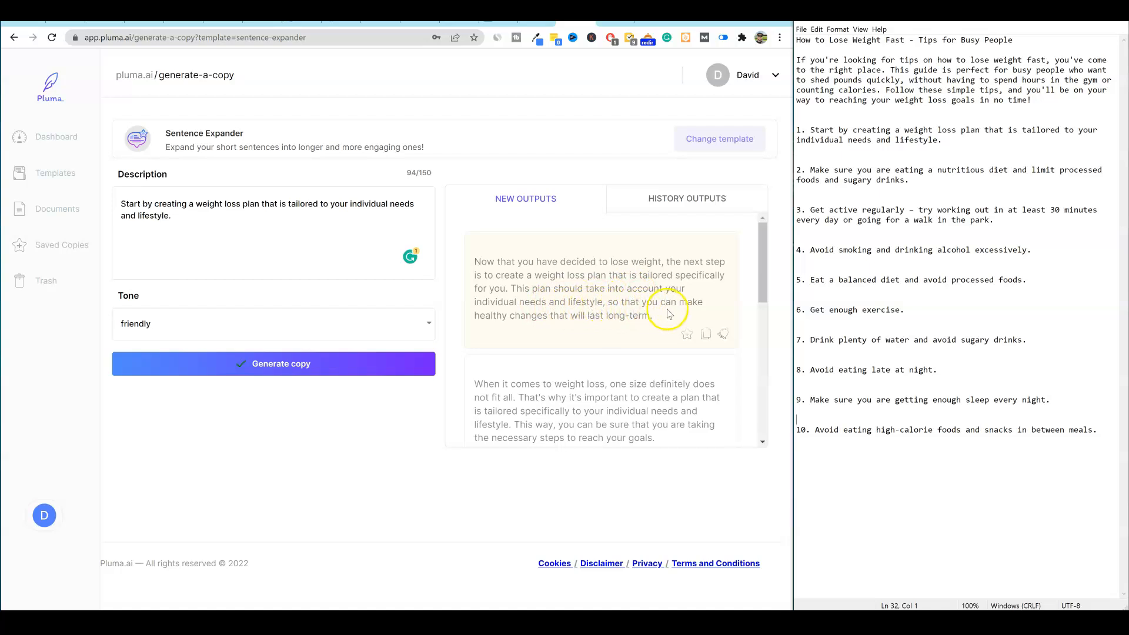
- Look through the expanded versions of the first tip down to the last output
{"action": "left_click", "coordinate": [767, 281]}
{"action": "left_click_drag", "start_coordinate": [767, 281], "coordinate": [783, 451]}
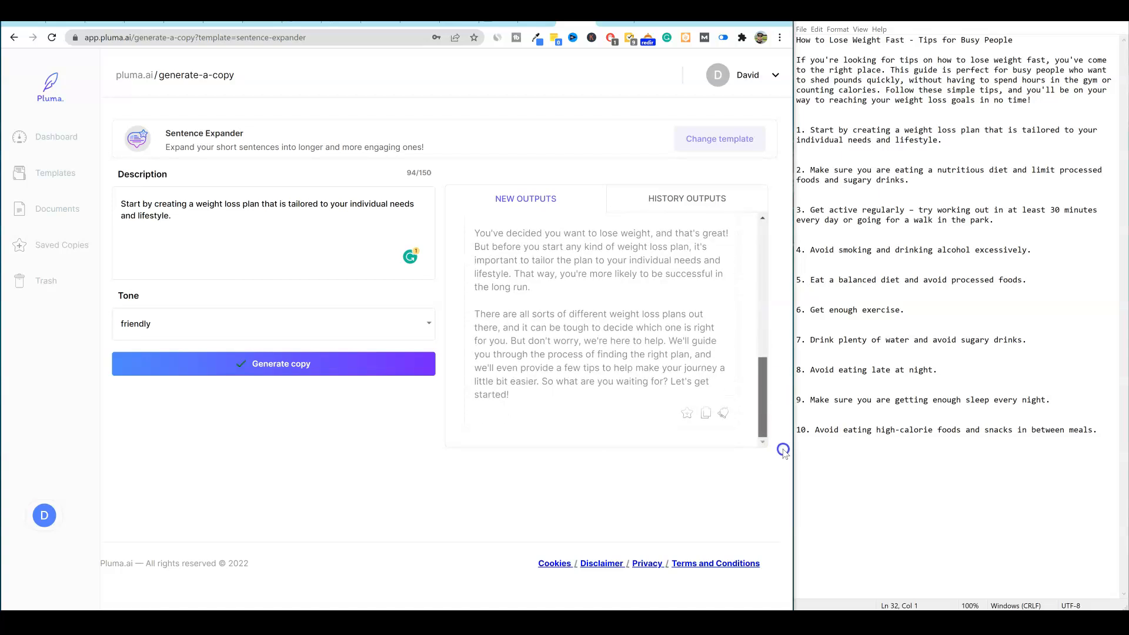
{"action": "scroll", "coordinate": [640, 282], "scroll_direction": "up", "scroll_amount": 1}
{"action": "scroll", "coordinate": [643, 292], "scroll_direction": "down", "scroll_amount": 1}
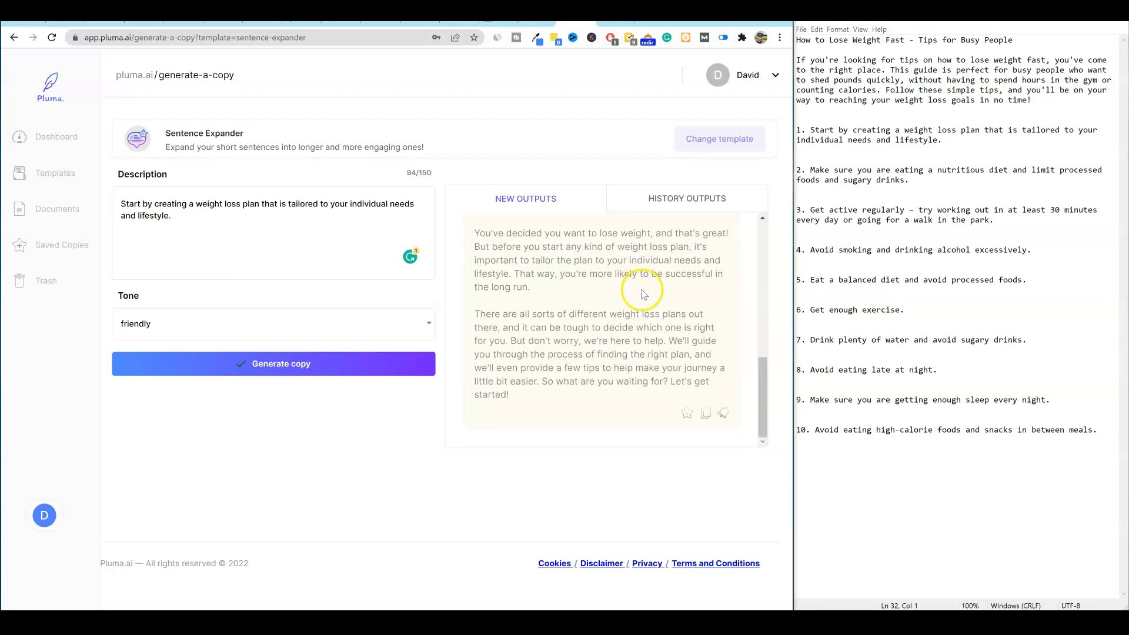
- Copy the last expanded output and paste it beneath the first tip in the Notepad draft
{"action": "scroll", "coordinate": [565, 283], "scroll_direction": "up", "scroll_amount": 1}
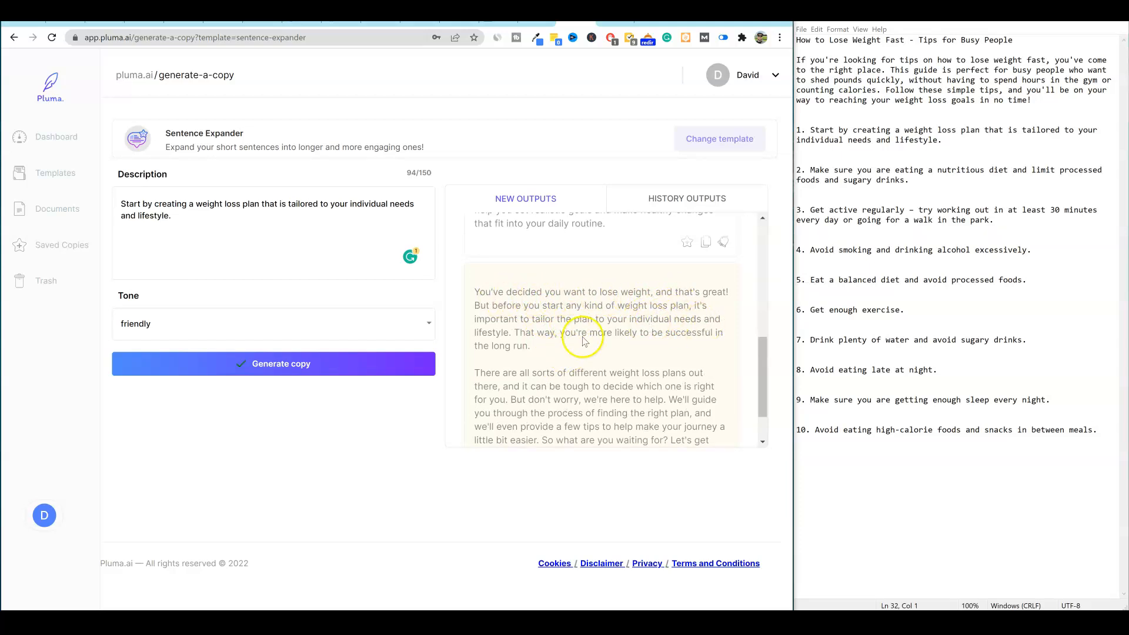
{"action": "scroll", "coordinate": [667, 424], "scroll_direction": "down", "scroll_amount": 1}
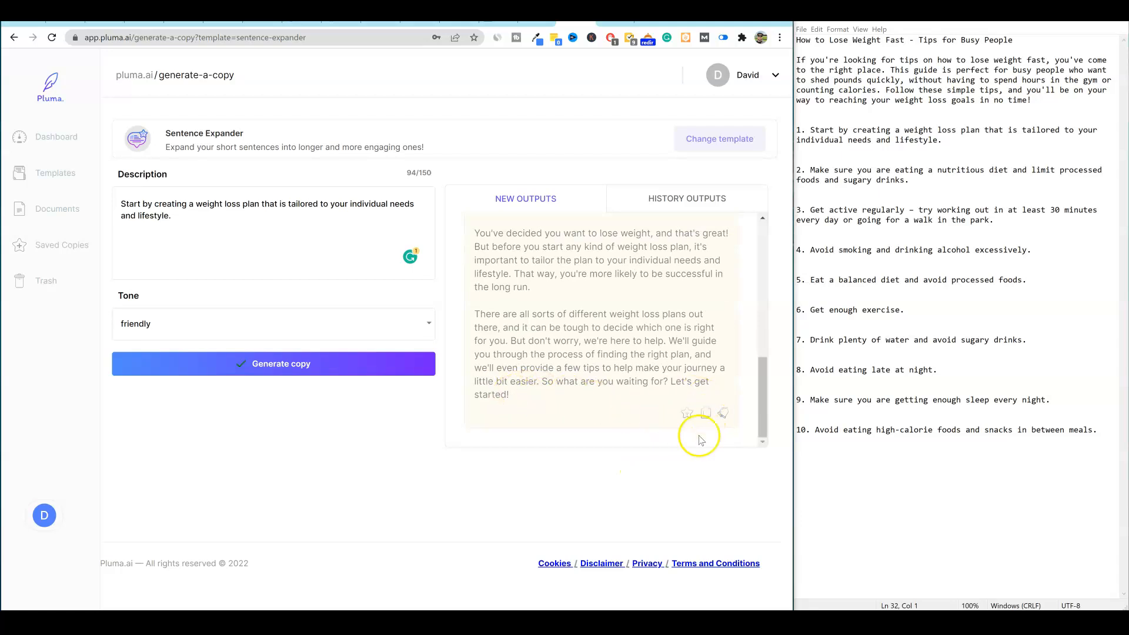
{"action": "left_click", "coordinate": [708, 415]}
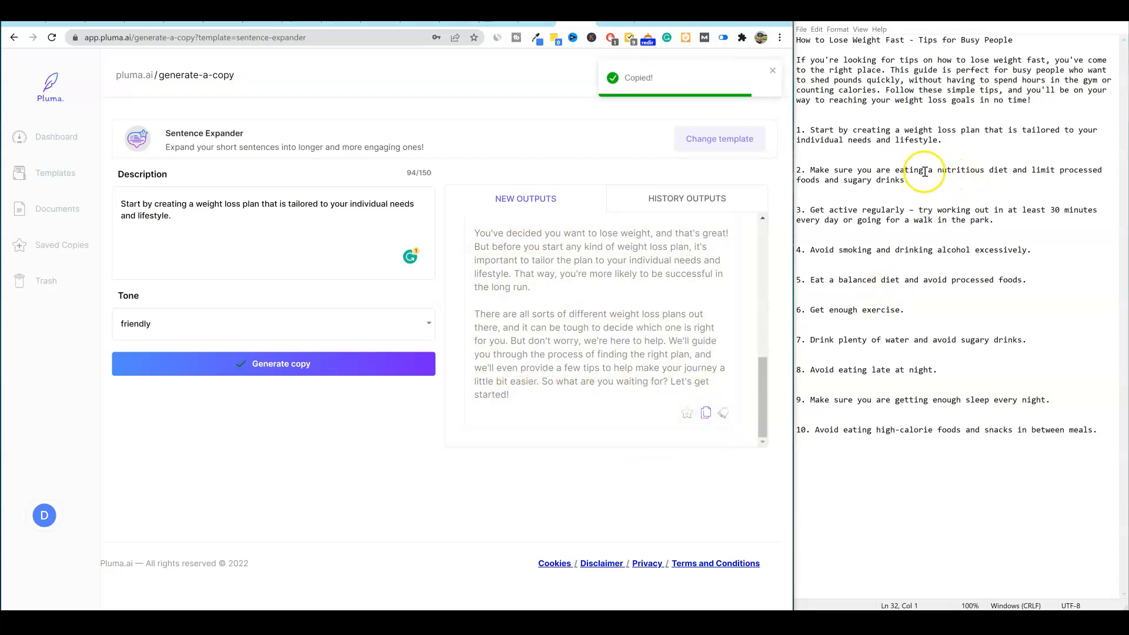
{"action": "left_click", "coordinate": [954, 145]}
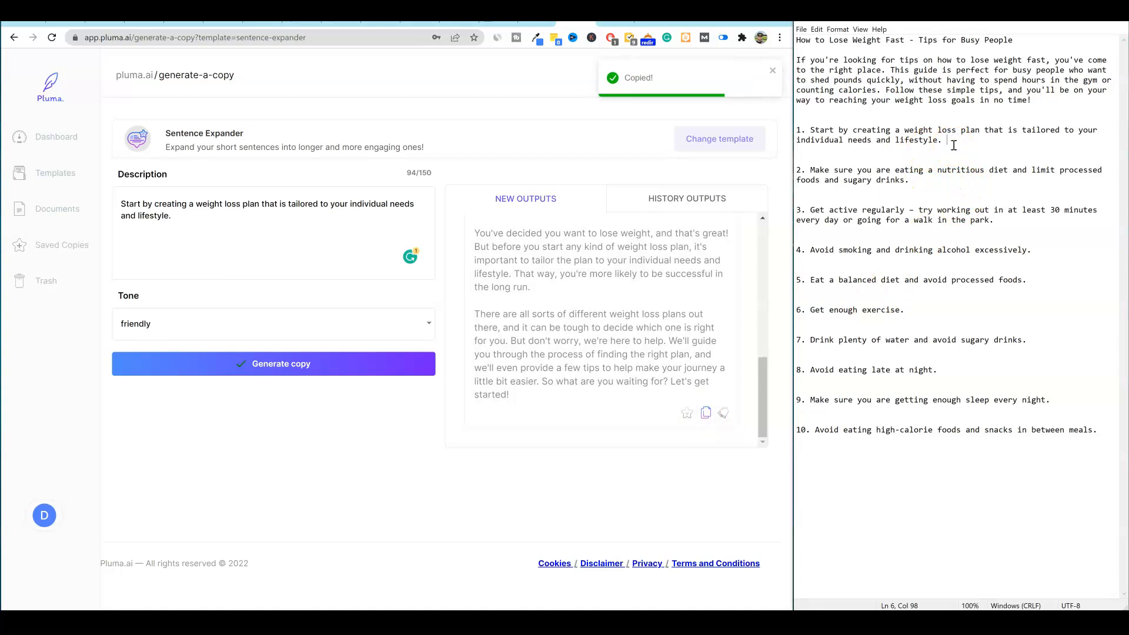
{"action": "key", "text": "ctrl+v"}
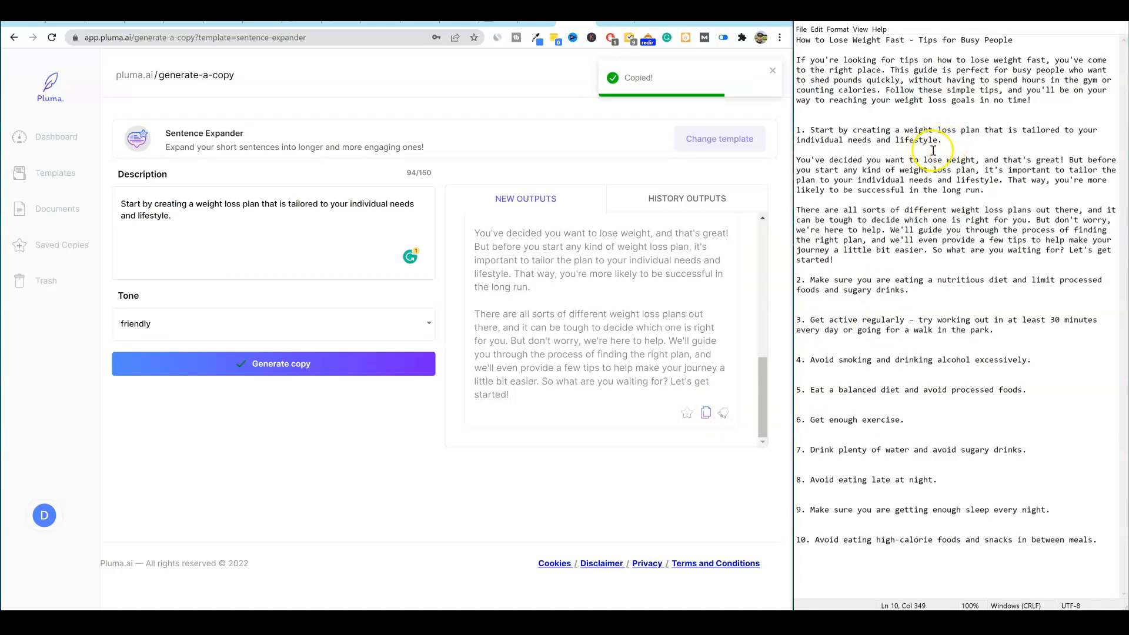
- Generate expanded versions of "Make sure you are eating a nutritious diet and limit processed foods and sugary drinks." from the second tip
{"action": "left_click_drag", "start_coordinate": [913, 290], "coordinate": [820, 283]}
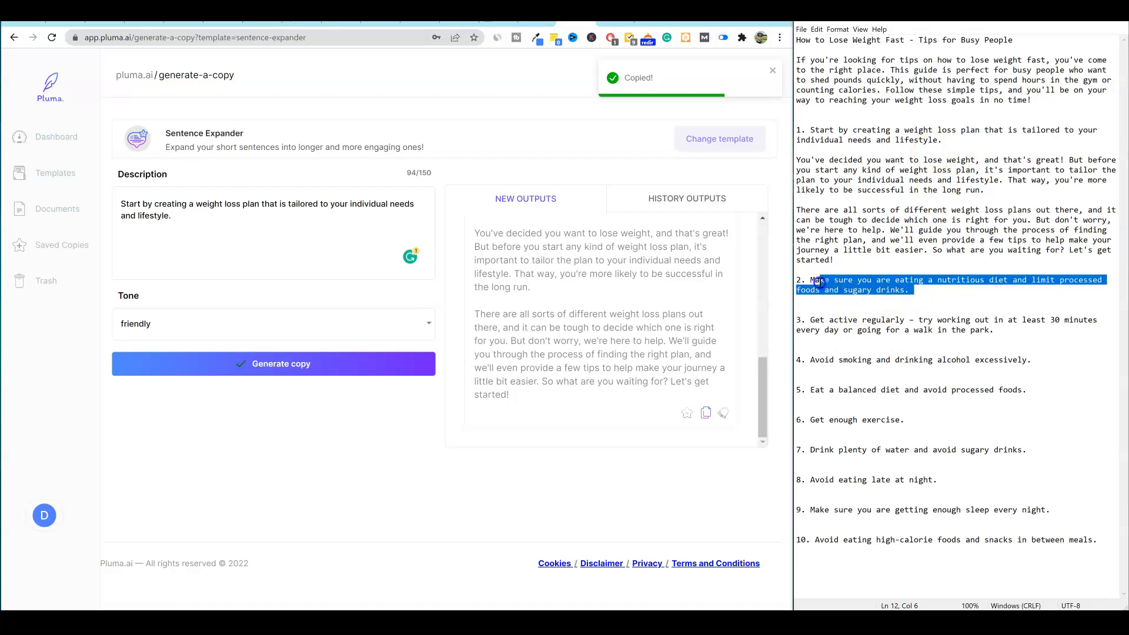
{"action": "left_click_drag", "start_coordinate": [174, 217], "coordinate": [112, 191]}
{"action": "key", "text": "ctrl+v"}
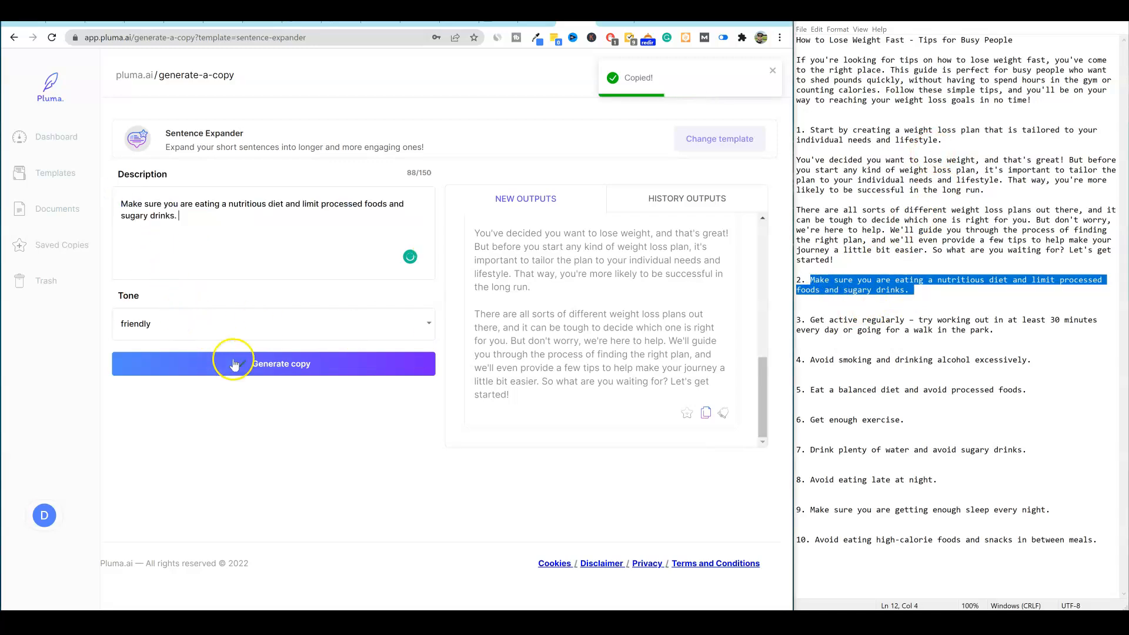
{"action": "left_click", "coordinate": [283, 364]}
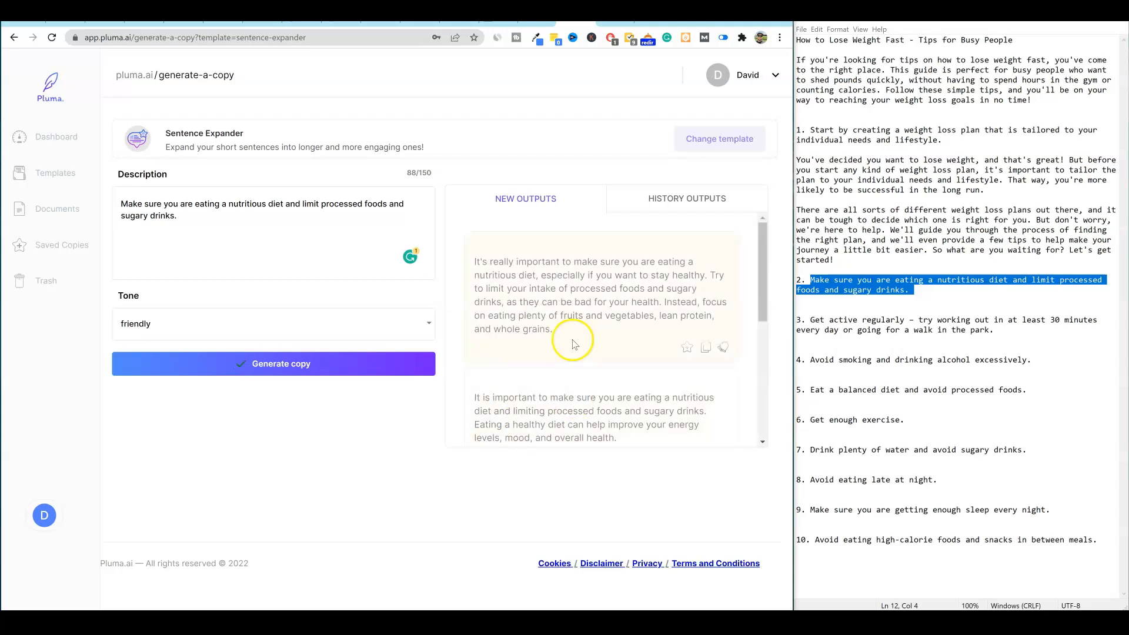
- Review the expanded versions of the second tip and paste the first output beneath that tip in the Notepad draft
{"action": "scroll", "coordinate": [605, 300], "scroll_direction": "down", "scroll_amount": 5}
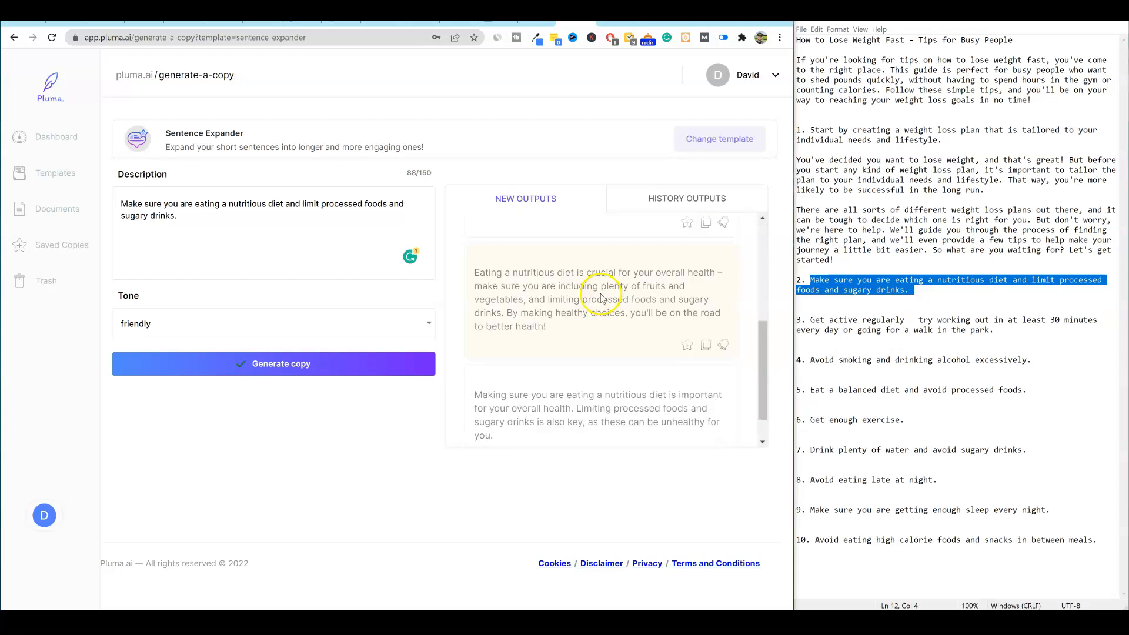
{"action": "scroll", "coordinate": [604, 310], "scroll_direction": "up", "scroll_amount": 5}
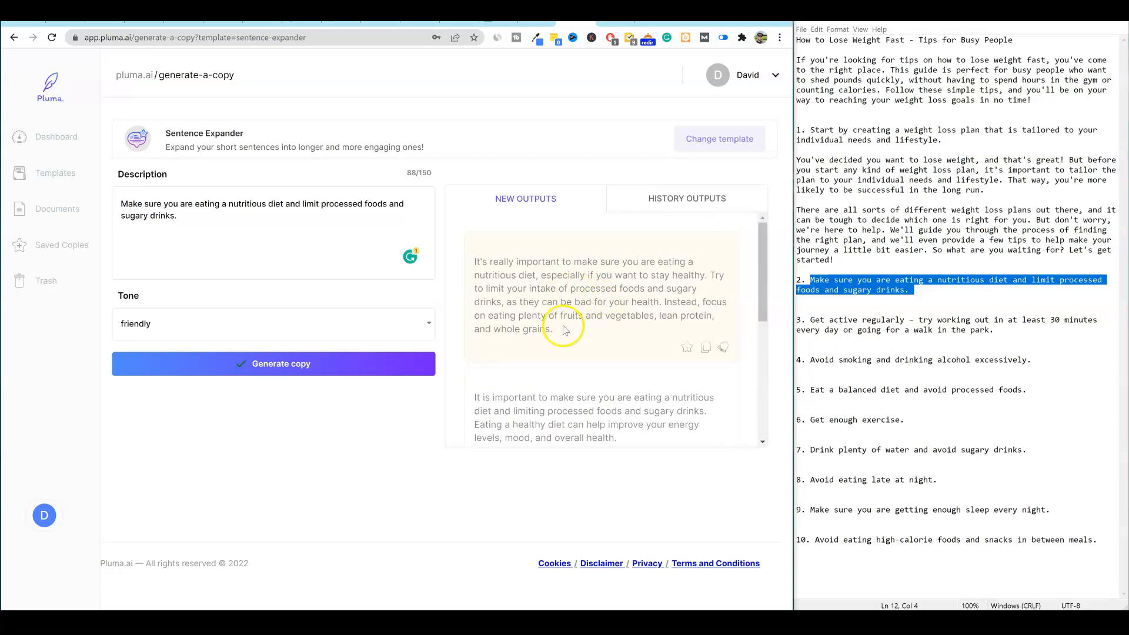
{"action": "left_click", "coordinate": [706, 347]}
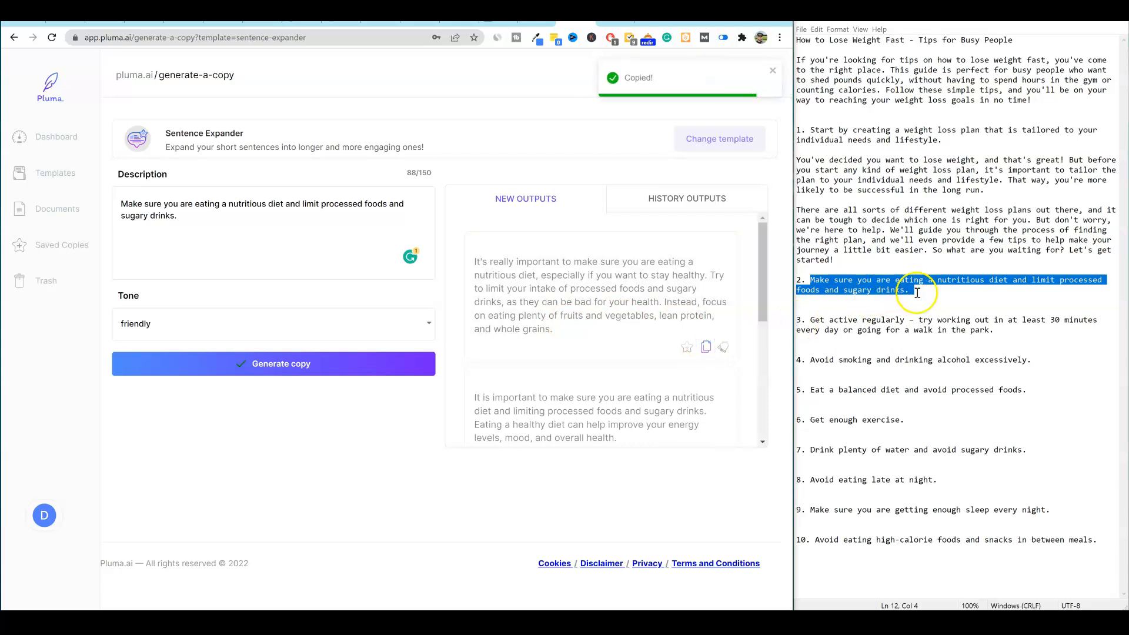
{"action": "left_click", "coordinate": [919, 292]}
{"action": "key", "text": "Return"}
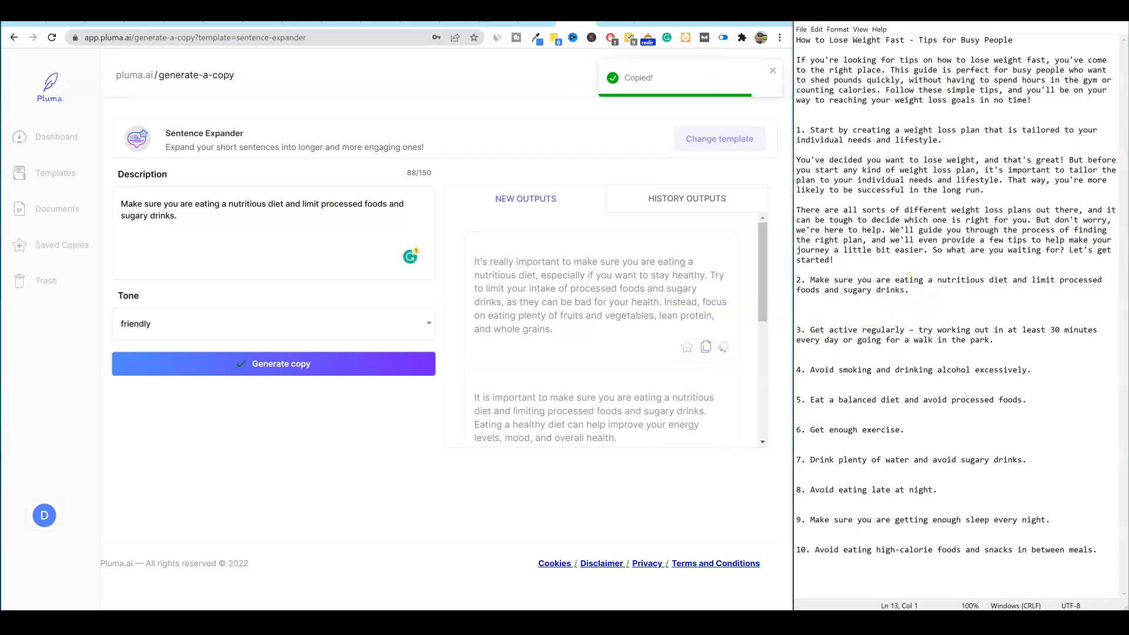
{"action": "key", "text": "ctrl+v"}
{"action": "left_click_drag", "start_coordinate": [1000, 390], "coordinate": [797, 382]}
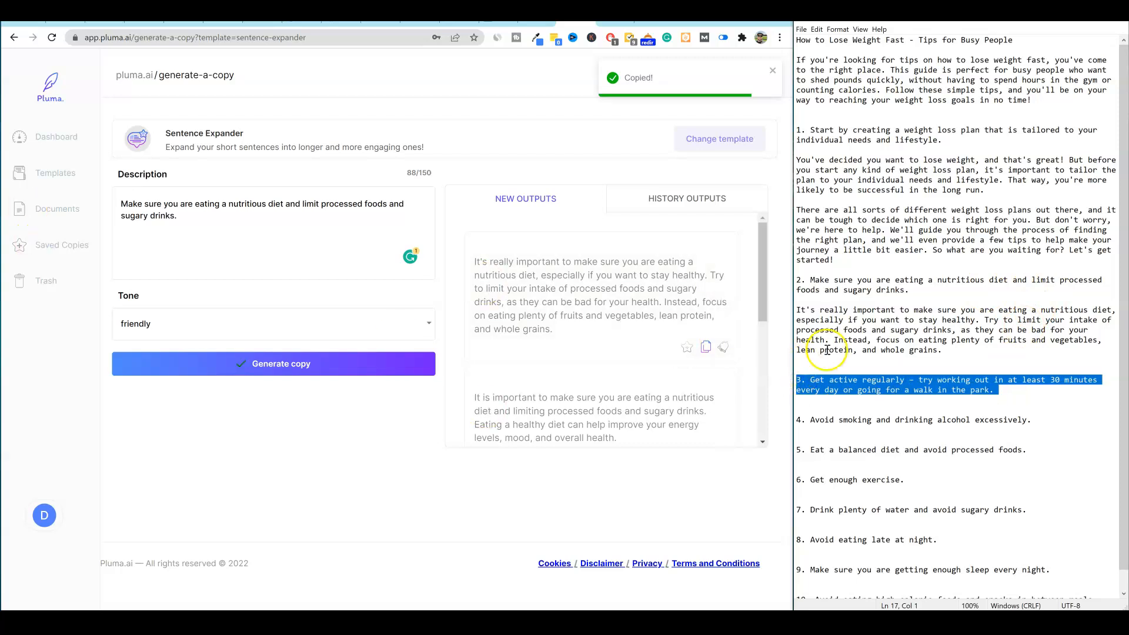
{"action": "left_click_drag", "start_coordinate": [797, 40], "coordinate": [1021, 568]}
{"action": "left_click", "coordinate": [944, 342]}
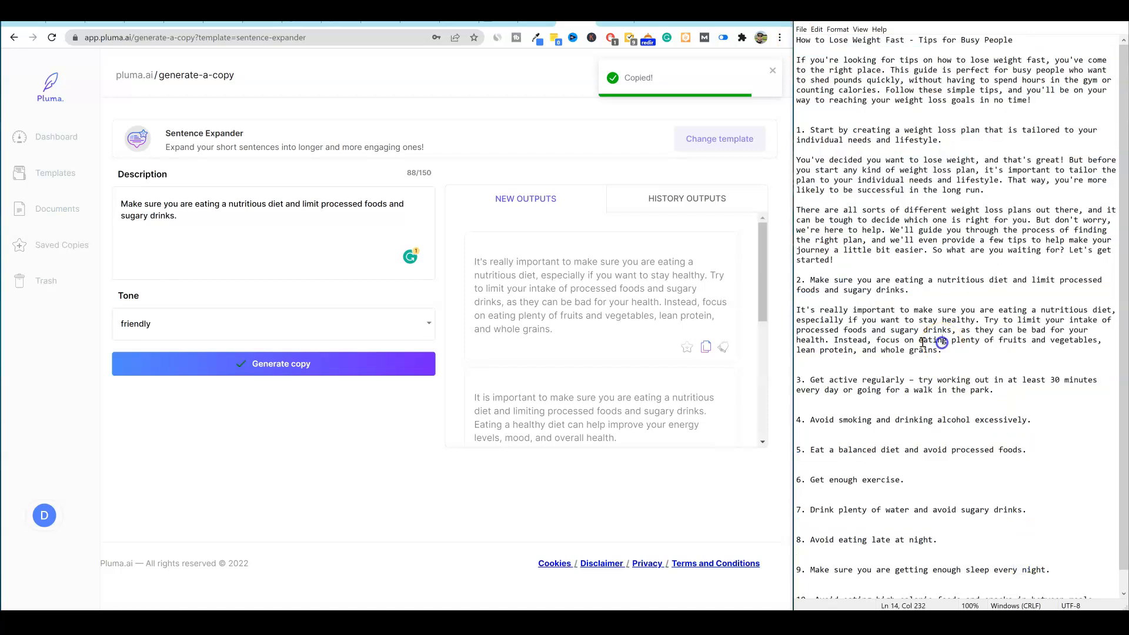
- Open the Value Proposition template and look over its tone choices and its new and history outputs
{"action": "left_click", "coordinate": [59, 172]}
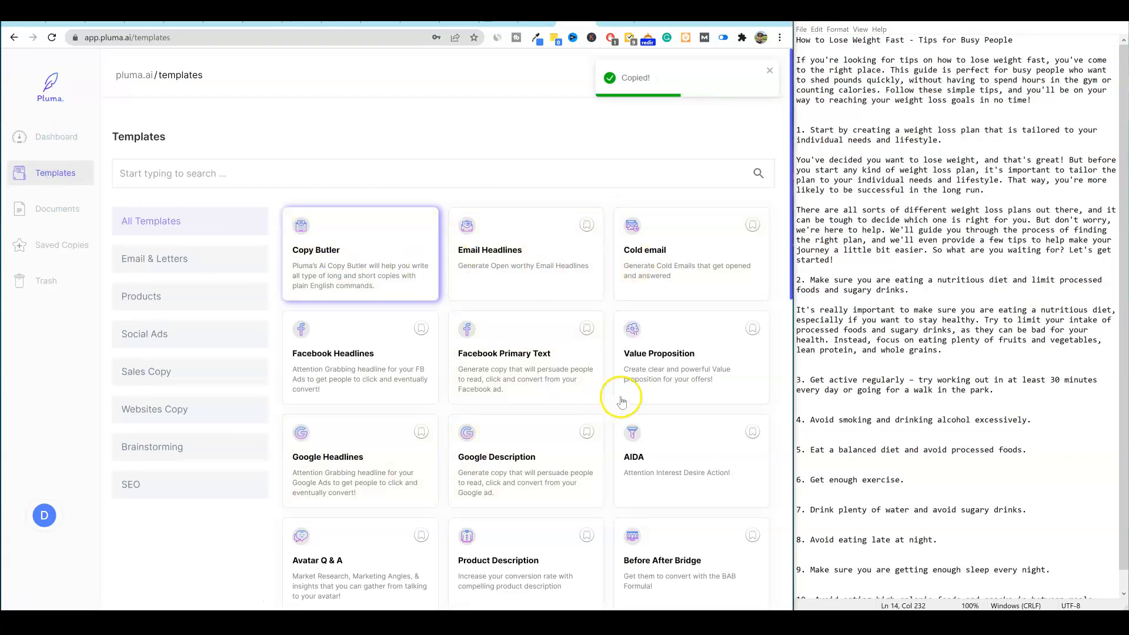
{"action": "left_click", "coordinate": [670, 350]}
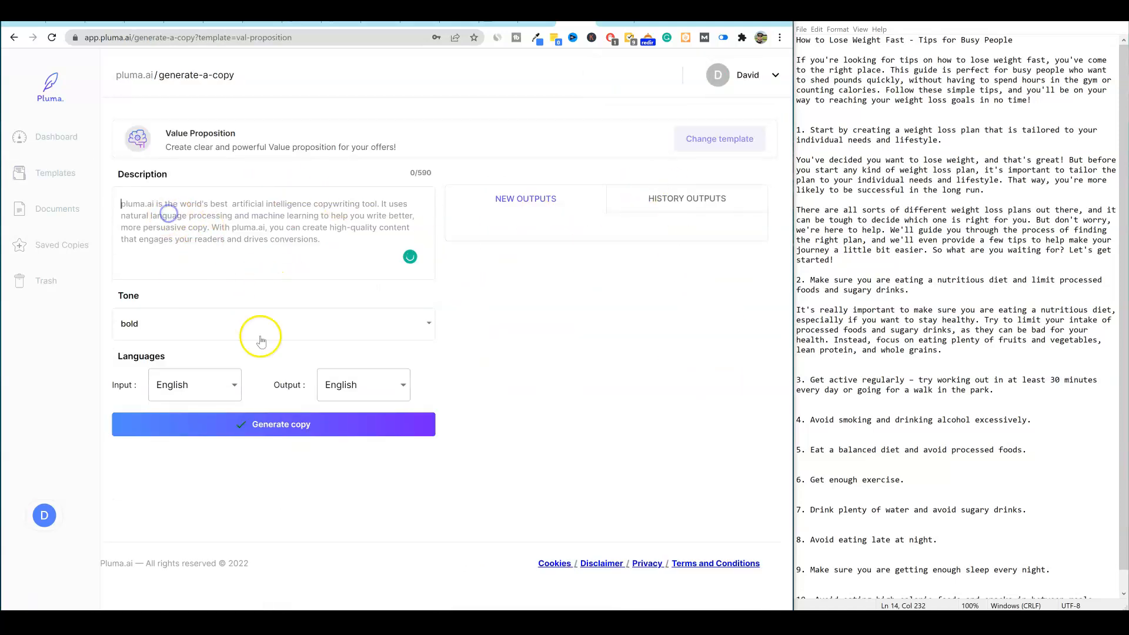
{"action": "left_click", "coordinate": [164, 322]}
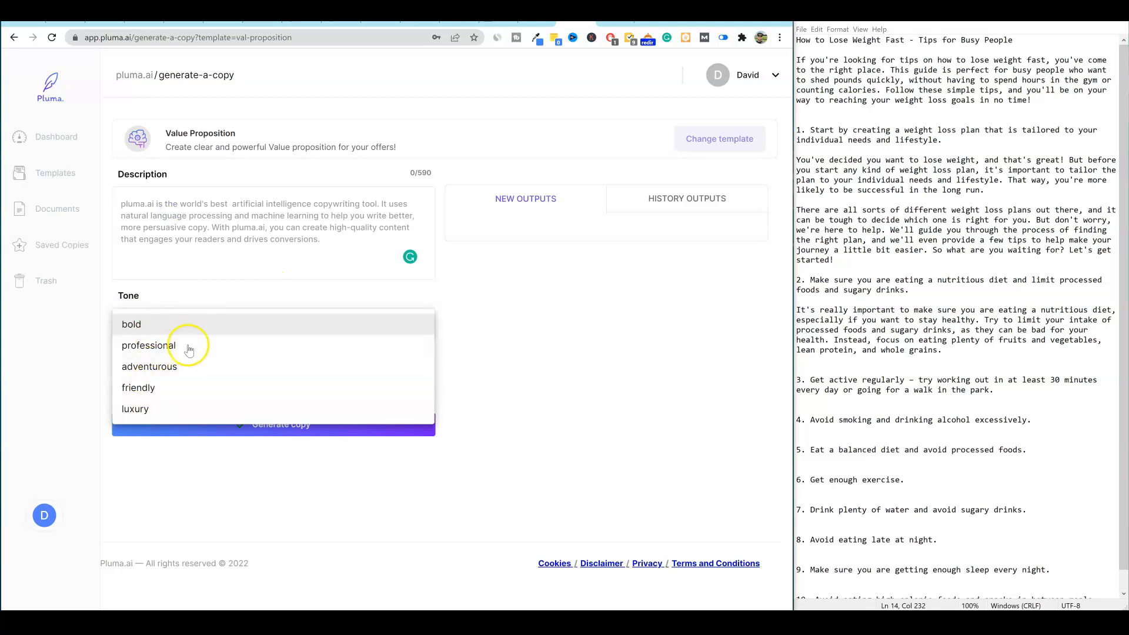
{"action": "left_click", "coordinate": [383, 323]}
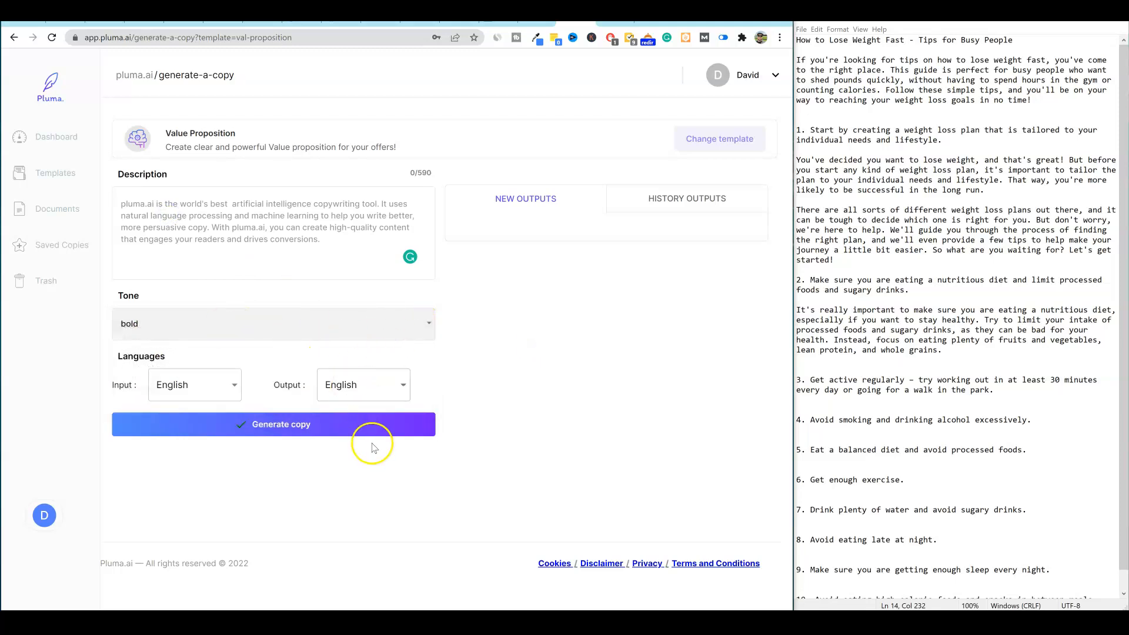
{"action": "left_click", "coordinate": [668, 202]}
{"action": "left_click", "coordinate": [525, 198]}
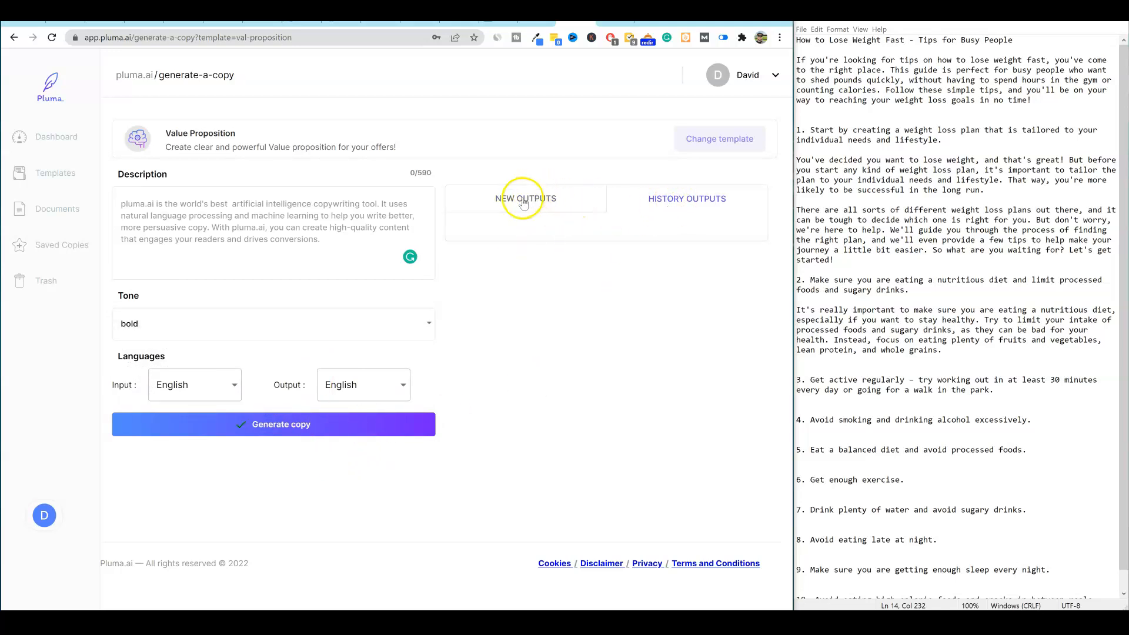
- Change the template from Value Proposition to AIDA without leaving the copy generator
{"action": "left_click", "coordinate": [687, 139]}
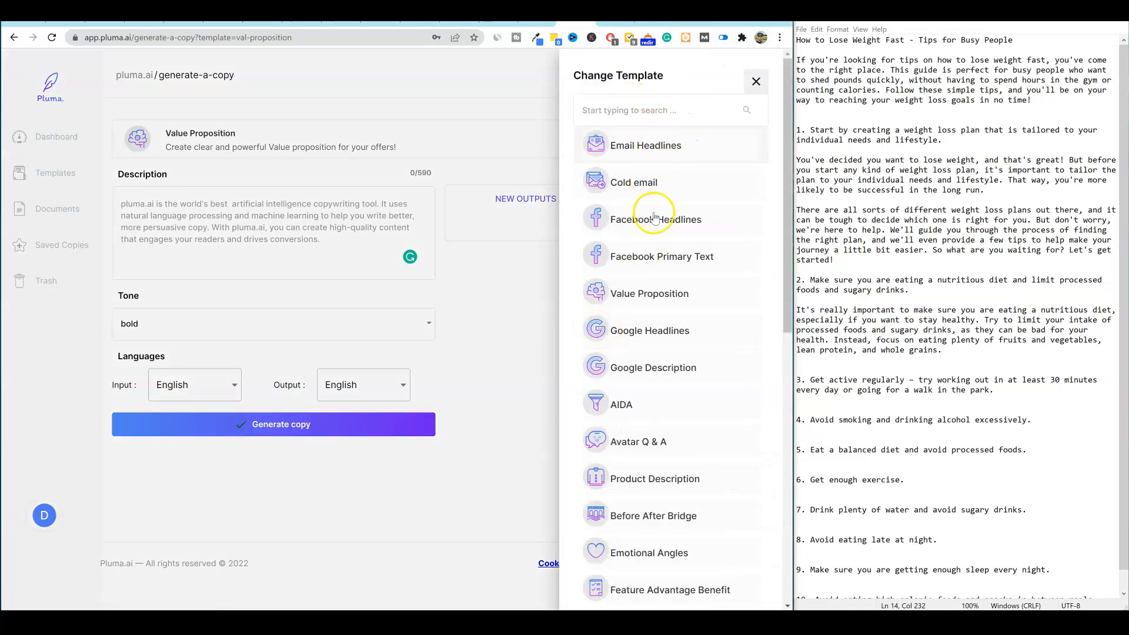
{"action": "left_click", "coordinate": [519, 283]}
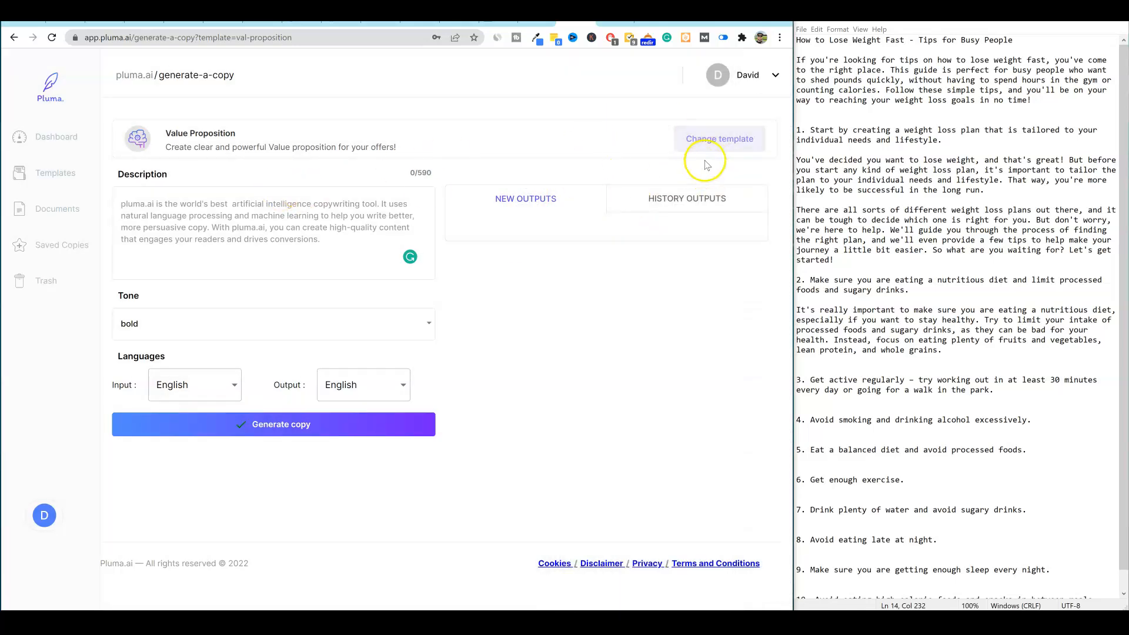
{"action": "left_click", "coordinate": [717, 140]}
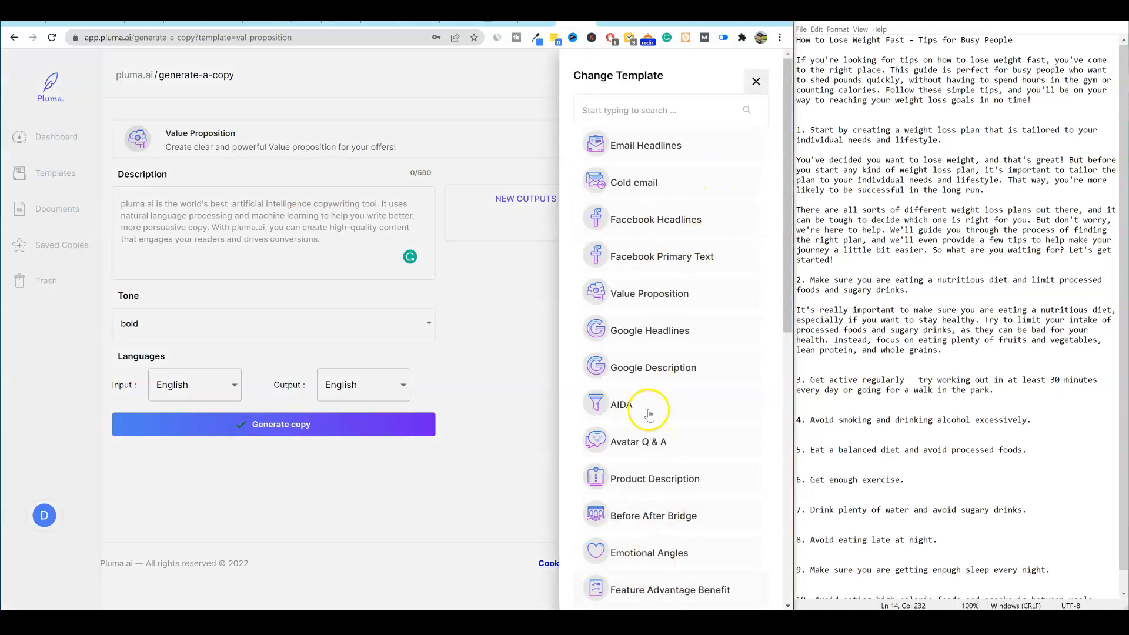
{"action": "left_click", "coordinate": [650, 412]}
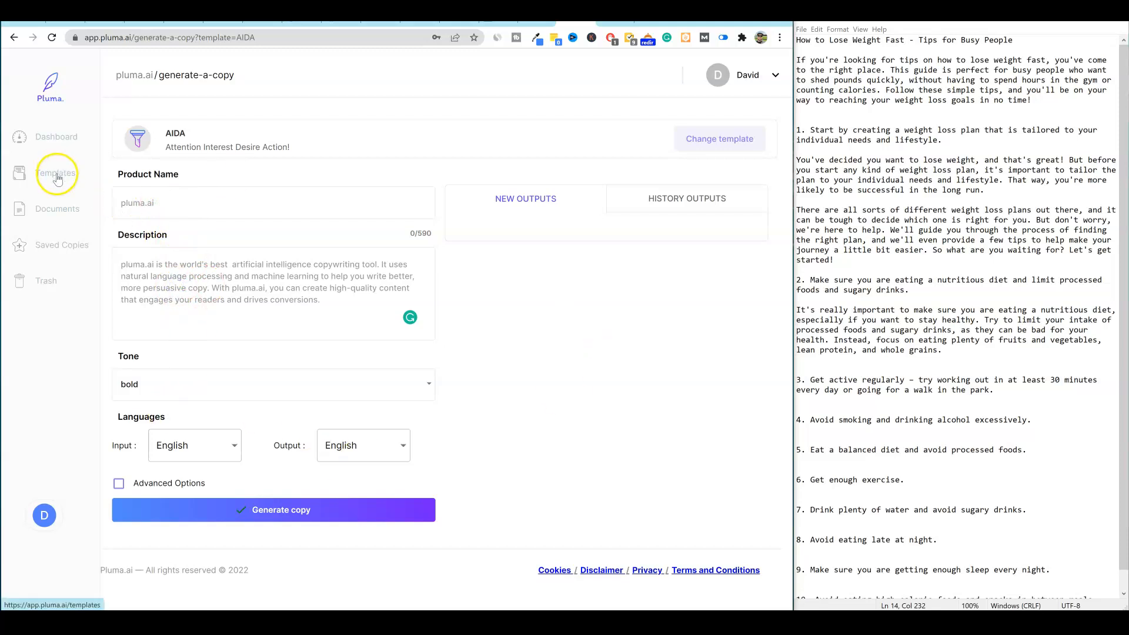
- View the documents history and the dashboard's favorite templates and recently saved copies
{"action": "left_click", "coordinate": [57, 209]}
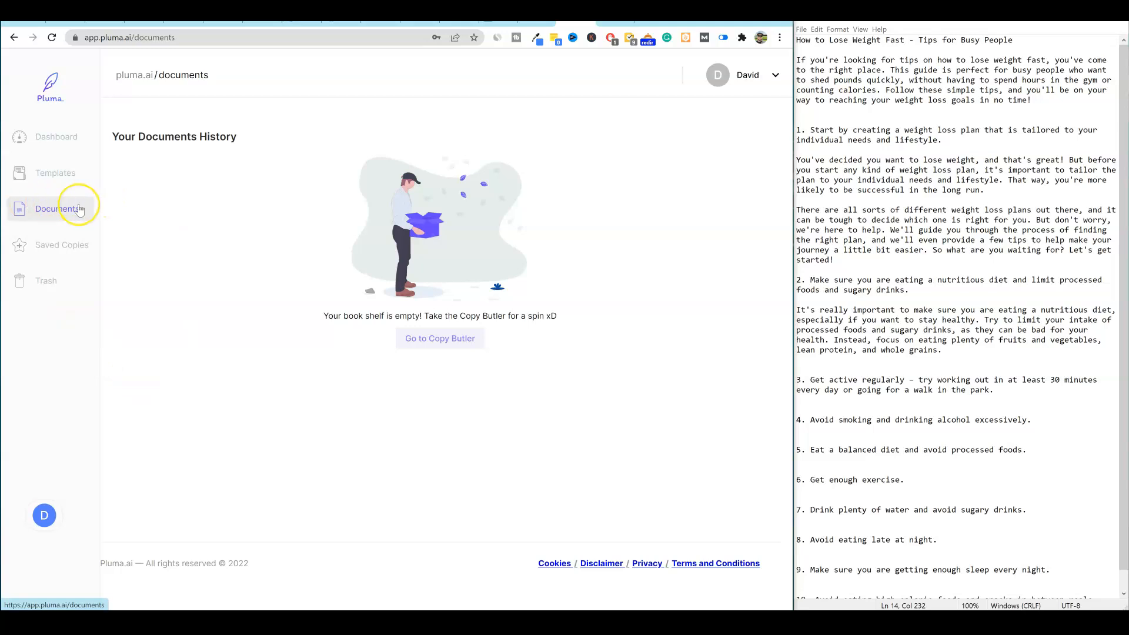
{"action": "left_click", "coordinate": [70, 136]}
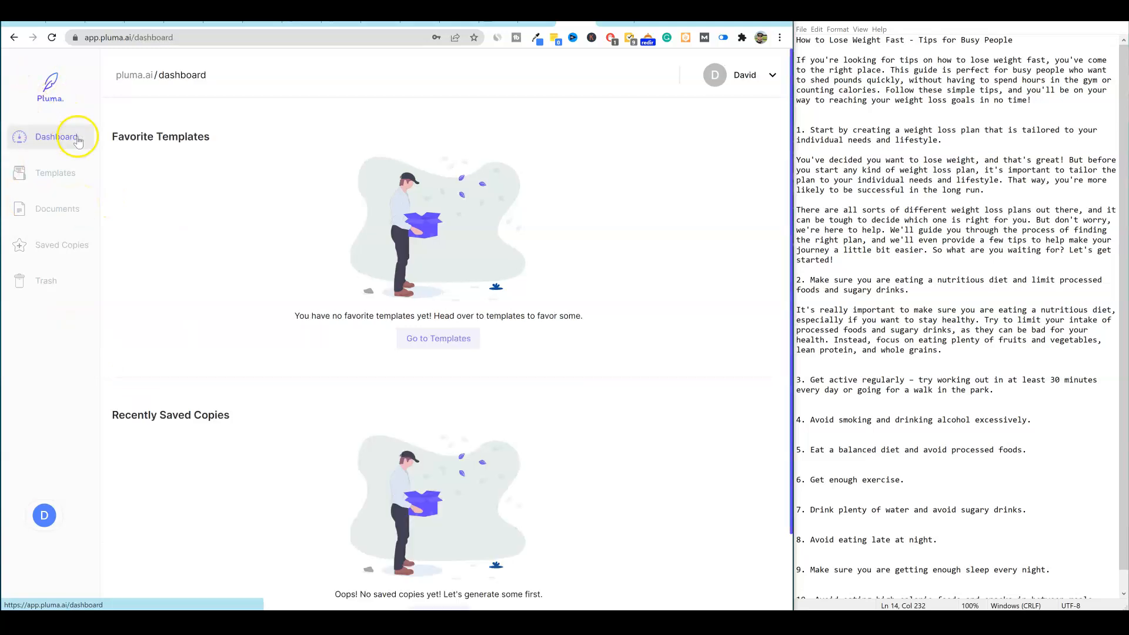
- Open the Copy Butler editor from the templates and maximize the browser window
{"action": "left_click", "coordinate": [70, 176]}
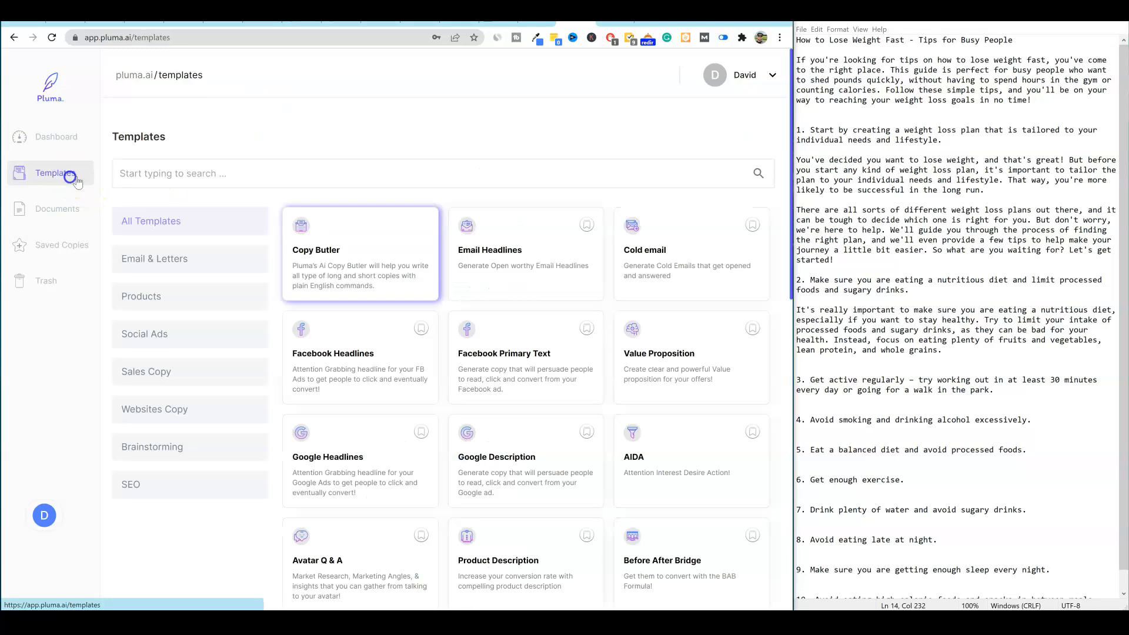
{"action": "left_click", "coordinate": [357, 262]}
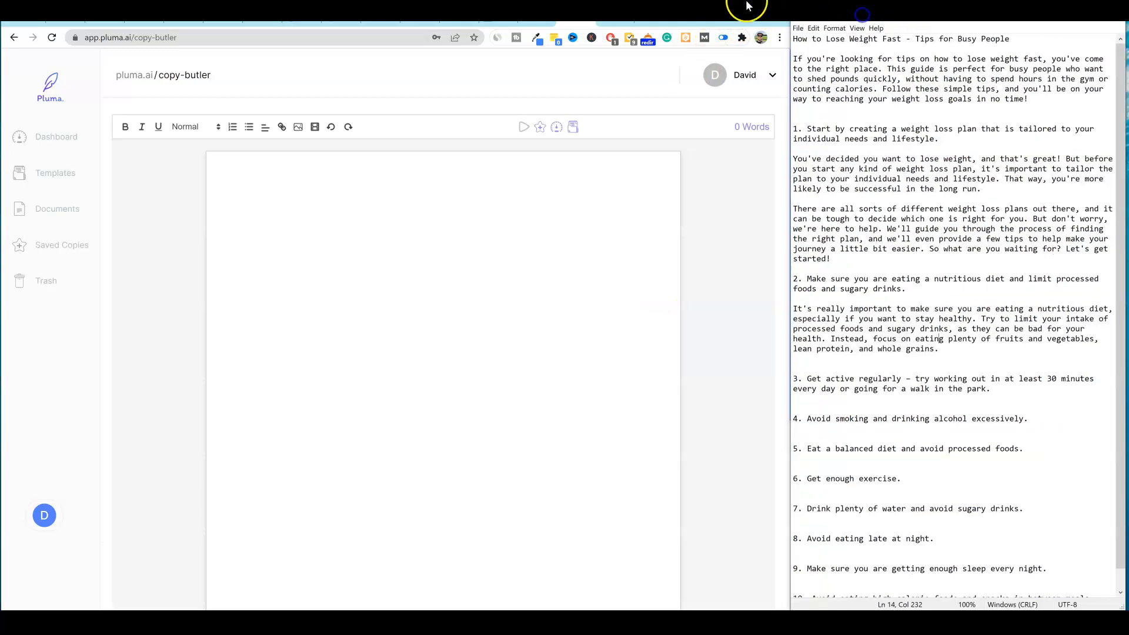
{"action": "double_click", "coordinate": [747, 6]}
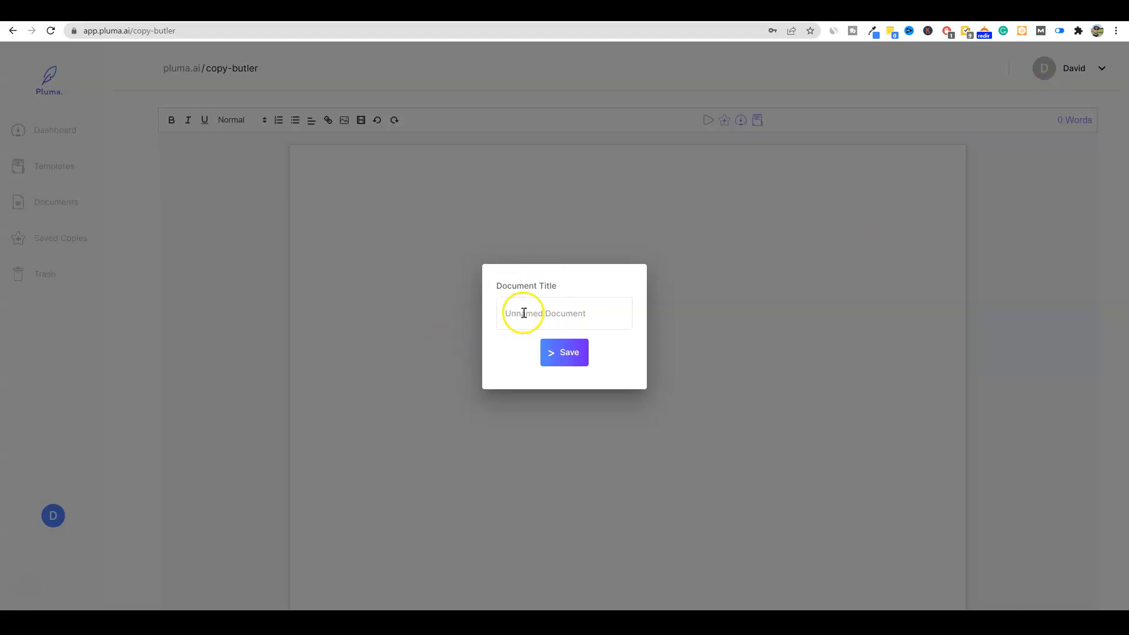
- Enter a title for the blank Copy Butler document and save it
{"action": "key", "text": "ctrl+v"}
{"action": "left_click", "coordinate": [559, 353]}
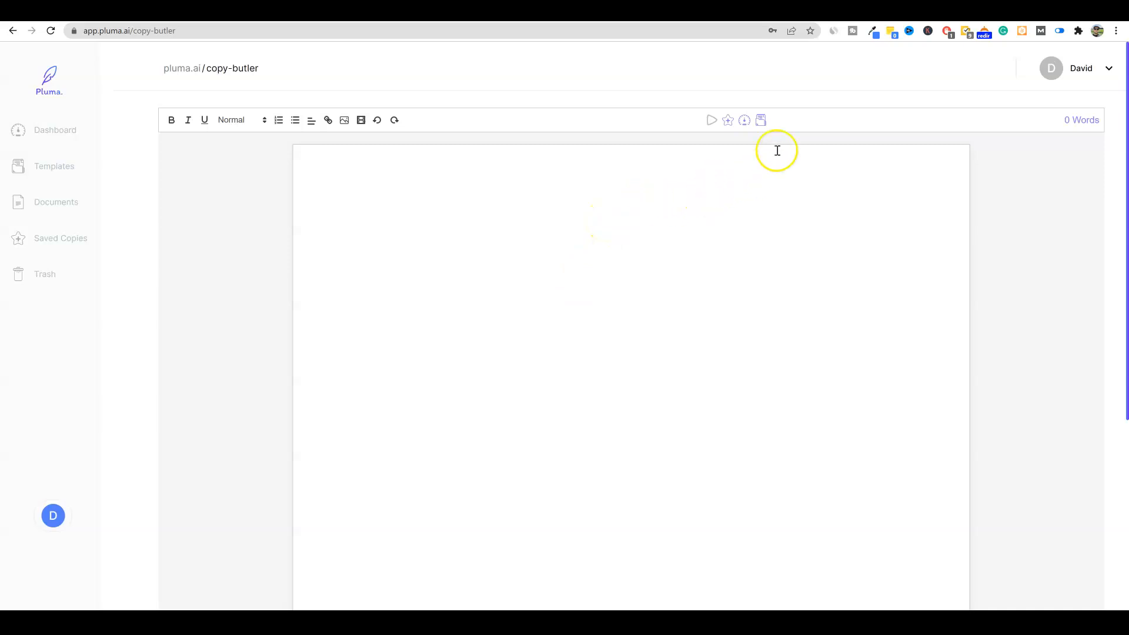
{"action": "left_click", "coordinate": [746, 121]}
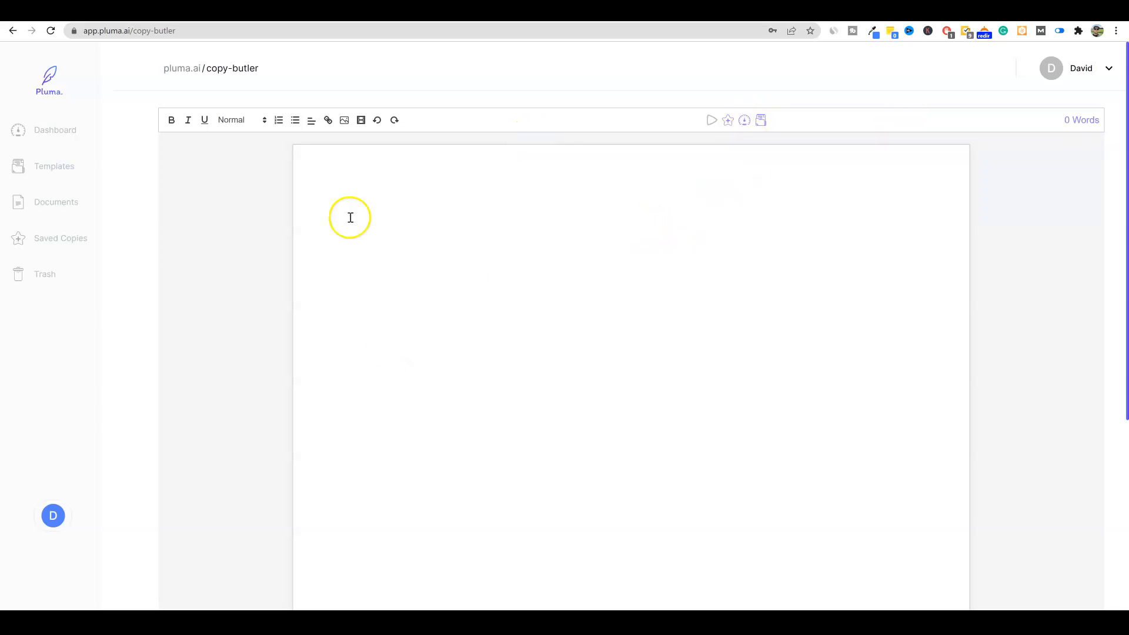
- Show the side tools in Copy Butler and examine the language settings, copy templates and SEO inputs
{"action": "left_click", "coordinate": [761, 120]}
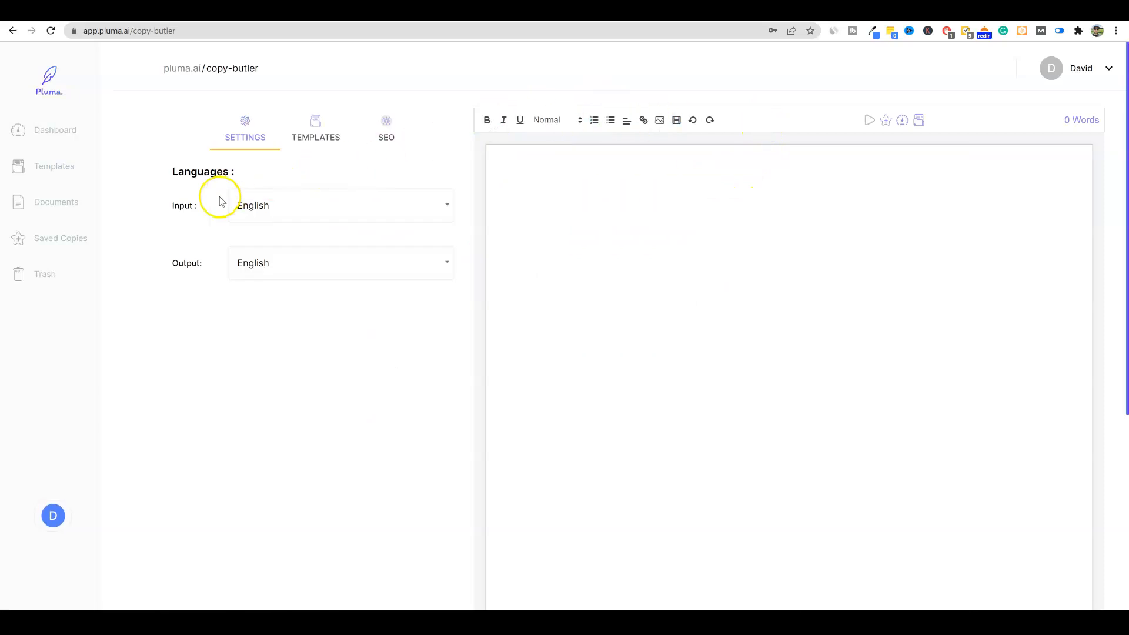
{"action": "left_click", "coordinate": [322, 139]}
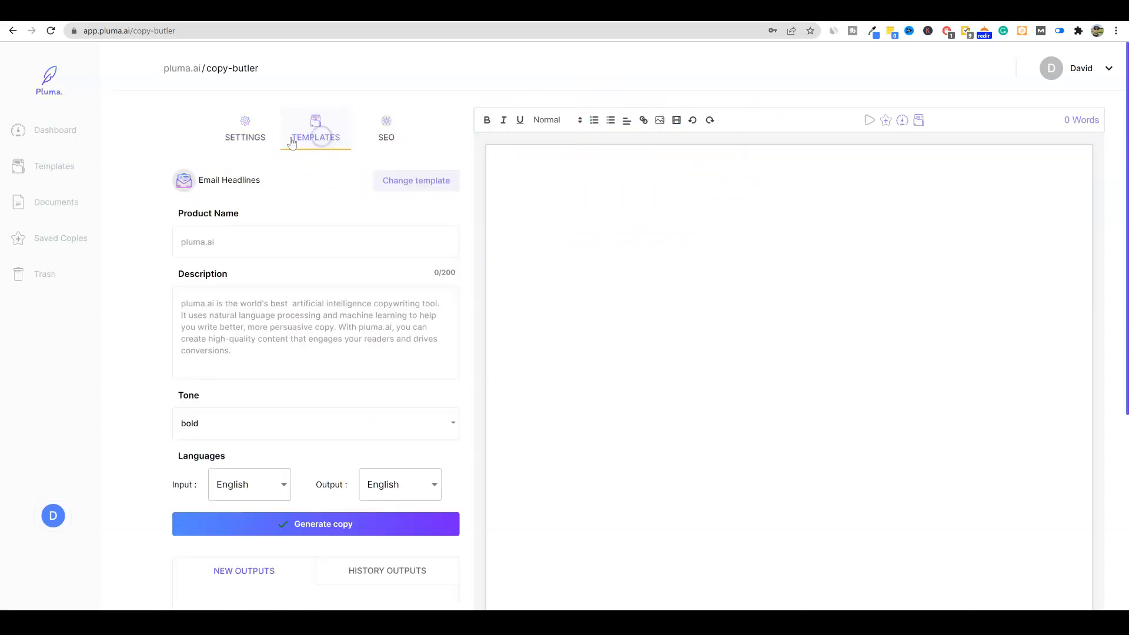
{"action": "left_click", "coordinate": [720, 236]}
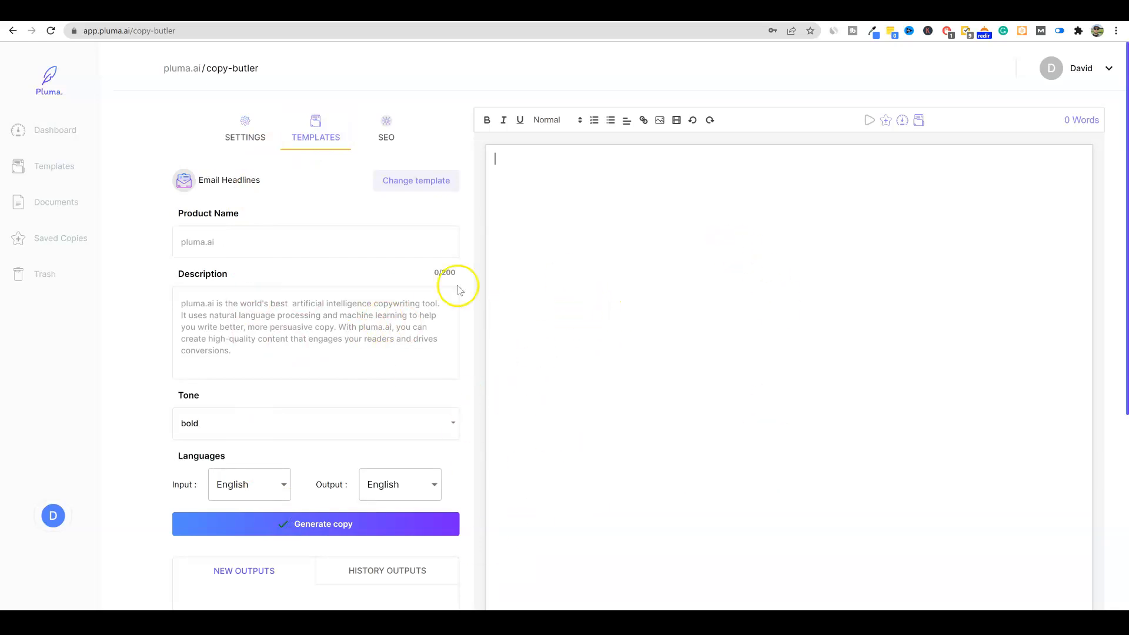
{"action": "left_click", "coordinate": [385, 139]}
{"action": "scroll", "coordinate": [362, 518], "scroll_direction": "down", "scroll_amount": 5}
{"action": "scroll", "coordinate": [365, 521], "scroll_direction": "up", "scroll_amount": 5}
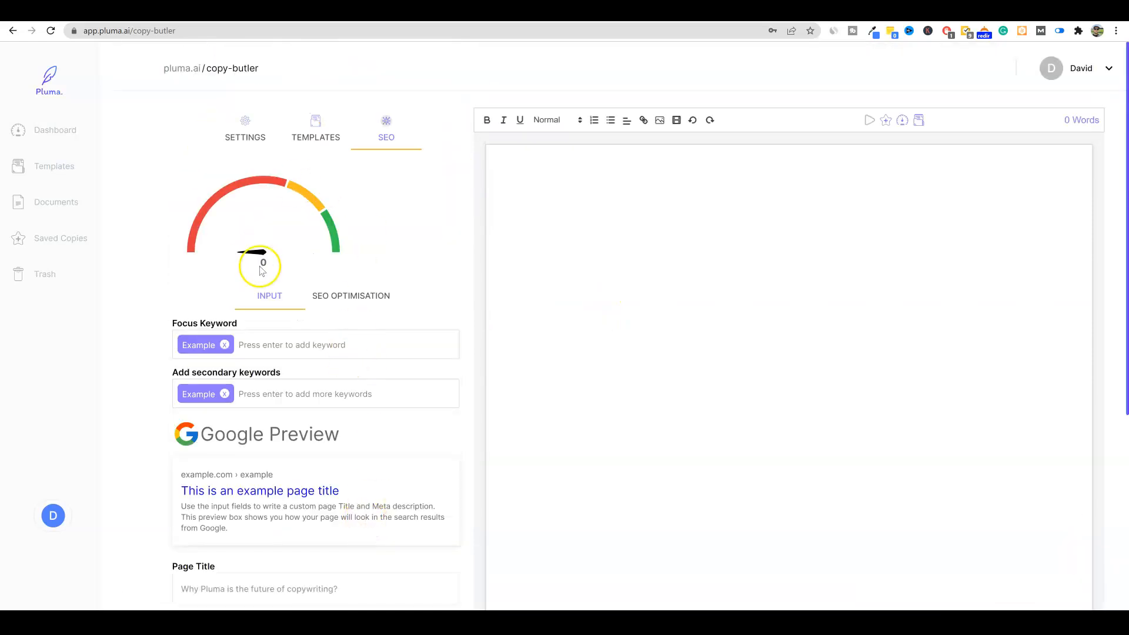
{"action": "left_click", "coordinate": [252, 143]}
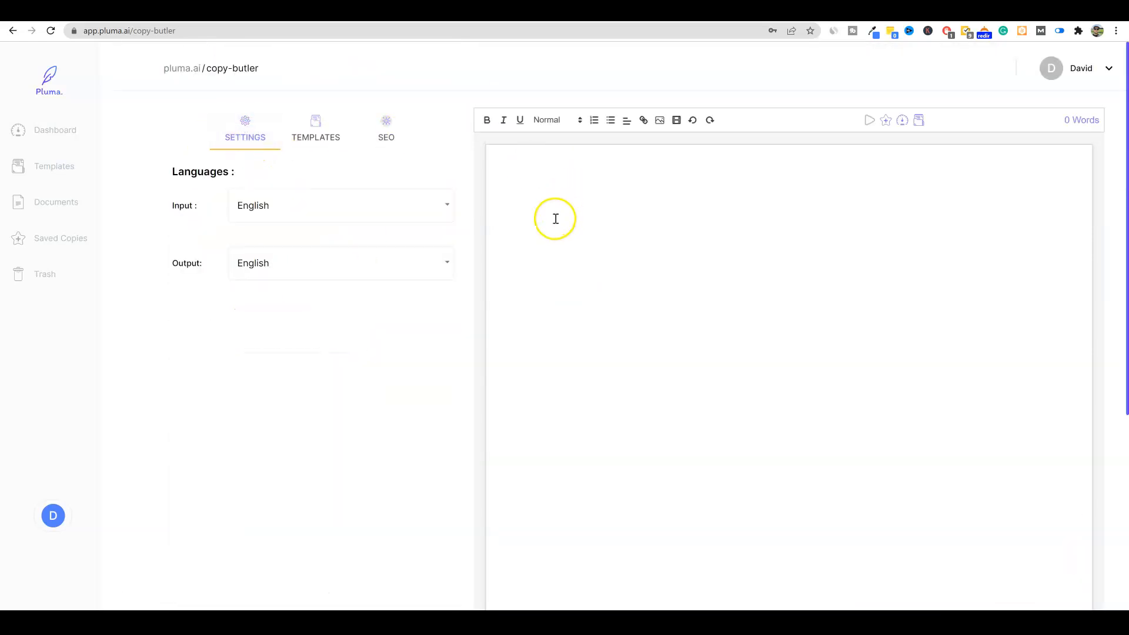
- Hide the side tools and generate a title from the prompt "write me a title for how to lose weight fast"
{"action": "left_click", "coordinate": [919, 120]}
{"action": "left_click", "coordinate": [445, 174]}
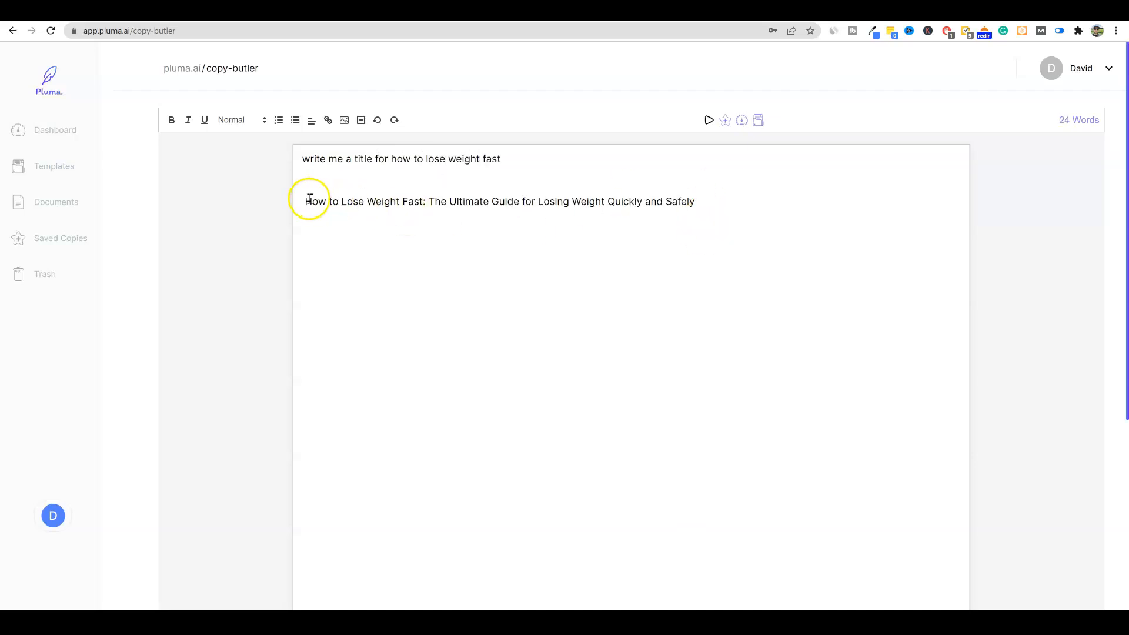
{"action": "left_click_drag", "start_coordinate": [306, 204], "coordinate": [652, 203]}
{"action": "left_click", "coordinate": [454, 239]}
{"action": "left_click_drag", "start_coordinate": [302, 159], "coordinate": [527, 161]}
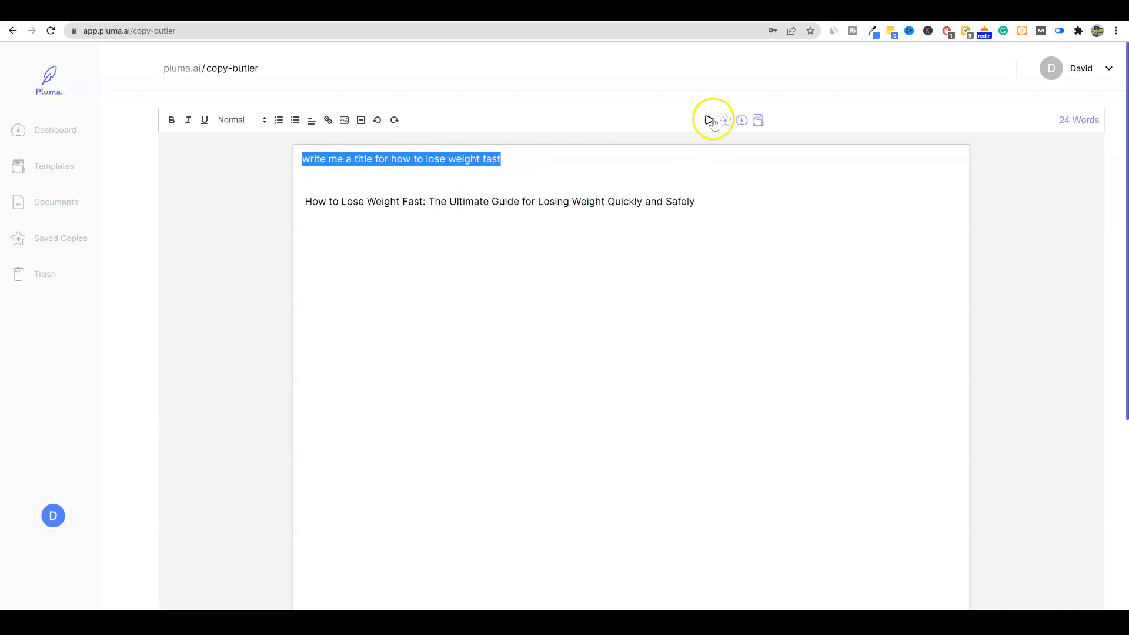
- Replace the prompt and generated title with the title "How to Lose Weight Fast - Tips for Busy People"
{"action": "left_click", "coordinate": [307, 203]}
{"action": "left_click_drag", "start_coordinate": [306, 203], "coordinate": [774, 202]}
{"action": "left_click", "coordinate": [676, 187]}
{"action": "left_click_drag", "start_coordinate": [697, 203], "coordinate": [268, 220]}
{"action": "left_click_drag", "start_coordinate": [705, 207], "coordinate": [277, 158]}
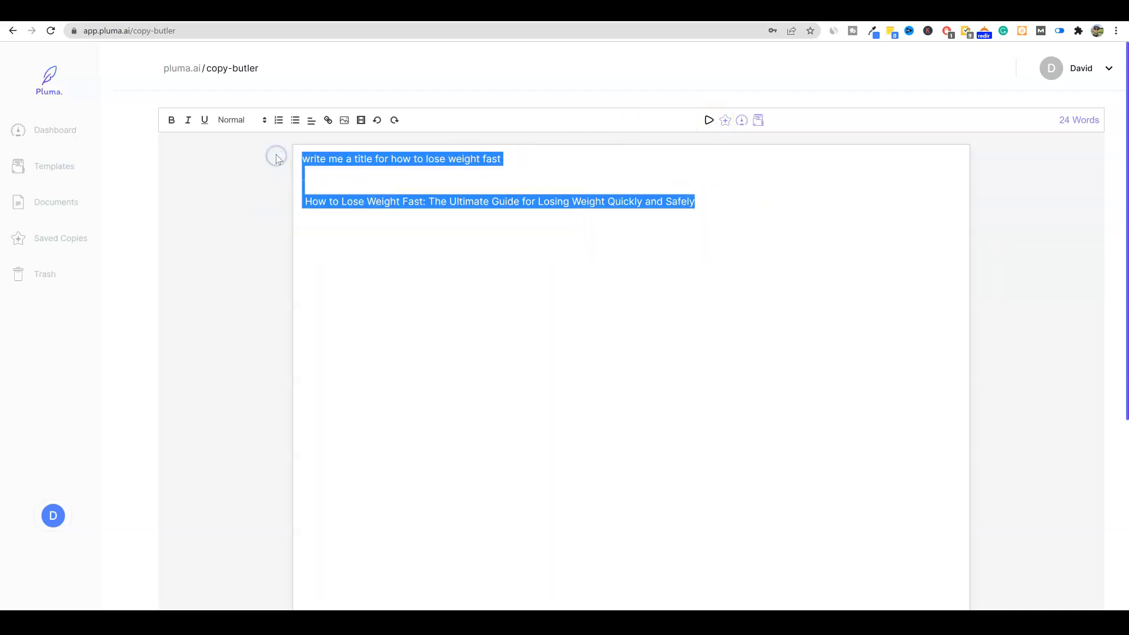
{"action": "key", "text": "BackSpace"}
{"action": "left_click", "coordinate": [400, 164]}
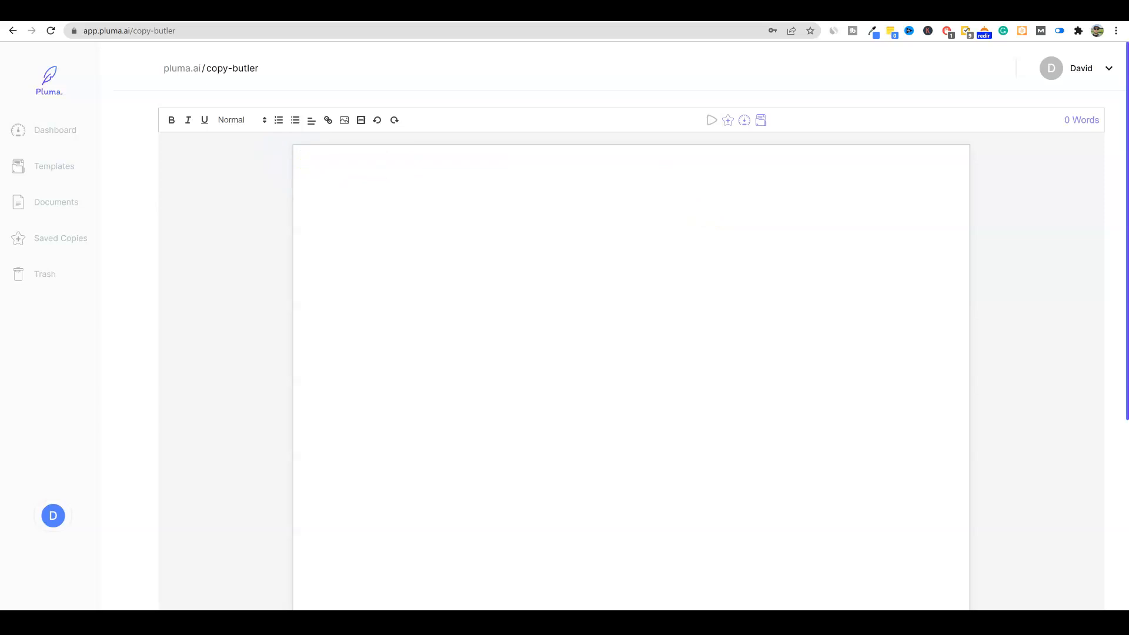
{"action": "left_click", "coordinate": [562, 161]}
{"action": "type", "text": "How to Lose Weight Fast - Tips for Busy People"}
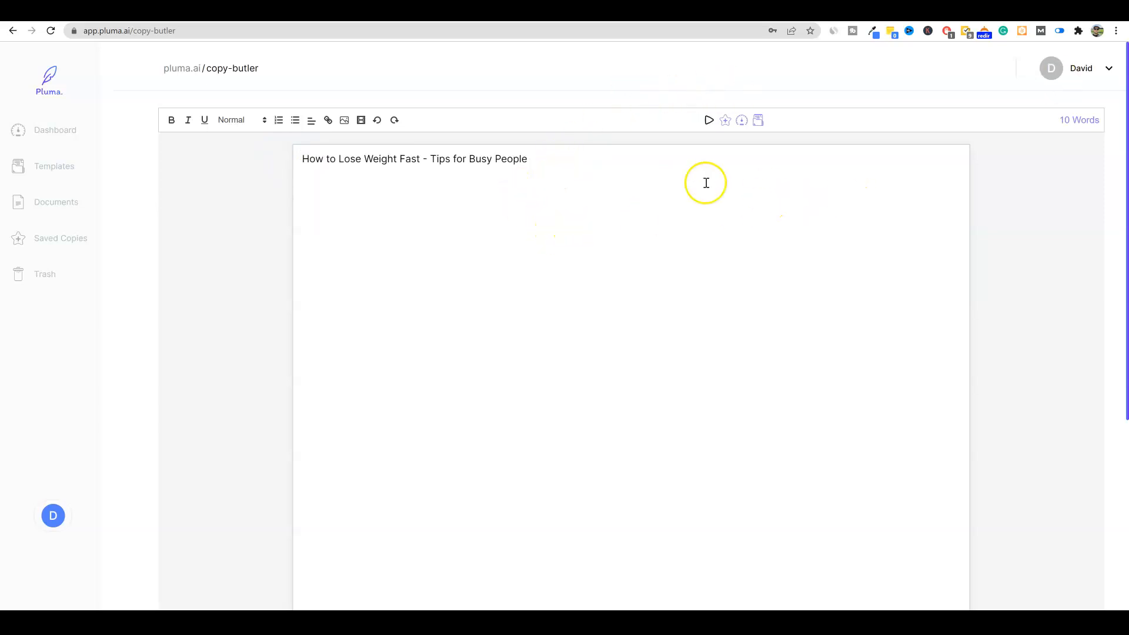
{"action": "key", "text": "Return"}
- View the Email Headlines template in the side tools and generate an outline from "write a blog outline based on the above title"
{"action": "left_click", "coordinate": [757, 120]}
{"action": "left_click", "coordinate": [305, 129]}
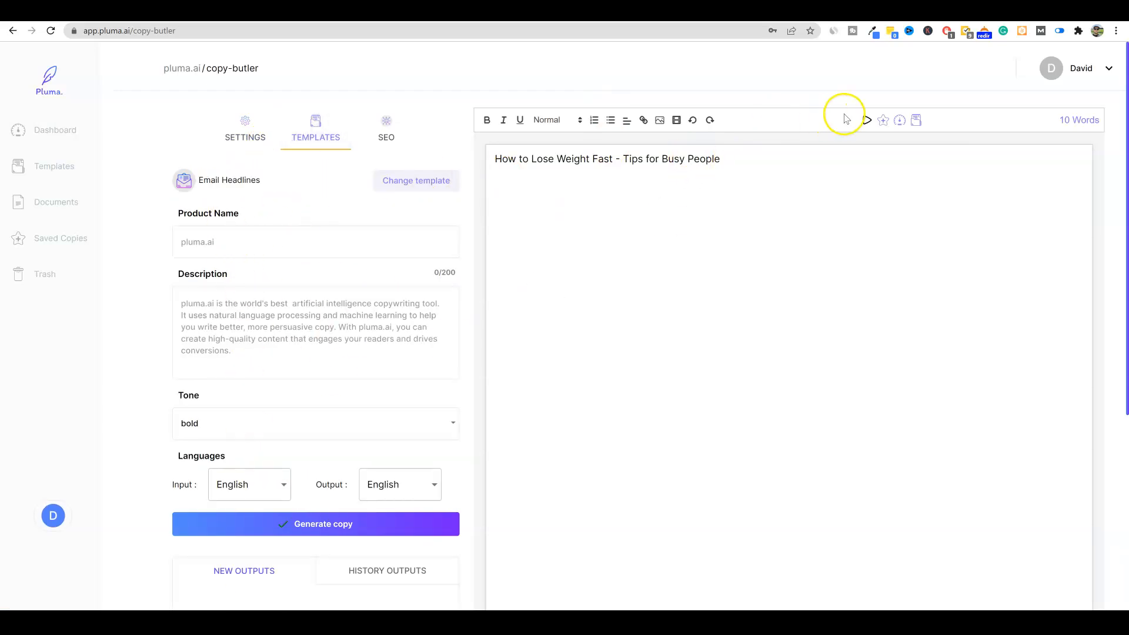
{"action": "left_click", "coordinate": [917, 120]}
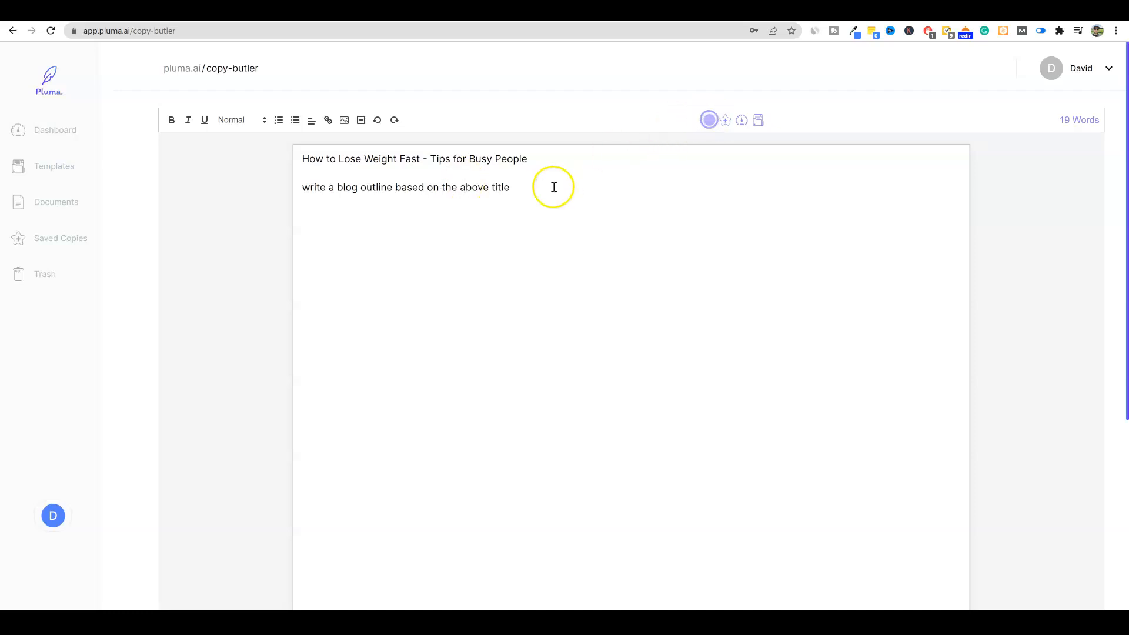
{"action": "left_click_drag", "start_coordinate": [474, 272], "coordinate": [300, 216]}
{"action": "left_click", "coordinate": [365, 229]}
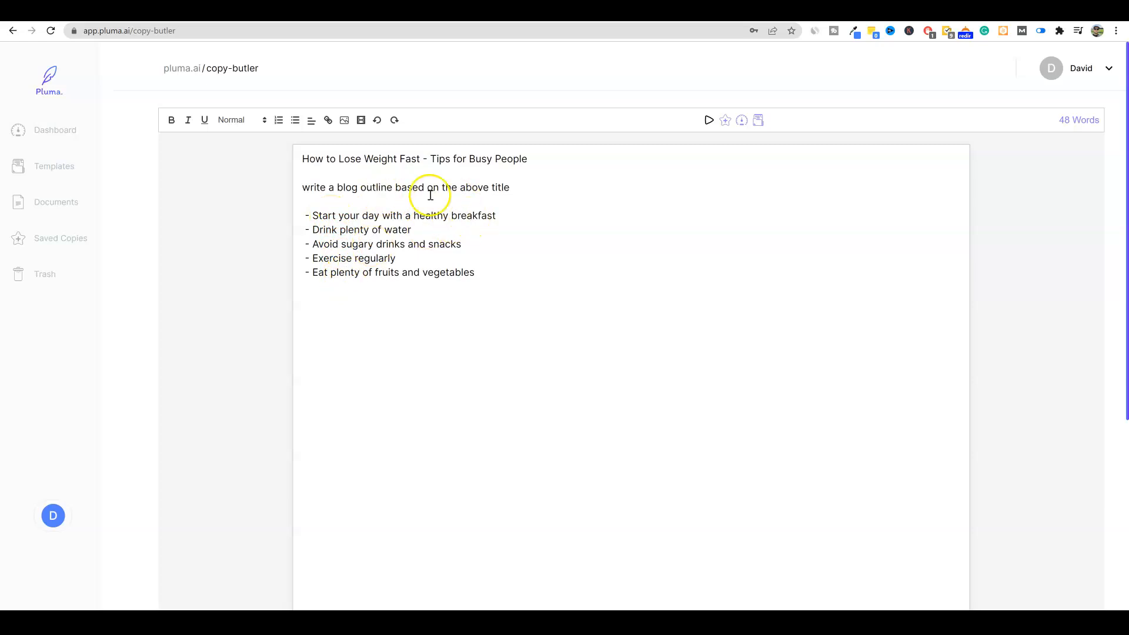
- Below the first outline item, enter "write a paragraph for how to Start your day with a healthy breakfast" and generate the text
{"action": "left_click", "coordinate": [500, 215]}
{"action": "key", "text": "Return"}
{"action": "left_click", "coordinate": [337, 229]}
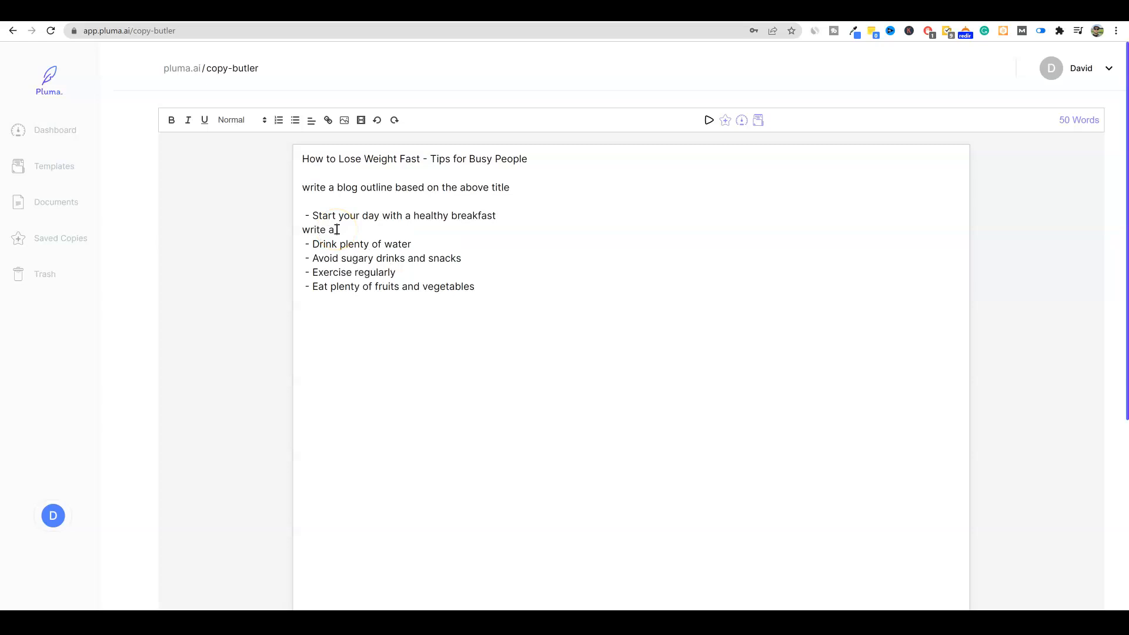
{"action": "type", "text": "aph fo"}
{"action": "type", "text": "Start your day with a healthy breakfast"}
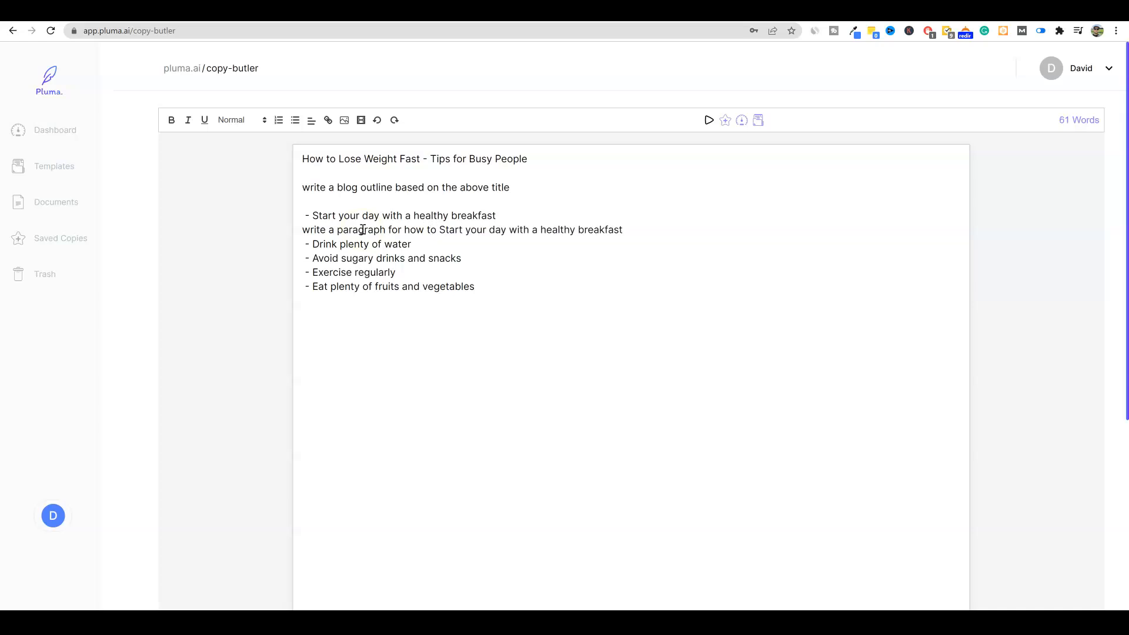
{"action": "key", "text": "Return"}
{"action": "key", "text": "Return"}
{"action": "left_click", "coordinate": [639, 229]}
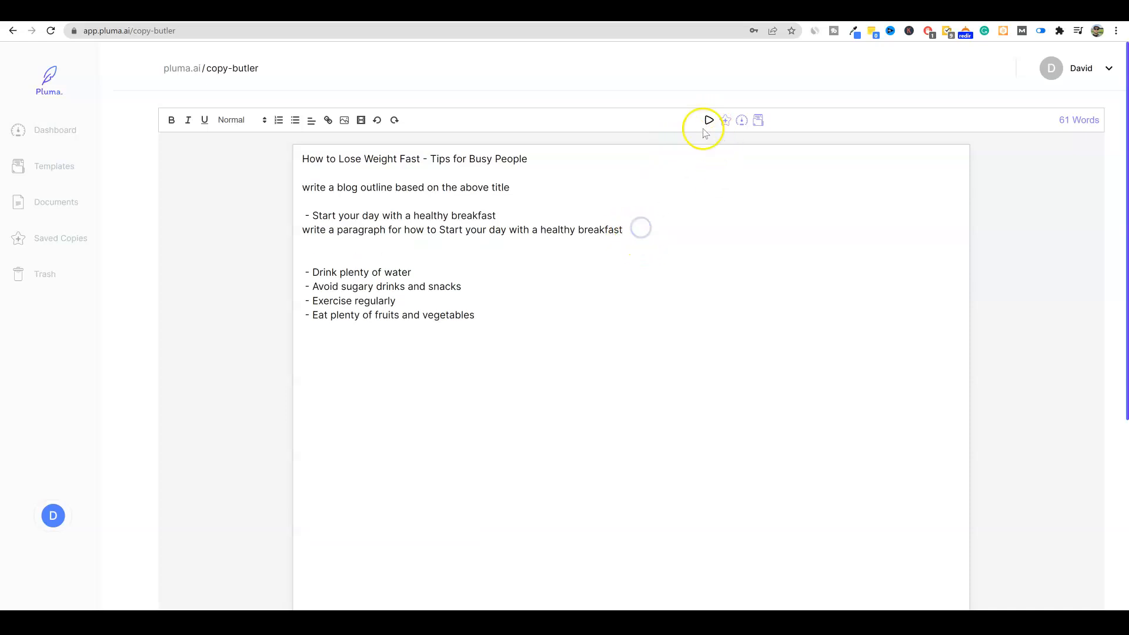
{"action": "left_click", "coordinate": [708, 119]}
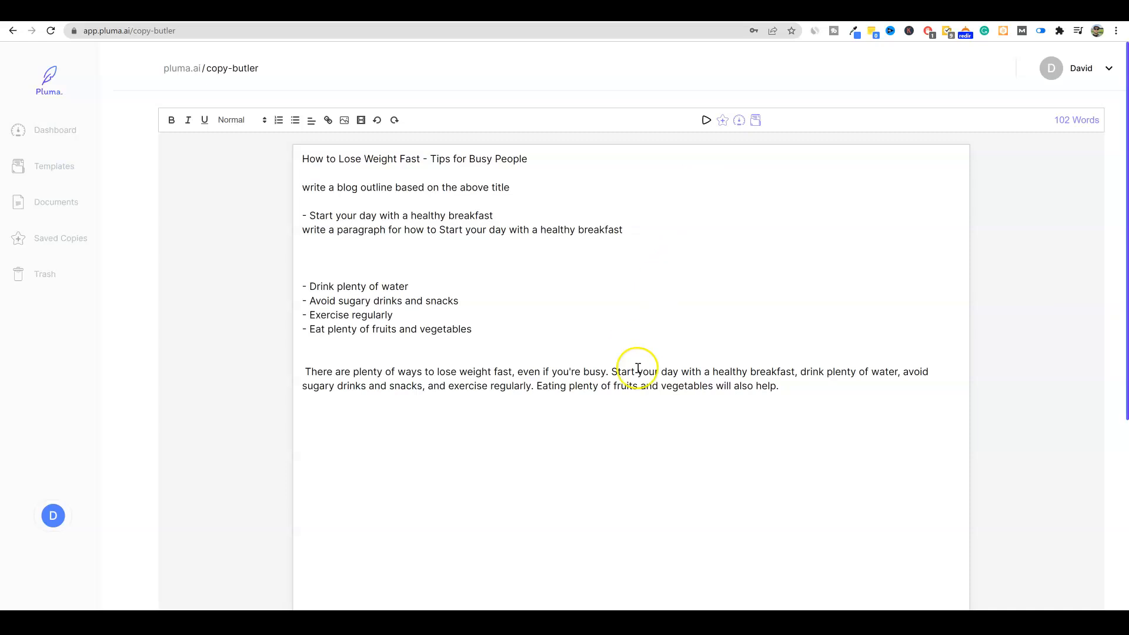
- Generate another paragraph at the end of the document and highlight it for reading
{"action": "left_click", "coordinate": [782, 386]}
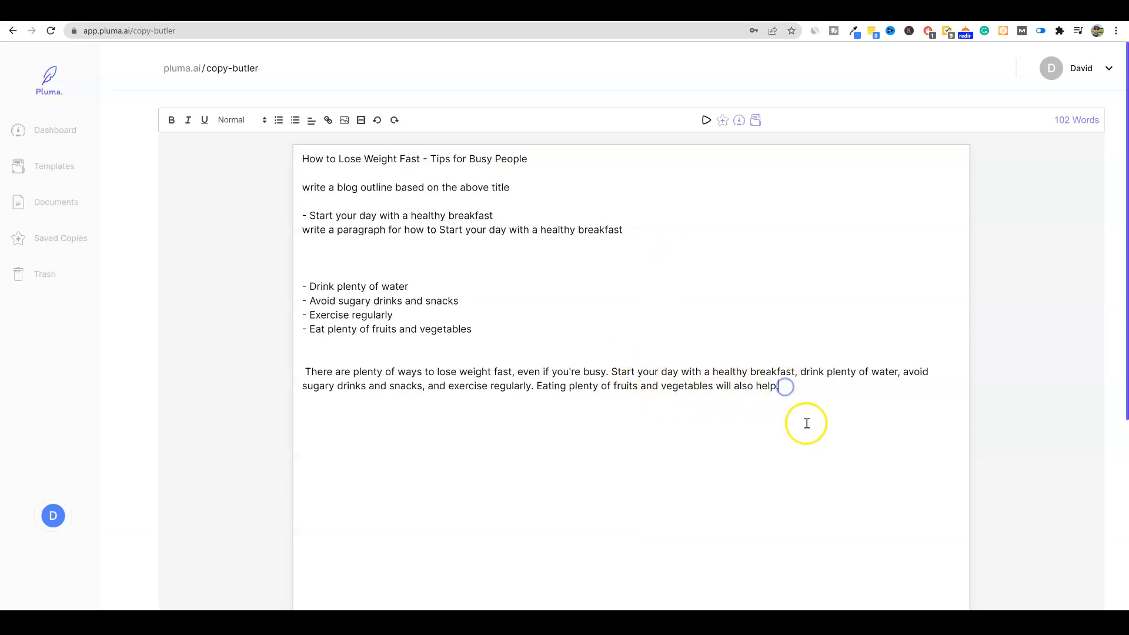
{"action": "left_click", "coordinate": [707, 120]}
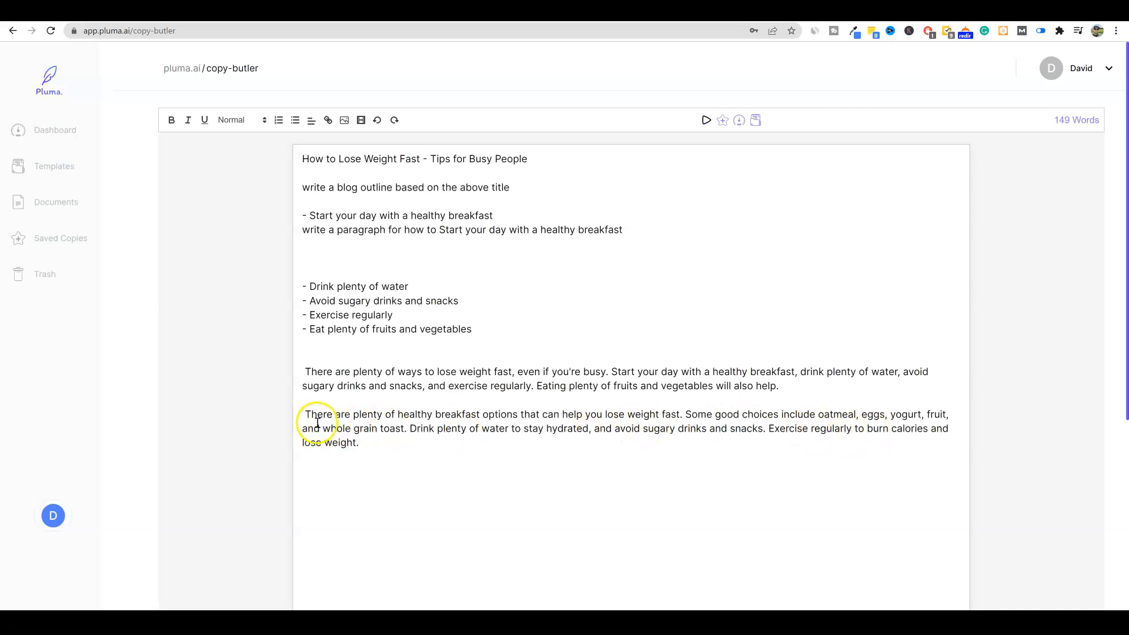
{"action": "mouse_move", "coordinate": [304, 415]}
{"action": "left_mouse_down"}
{"action": "mouse_move", "coordinate": [685, 415]}
{"action": "mouse_move", "coordinate": [494, 429]}
{"action": "mouse_move", "coordinate": [480, 423]}
{"action": "mouse_move", "coordinate": [938, 413]}
{"action": "mouse_move", "coordinate": [940, 441]}
{"action": "left_mouse_up"}
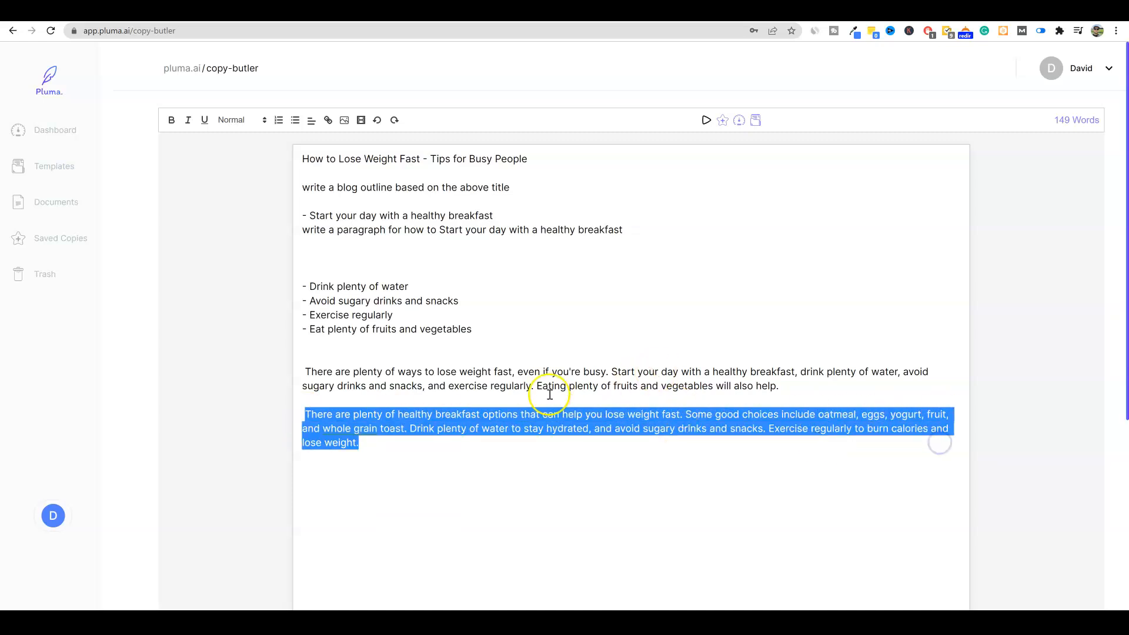
{"action": "left_click", "coordinate": [353, 428]}
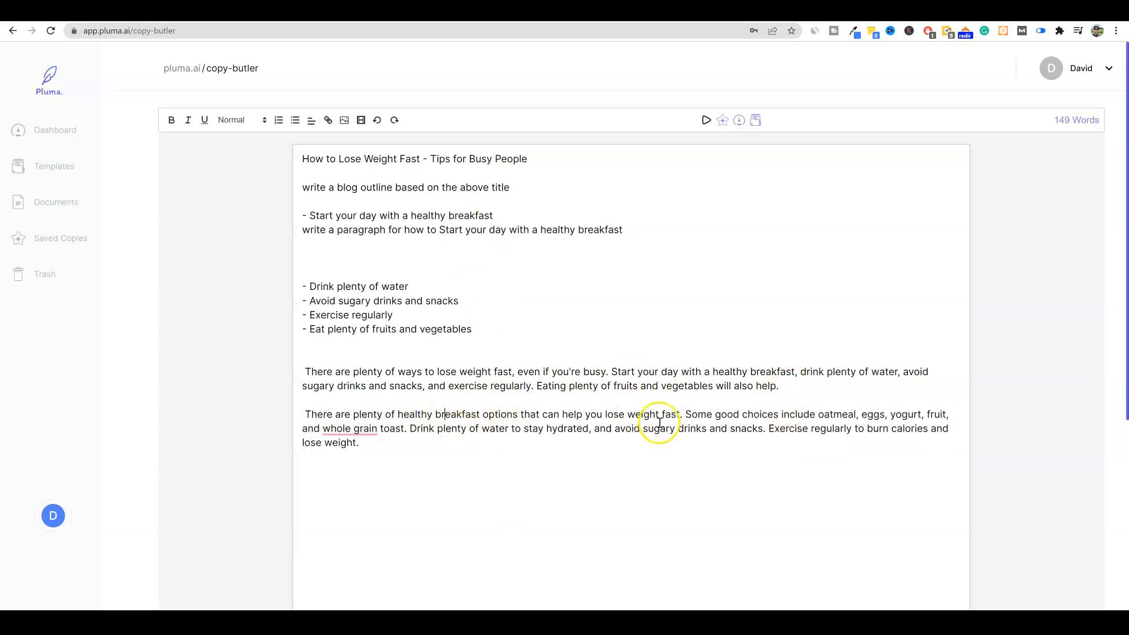
- Replace the breakfast prompt line with a copy of the generated paragraph about healthy breakfast options
{"action": "left_click_drag", "start_coordinate": [360, 442], "coordinate": [301, 398]}
{"action": "key", "text": "ctrl+c"}
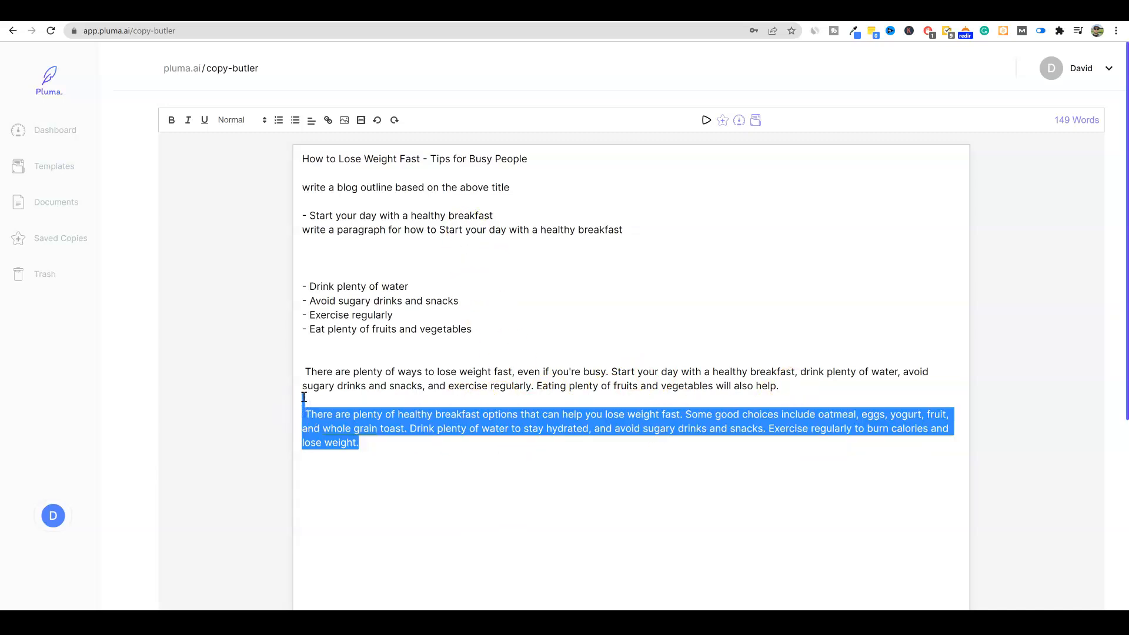
{"action": "left_click_drag", "start_coordinate": [625, 229], "coordinate": [282, 225]}
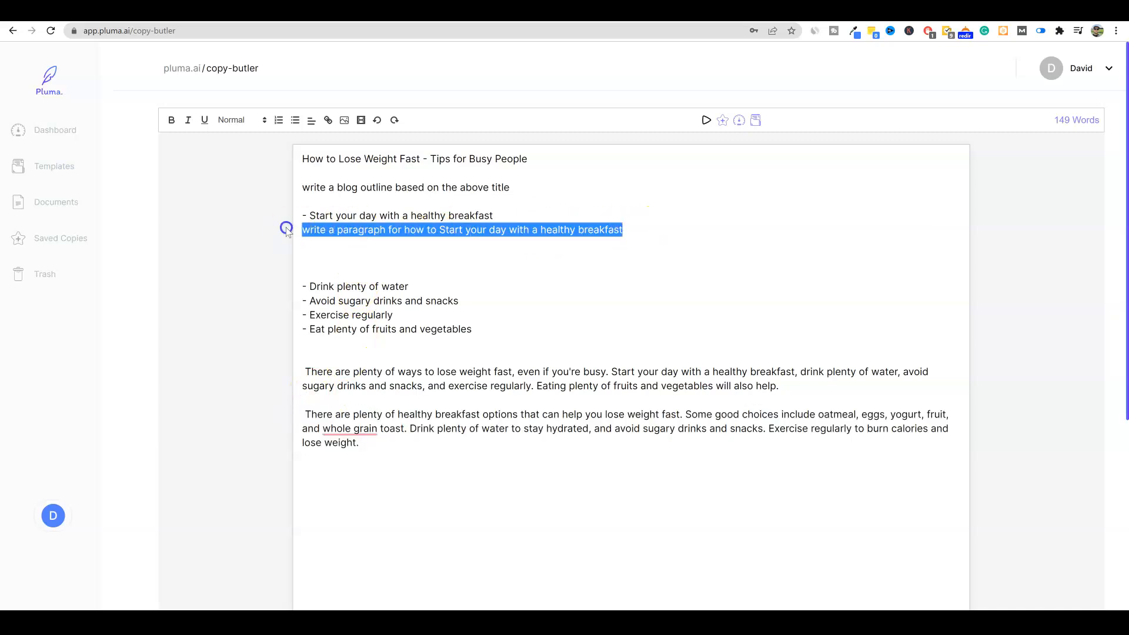
{"action": "key", "text": "ctrl+v"}
{"action": "left_click", "coordinate": [444, 230]}
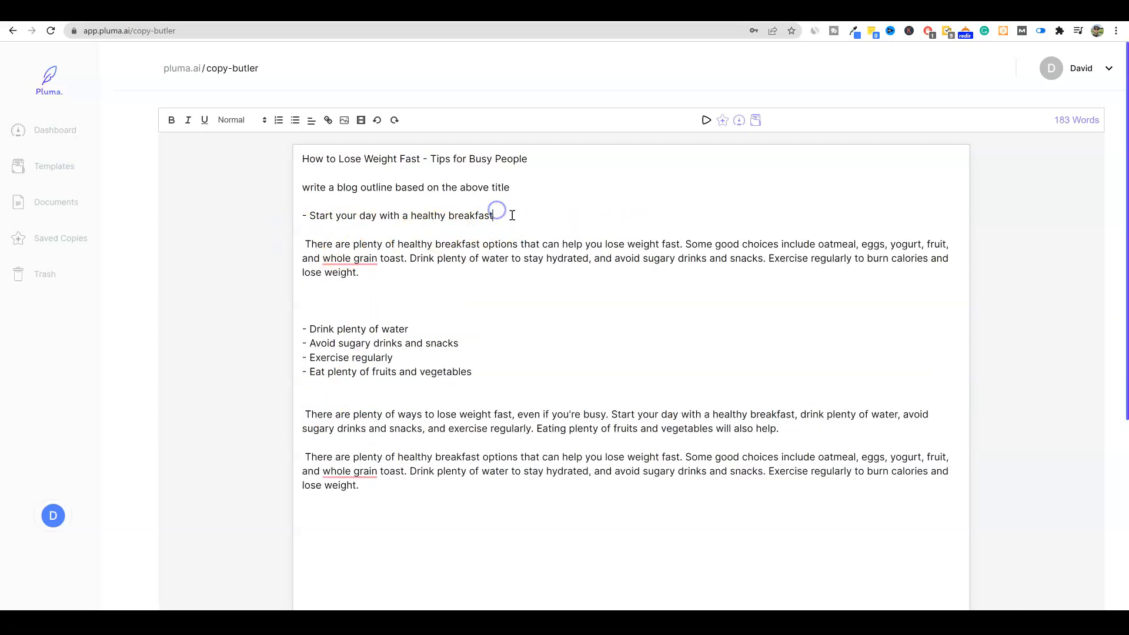
- Format the breakfast outline item and the four remaining outline items as Heading 2
{"action": "left_click_drag", "start_coordinate": [495, 216], "coordinate": [300, 215]}
{"action": "left_click", "coordinate": [240, 121]}
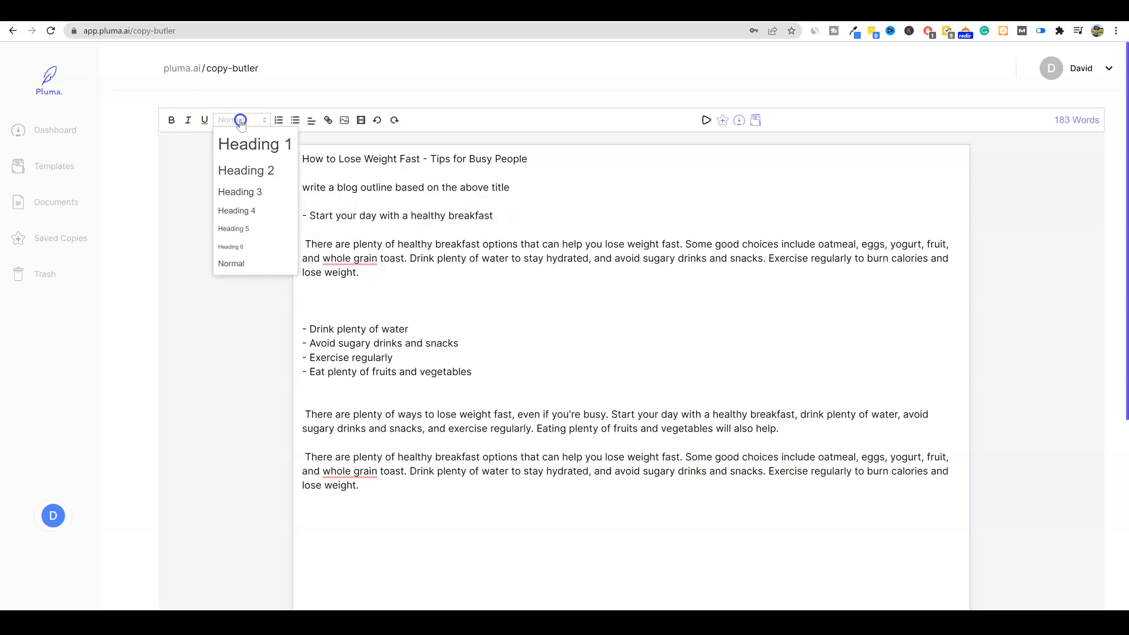
{"action": "left_click", "coordinate": [250, 171]}
{"action": "left_click", "coordinate": [393, 242]}
{"action": "left_click_drag", "start_coordinate": [473, 380], "coordinate": [290, 334]}
{"action": "left_click", "coordinate": [252, 121]}
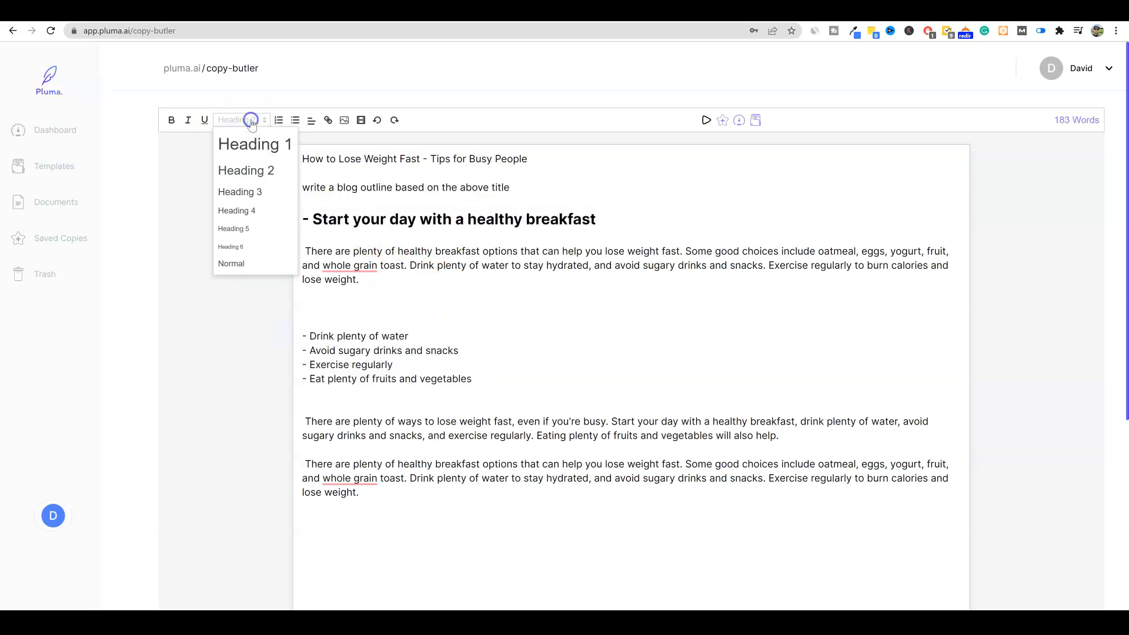
{"action": "left_click", "coordinate": [246, 169]}
- Insert a blank line after the water, sugary drinks and exercise headings
{"action": "left_click", "coordinate": [495, 335]}
{"action": "key", "text": "Return"}
{"action": "left_click", "coordinate": [560, 373]}
{"action": "key", "text": "Return"}
{"action": "left_click", "coordinate": [469, 409]}
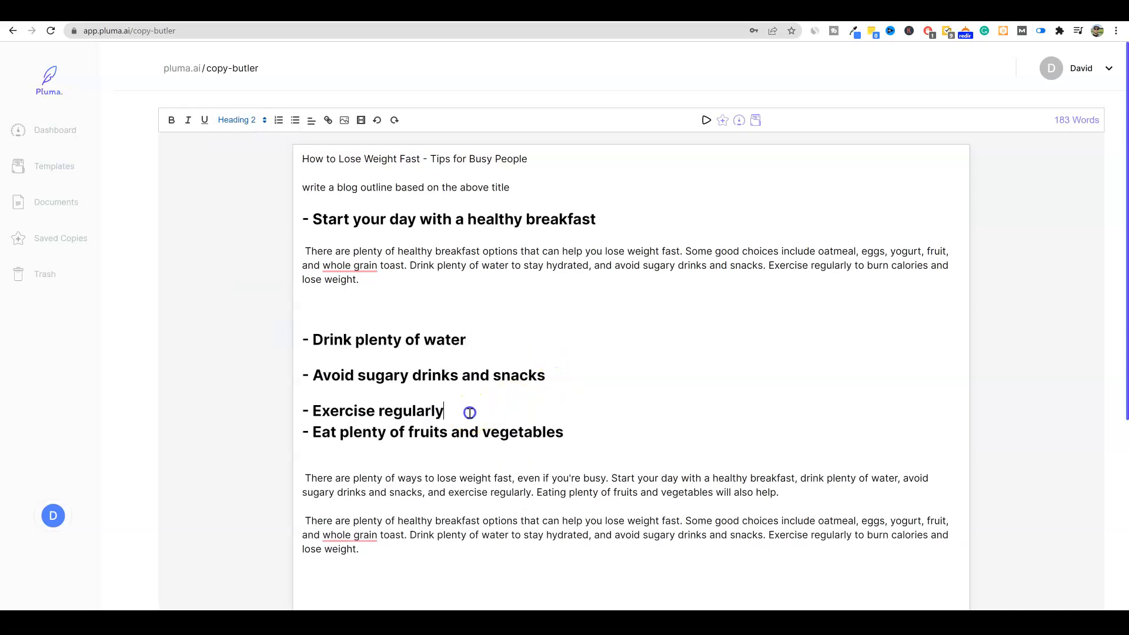
{"action": "key", "text": "Return"}
- Delete the leftover generated paragraphs at the end and the extra blank lines below the breakfast paragraph
{"action": "left_click_drag", "start_coordinate": [471, 562], "coordinate": [285, 494]}
{"action": "key", "text": "BackSpace"}
{"action": "left_click", "coordinate": [341, 474]}
{"action": "left_click", "coordinate": [361, 310]}
{"action": "key", "text": "BackSpace"}
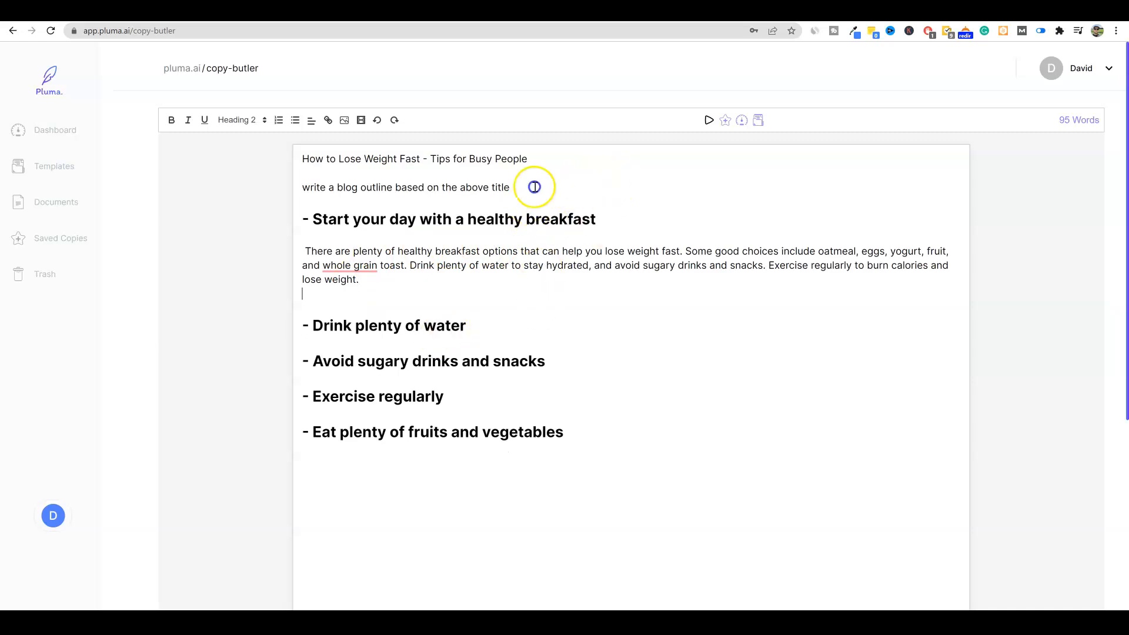
- Delete the outline prompt below the title along with its extra blank line
{"action": "left_click_drag", "start_coordinate": [529, 187], "coordinate": [260, 185]}
{"action": "key", "text": "BackSpace"}
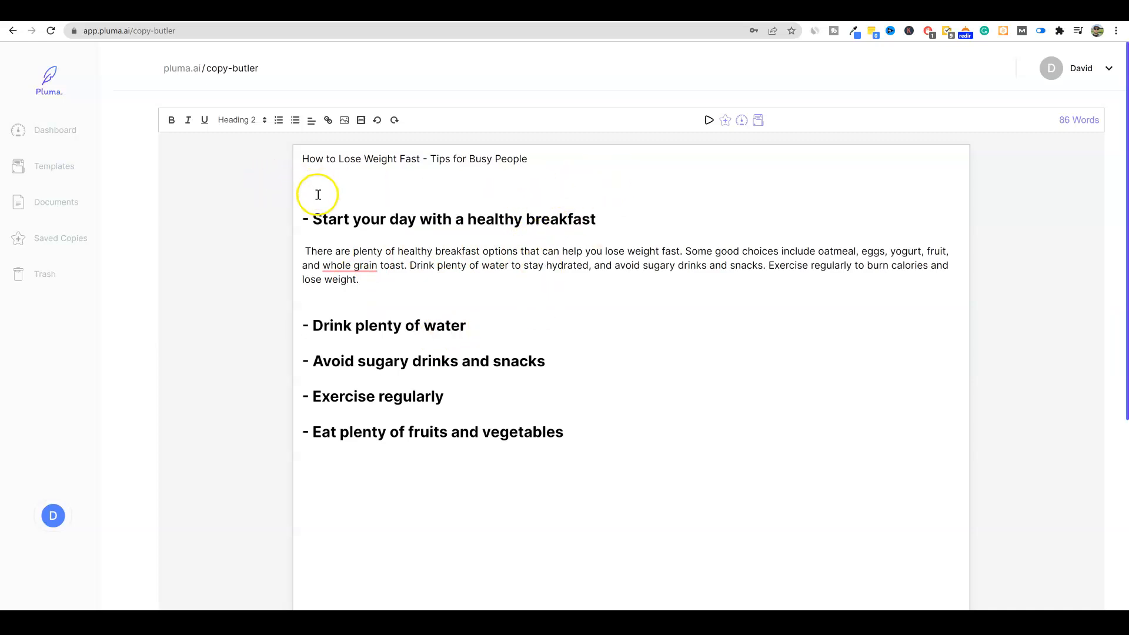
{"action": "key", "text": "BackSpace"}
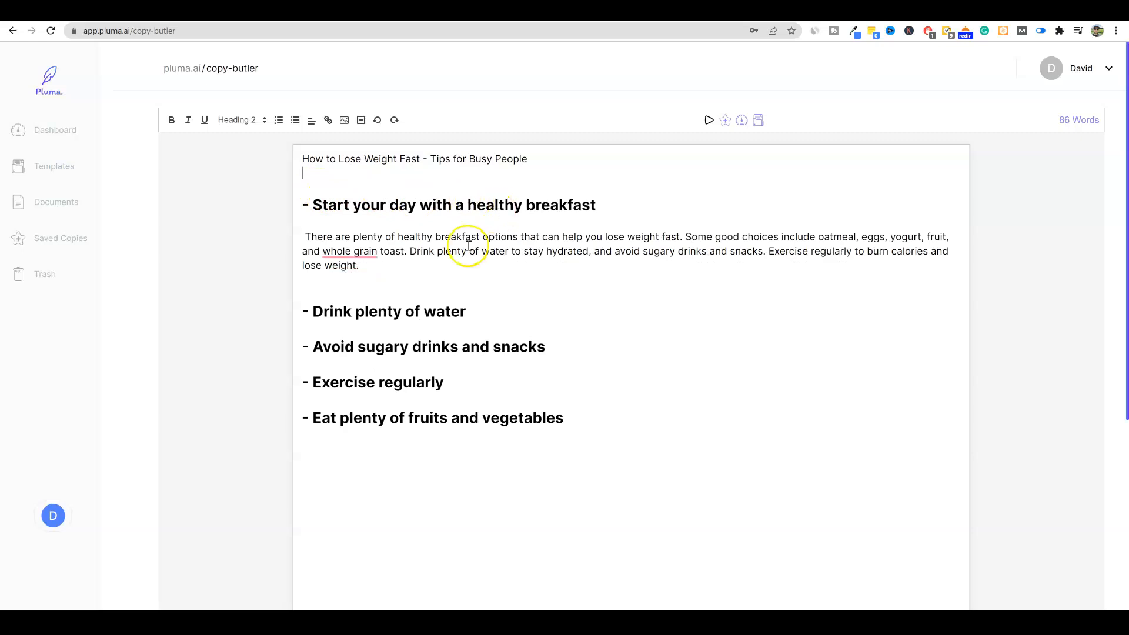
- Try to generate text on a new line below the "Drink plenty of water" heading
{"action": "left_click", "coordinate": [474, 315]}
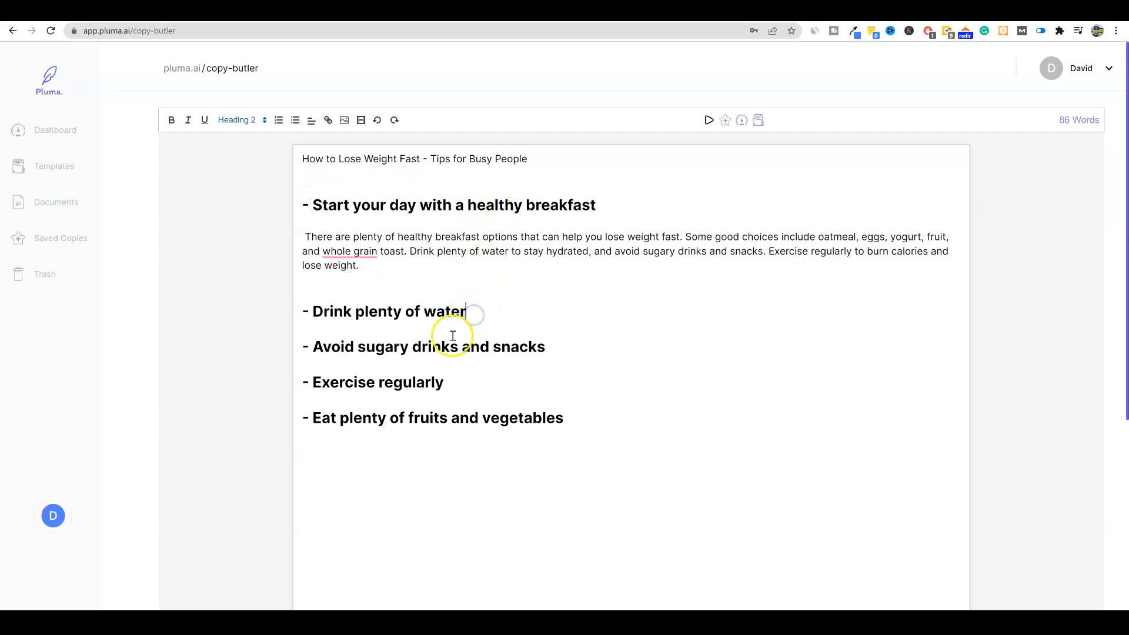
{"action": "key", "text": "Return"}
{"action": "left_click", "coordinate": [709, 120]}
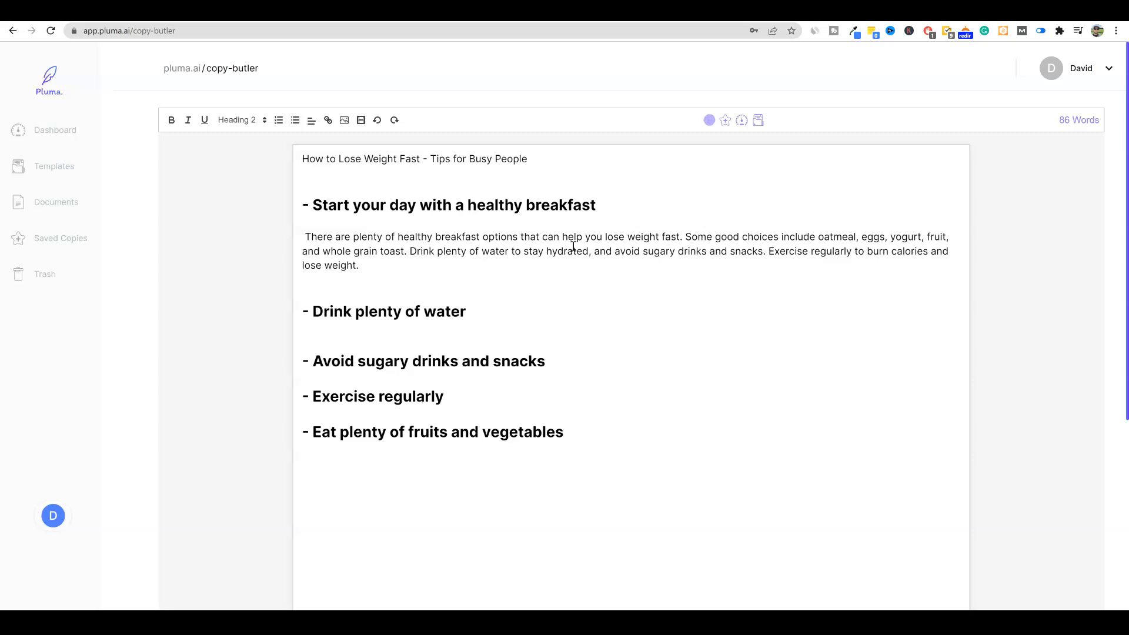
{"action": "left_click", "coordinate": [576, 243]}
{"action": "left_click", "coordinate": [571, 287]}
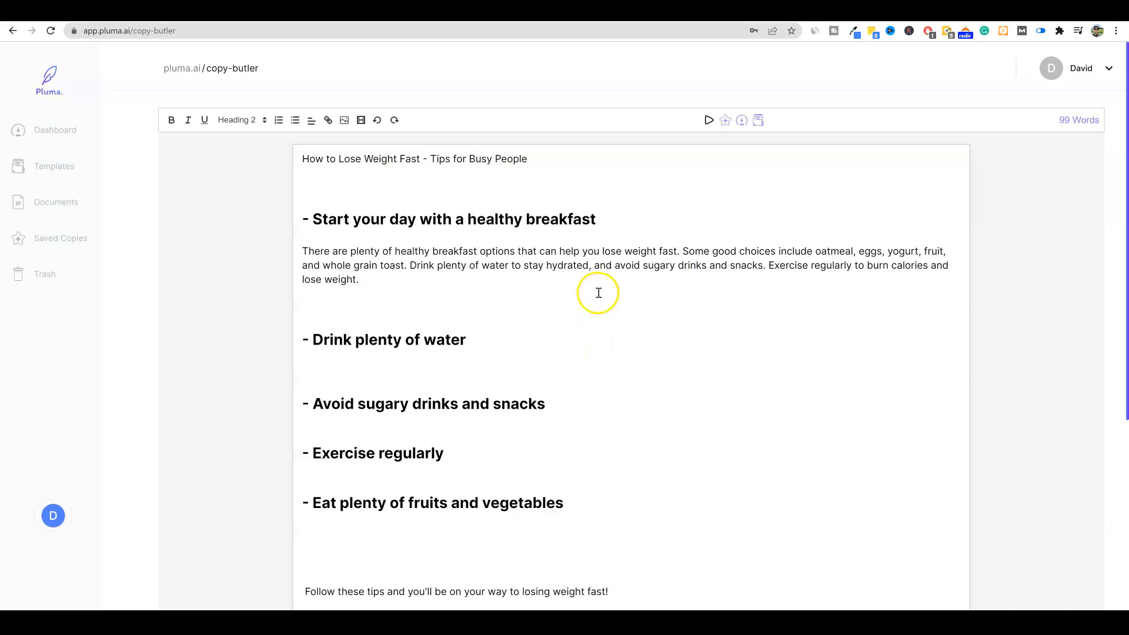
- Delete the generated closing sentence at the end of the document
{"action": "scroll", "coordinate": [605, 298], "scroll_direction": "down", "scroll_amount": 3}
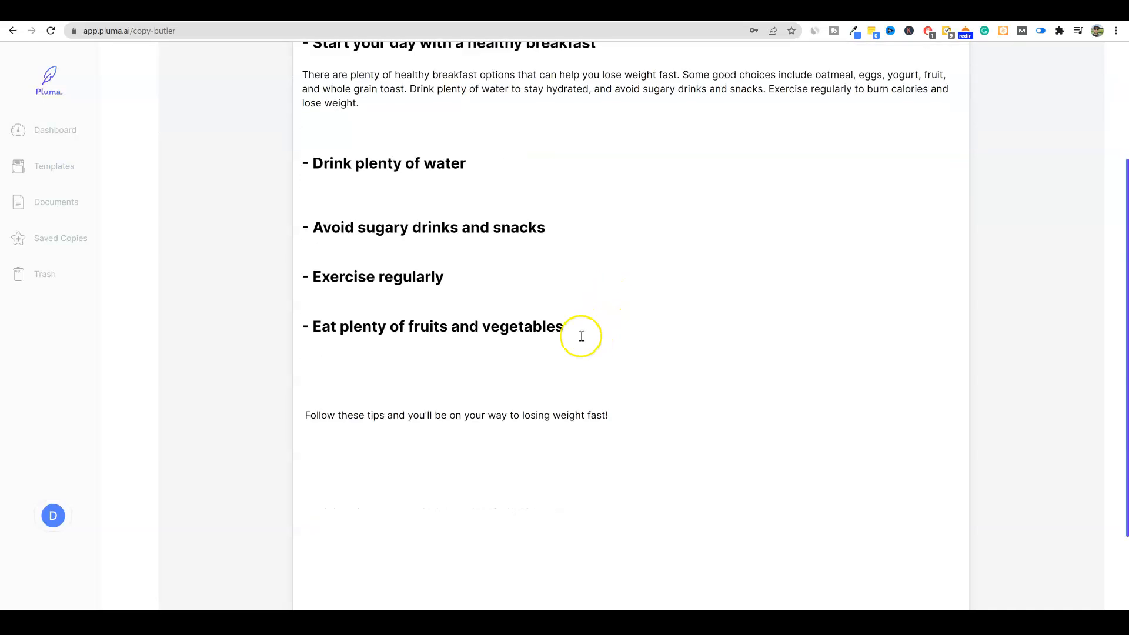
{"action": "left_click_drag", "start_coordinate": [613, 419], "coordinate": [284, 410]}
{"action": "key", "text": "BackSpace"}
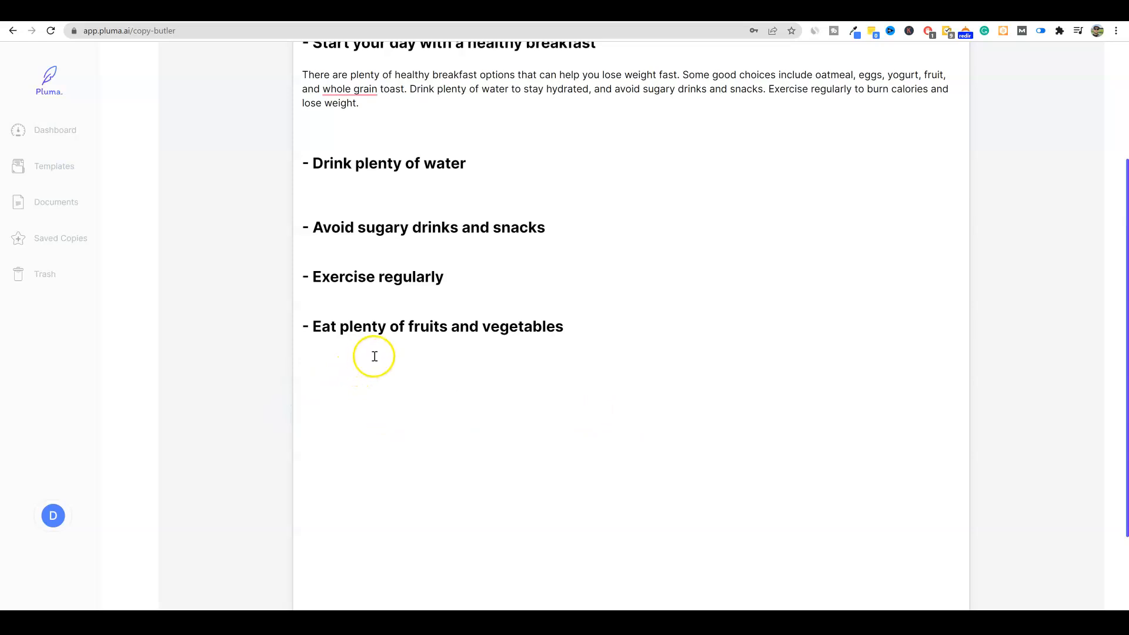
{"action": "scroll", "coordinate": [447, 360], "scroll_direction": "up", "scroll_amount": 3}
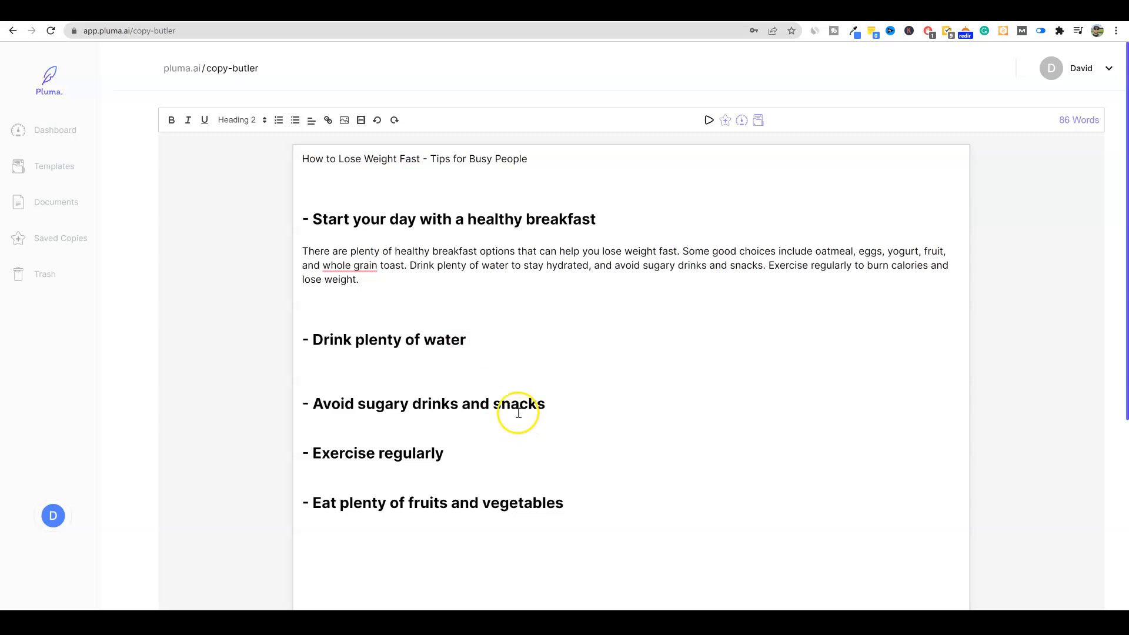
- Enter a paragraph-writing prompt below the water heading, ending with the copied heading text "Drink plenty of water"
{"action": "left_click_drag", "start_coordinate": [481, 339], "coordinate": [315, 340]}
{"action": "key", "text": "ctrl+c"}
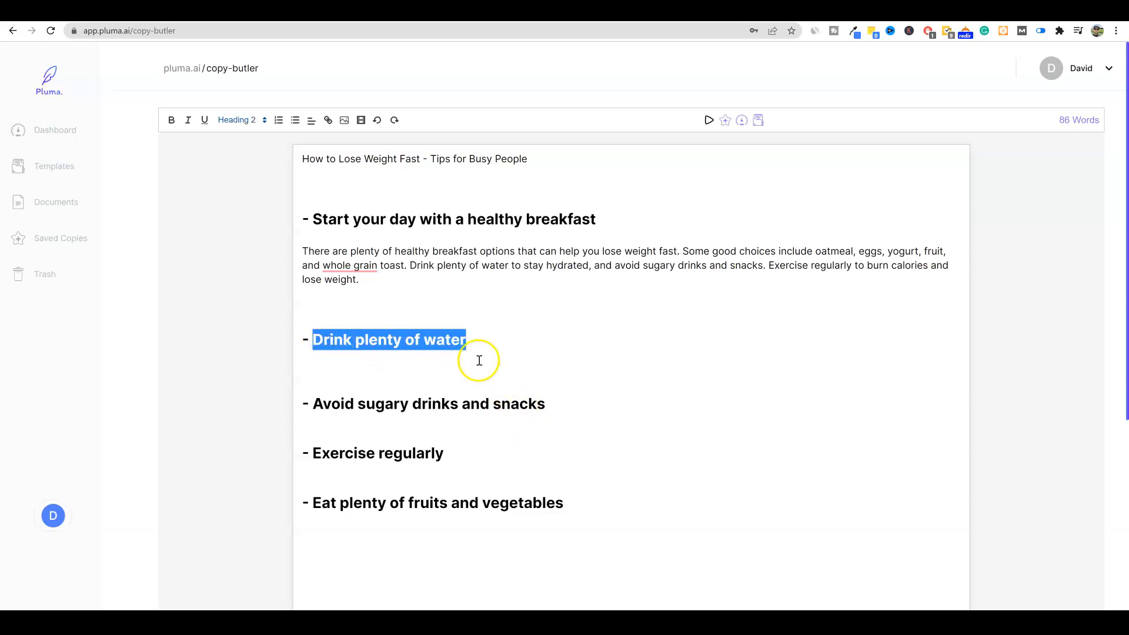
{"action": "left_click", "coordinate": [477, 339]}
{"action": "key", "text": "Return"}
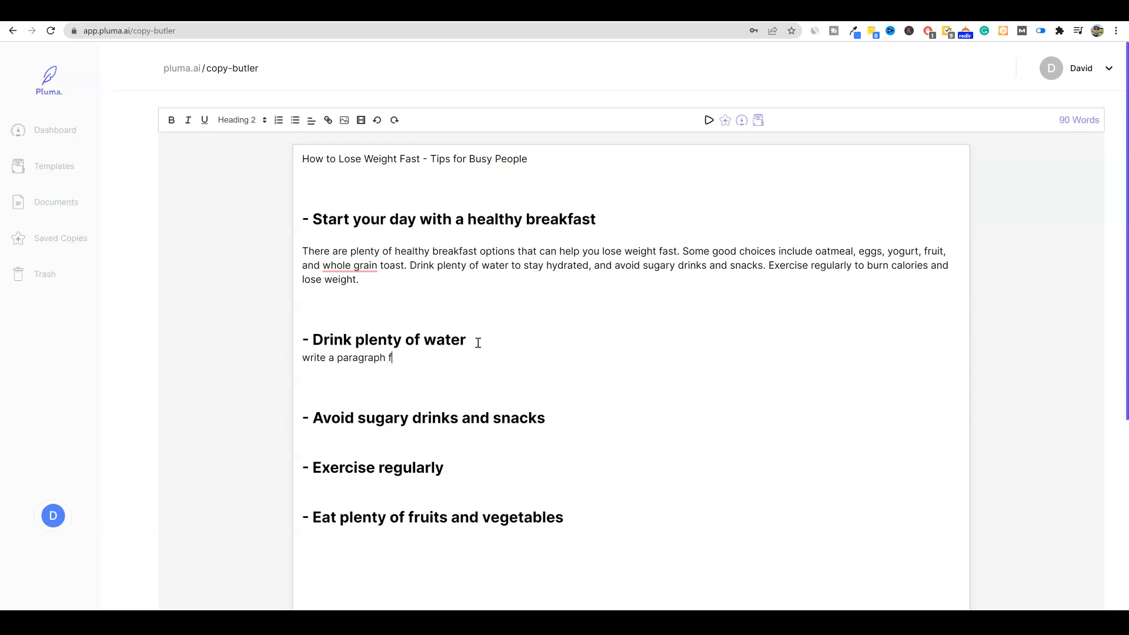
{"action": "left_click", "coordinate": [530, 332]}
{"action": "key", "text": "ctrl+v"}
{"action": "key", "text": "Return"}
{"action": "left_click", "coordinate": [667, 361]}
- Remove the paragraph prompt and the extra blank lines below the "Drink plenty of water" heading
{"action": "left_click_drag", "start_coordinate": [683, 358], "coordinate": [294, 370]}
{"action": "key", "text": "BackSpace"}
{"action": "key", "text": "BackSpace"}
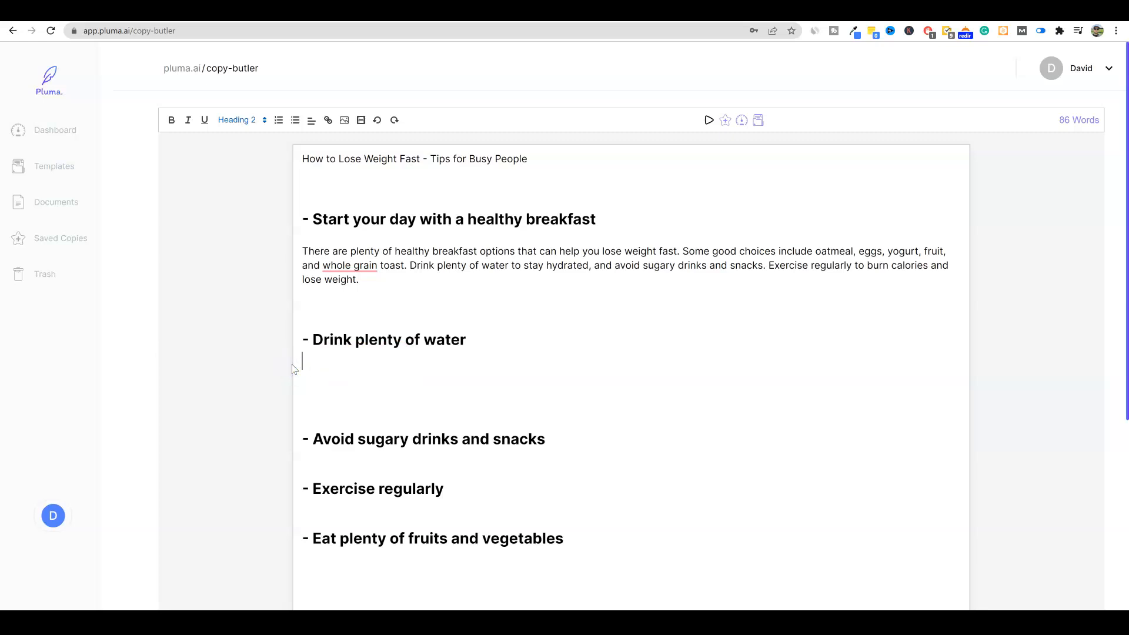
{"action": "left_click", "coordinate": [416, 395]}
{"action": "key", "text": "BackSpace"}
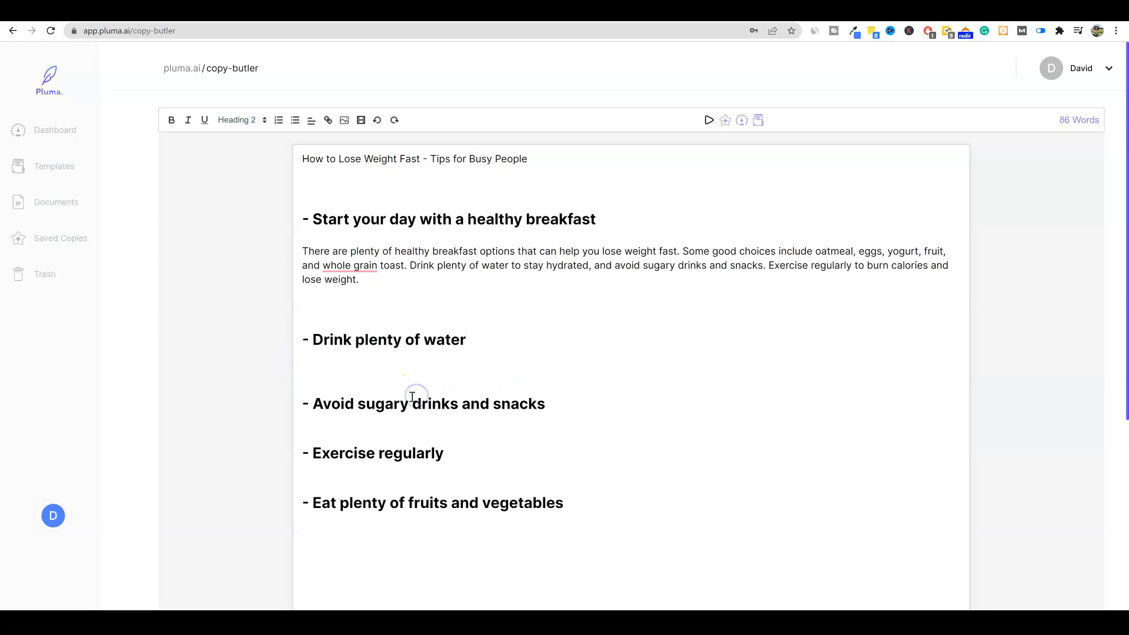
- Delete the entire weight loss article from the Copy Butler document, including its title and all headings
{"action": "left_click", "coordinate": [586, 507]}
{"action": "left_click_drag", "start_coordinate": [558, 503], "coordinate": [594, 481]}
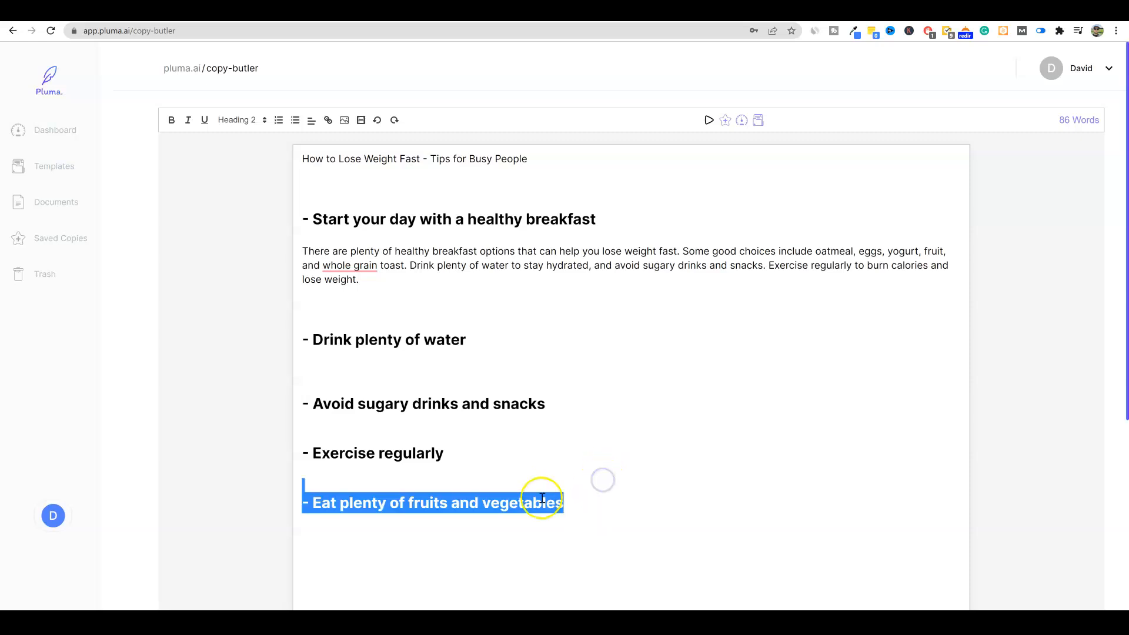
{"action": "left_click", "coordinate": [580, 502]}
{"action": "left_click_drag", "start_coordinate": [580, 502], "coordinate": [296, 155]}
{"action": "key", "text": "BackSpace"}
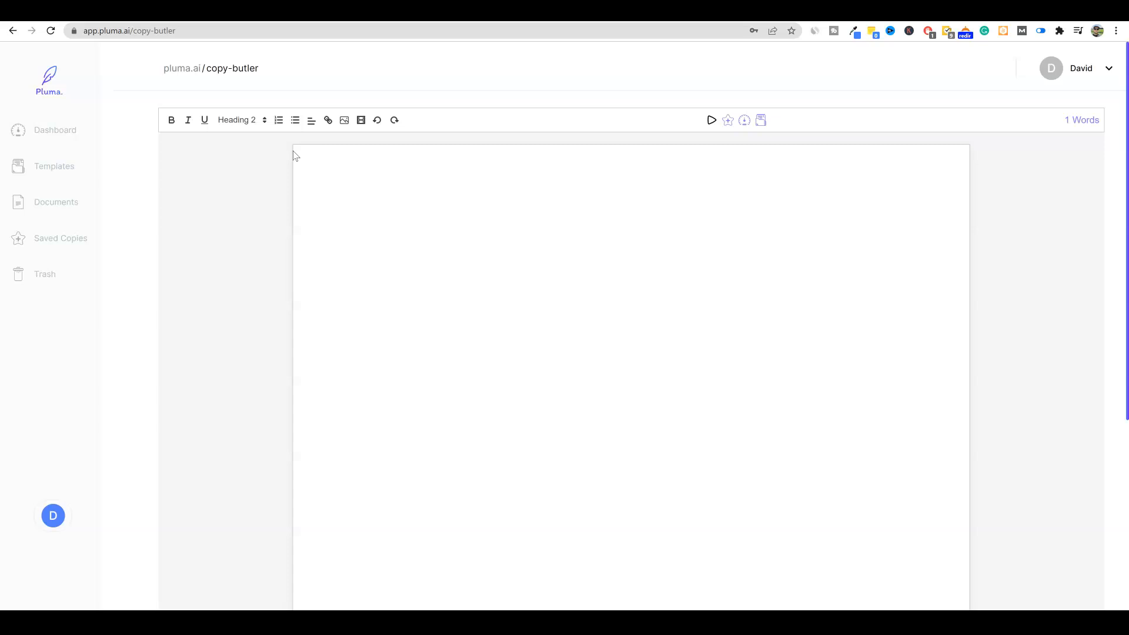
- Enter "how to cook a brick oven pizza" in the empty document and generate text from it
{"action": "type", "text": "how to cook a b"}
{"action": "left_click", "coordinate": [712, 120]}
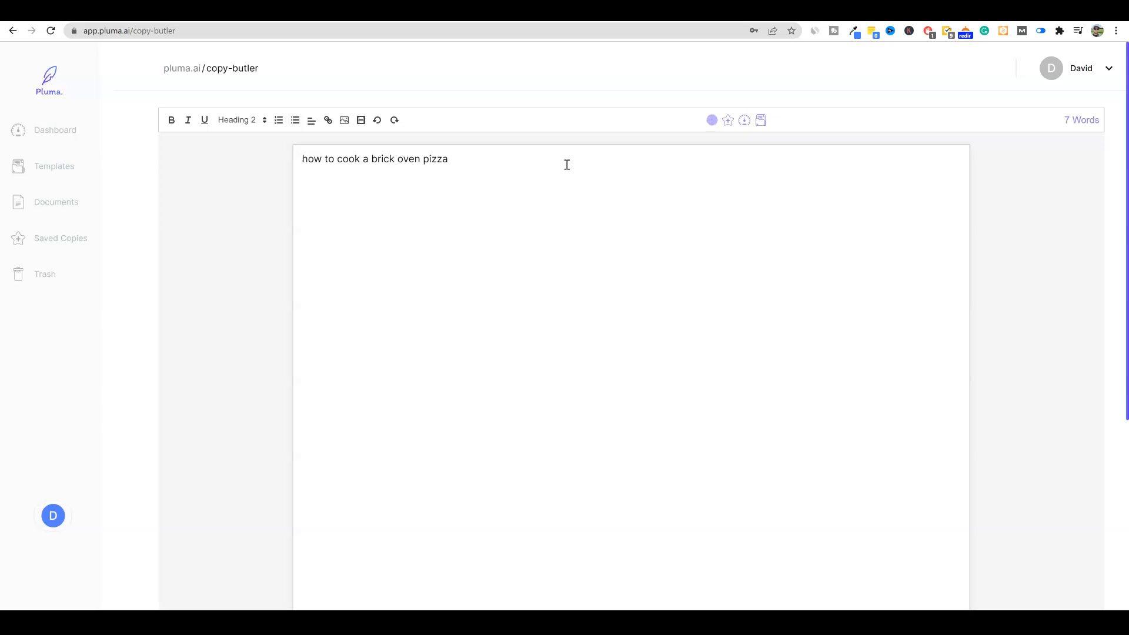
{"action": "left_click", "coordinate": [572, 164]}
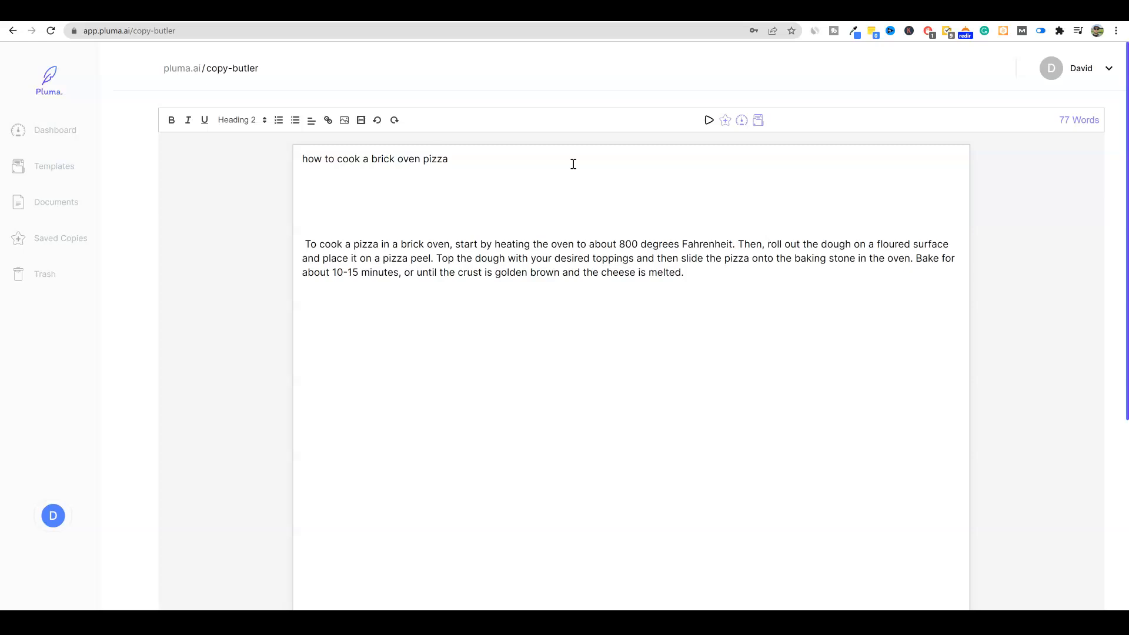
- Delete the pizza prompt and the generated paragraph, leaving the document empty
{"action": "left_click", "coordinate": [397, 199]}
{"action": "left_click_drag", "start_coordinate": [697, 280], "coordinate": [294, 160]}
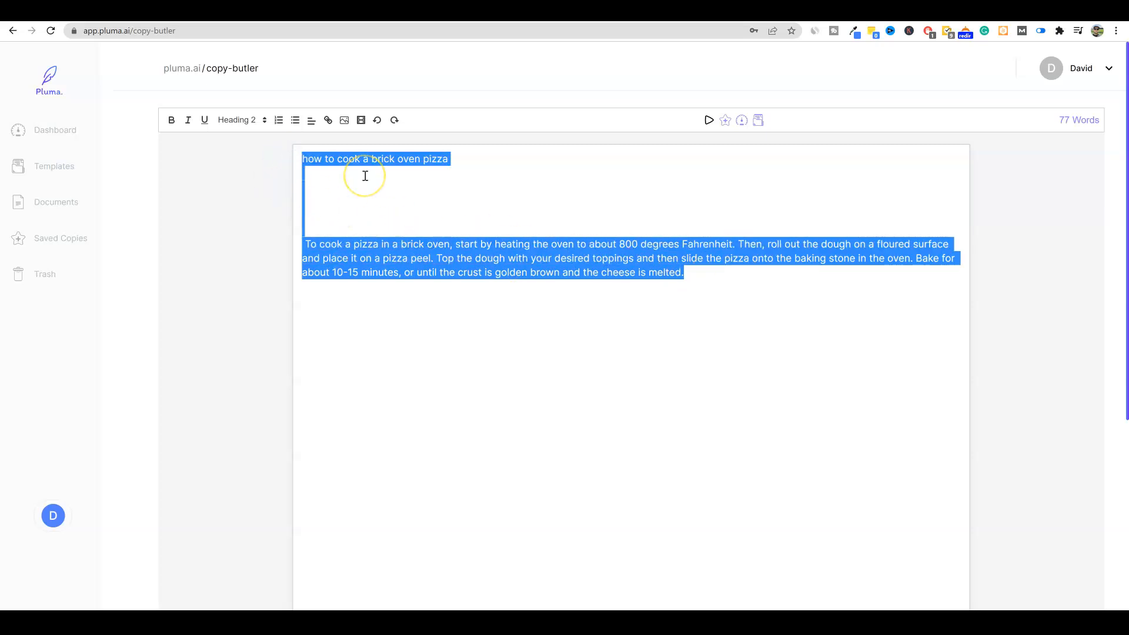
{"action": "key", "text": "BackSpace"}
{"action": "left_click", "coordinate": [357, 169]}
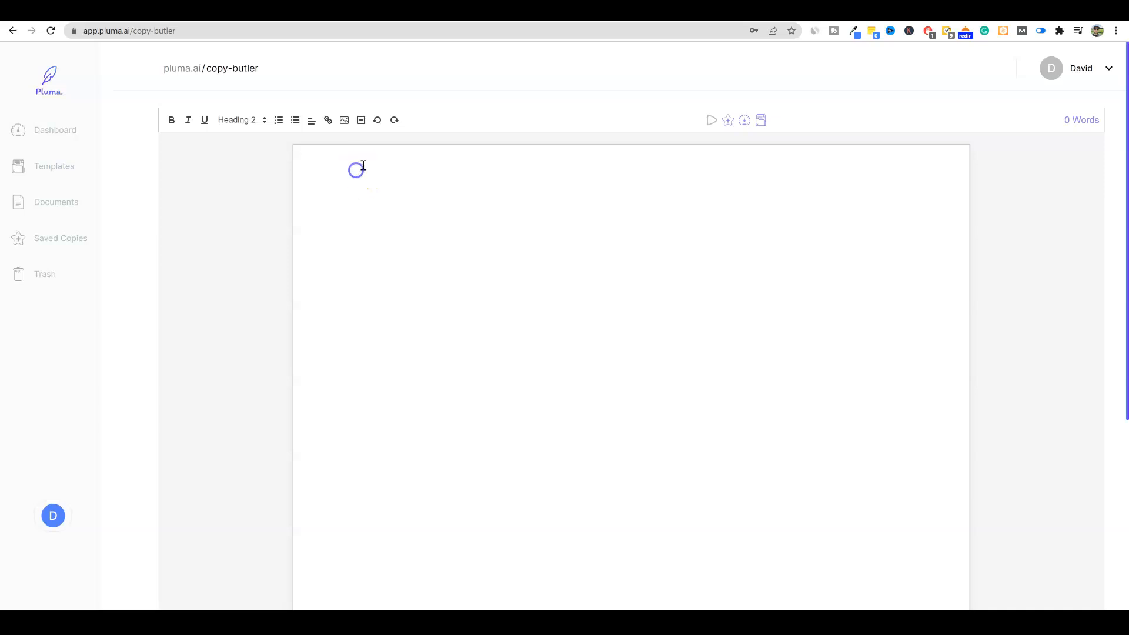
{"action": "left_click", "coordinate": [346, 170]}
- Open the template library and look through all the available templates
{"action": "left_click", "coordinate": [63, 169]}
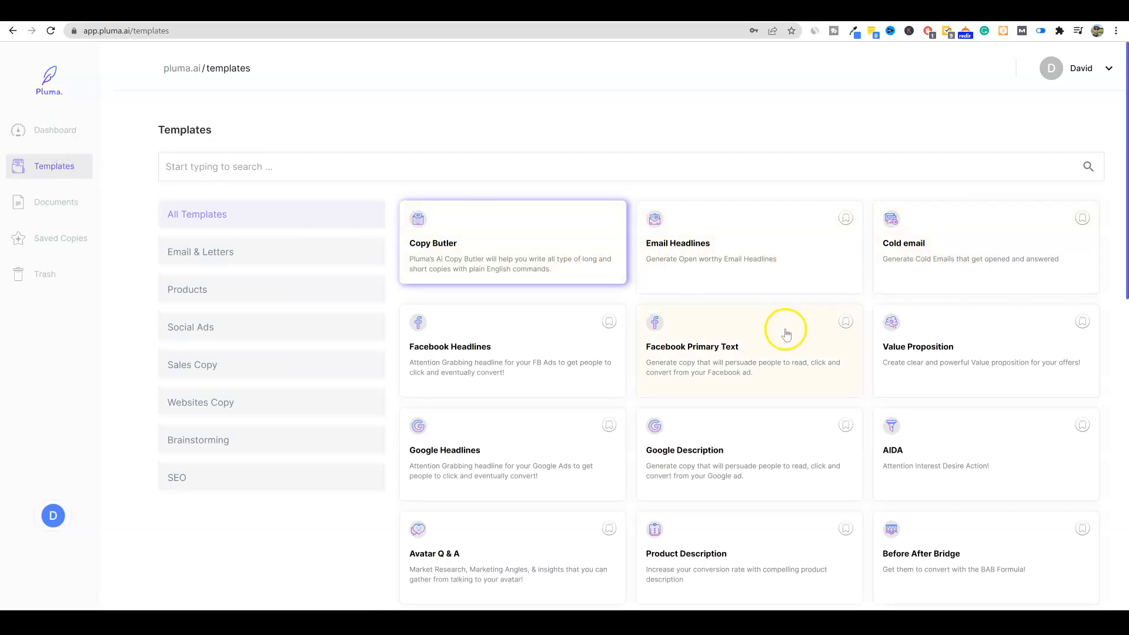
{"action": "scroll", "coordinate": [787, 328], "scroll_direction": "down", "scroll_amount": 7}
{"action": "scroll", "coordinate": [790, 331], "scroll_direction": "down", "scroll_amount": 5}
{"action": "scroll", "coordinate": [791, 329], "scroll_direction": "up", "scroll_amount": 8}
{"action": "scroll", "coordinate": [792, 327], "scroll_direction": "up", "scroll_amount": 3}
- Switch to the Pluma trial pricing page and set the monthly word count to 50,000 words to examine that plan
{"action": "left_click", "coordinate": [845, 9]}
{"action": "scroll", "coordinate": [652, 303], "scroll_direction": "up", "scroll_amount": 7}
{"action": "scroll", "coordinate": [652, 306], "scroll_direction": "up", "scroll_amount": 1}
{"action": "scroll", "coordinate": [651, 305], "scroll_direction": "down", "scroll_amount": 2}
{"action": "left_click_drag", "start_coordinate": [406, 228], "coordinate": [423, 242]}
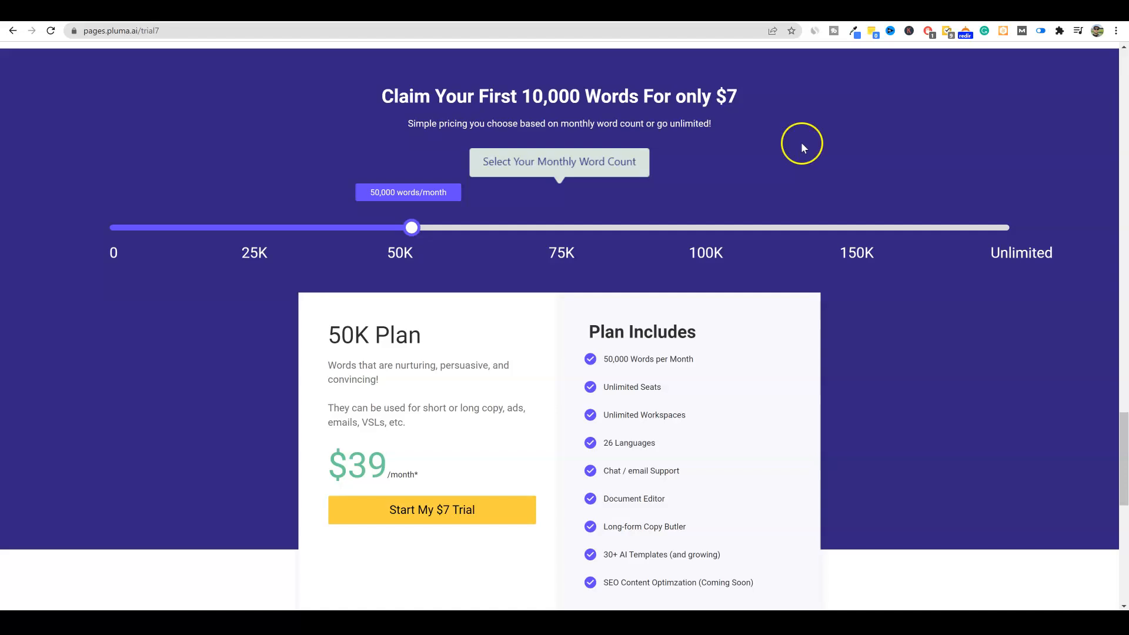
- Return to the Pluma templates, open the Copy Butler editor, and paste the copied numbered health tips into the blank document
{"action": "left_click", "coordinate": [877, 14]}
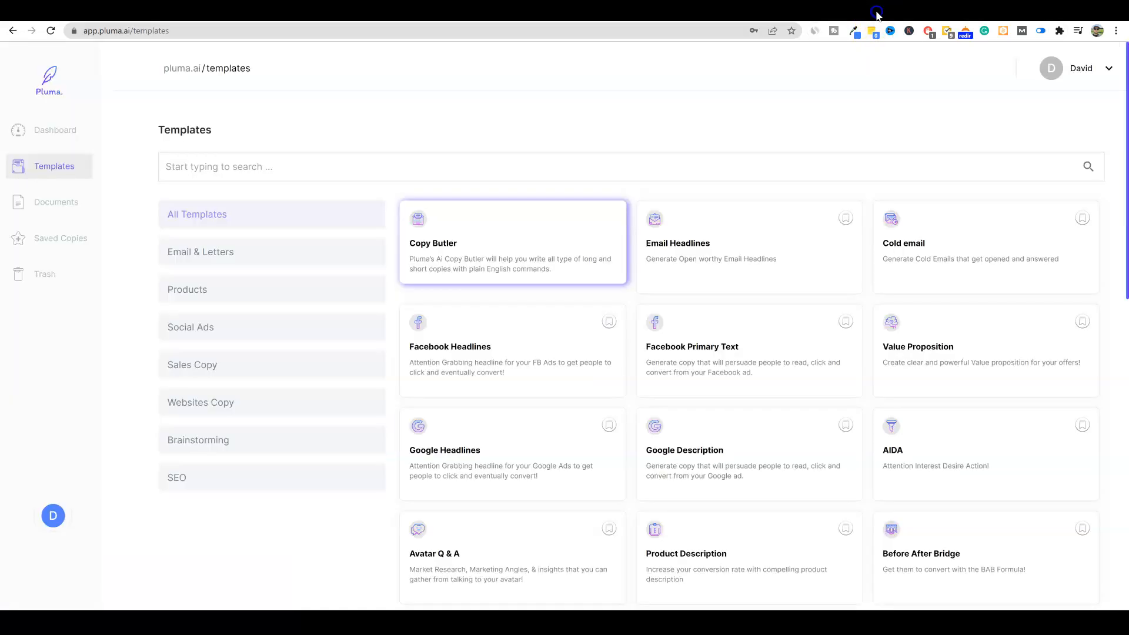
{"action": "left_click", "coordinate": [533, 257]}
{"action": "left_click", "coordinate": [507, 154]}
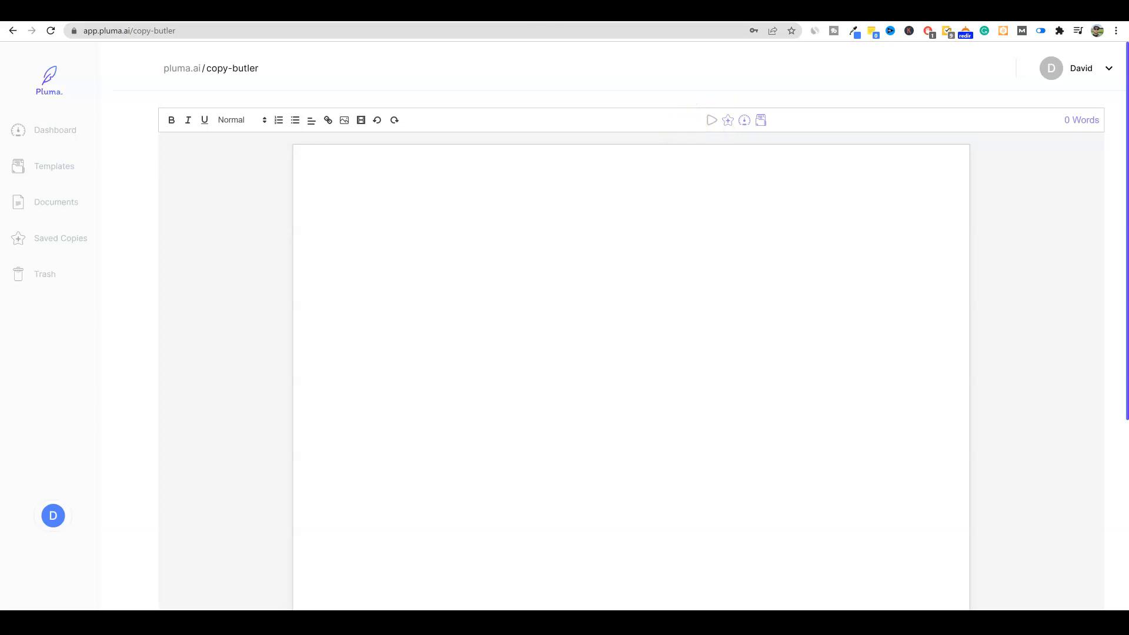
{"action": "left_click", "coordinate": [450, 247]}
{"action": "key", "text": "ctrl+v"}
- Examine the pasted health tips in the document, from the regular activity tip to the water and sugary drinks tip
{"action": "left_click_drag", "start_coordinate": [569, 212], "coordinate": [584, 189]}
{"action": "left_click", "coordinate": [305, 171]}
{"action": "left_click", "coordinate": [346, 158]}
{"action": "left_click", "coordinate": [335, 313]}
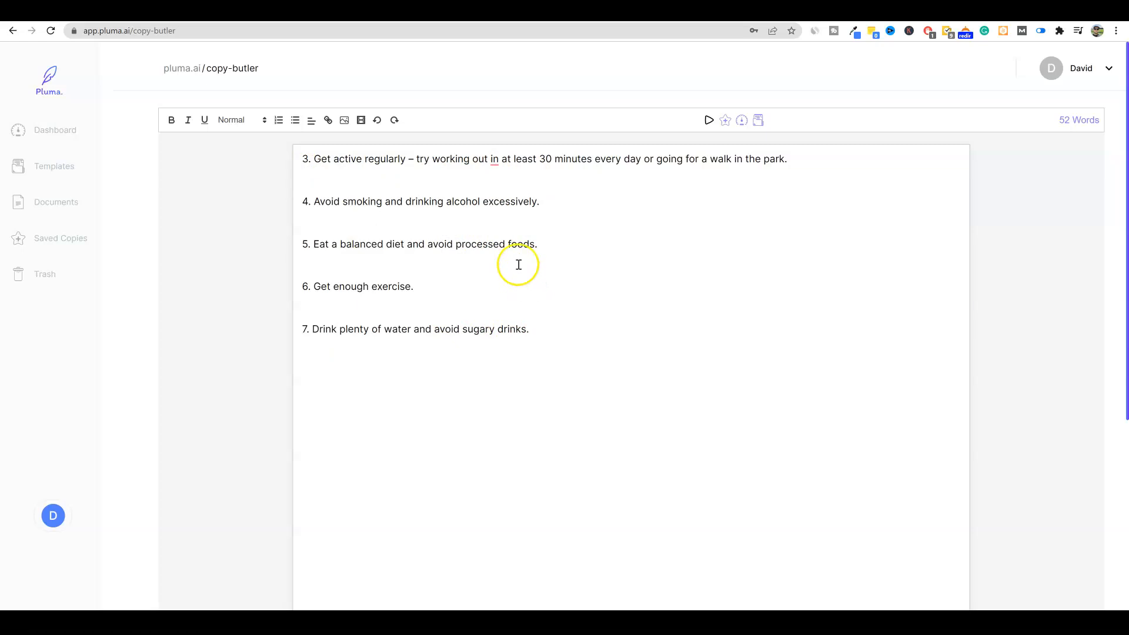
{"action": "left_click_drag", "start_coordinate": [877, 155], "coordinate": [308, 157]}
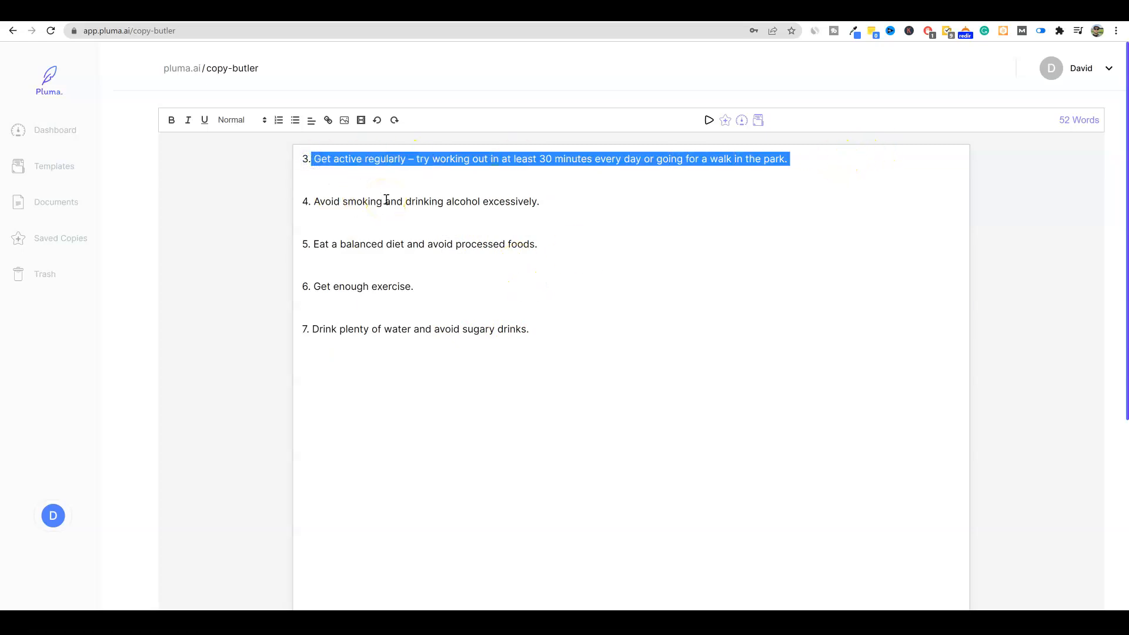
{"action": "left_click", "coordinate": [406, 182]}
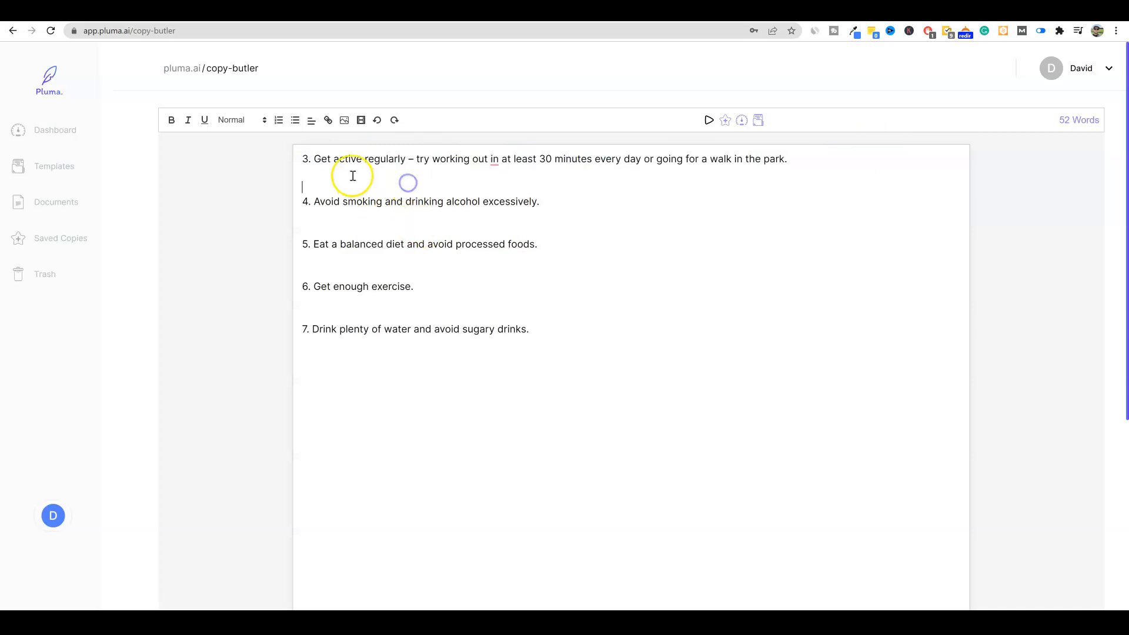
{"action": "left_click_drag", "start_coordinate": [563, 329], "coordinate": [291, 156]}
{"action": "left_click", "coordinate": [327, 173]}
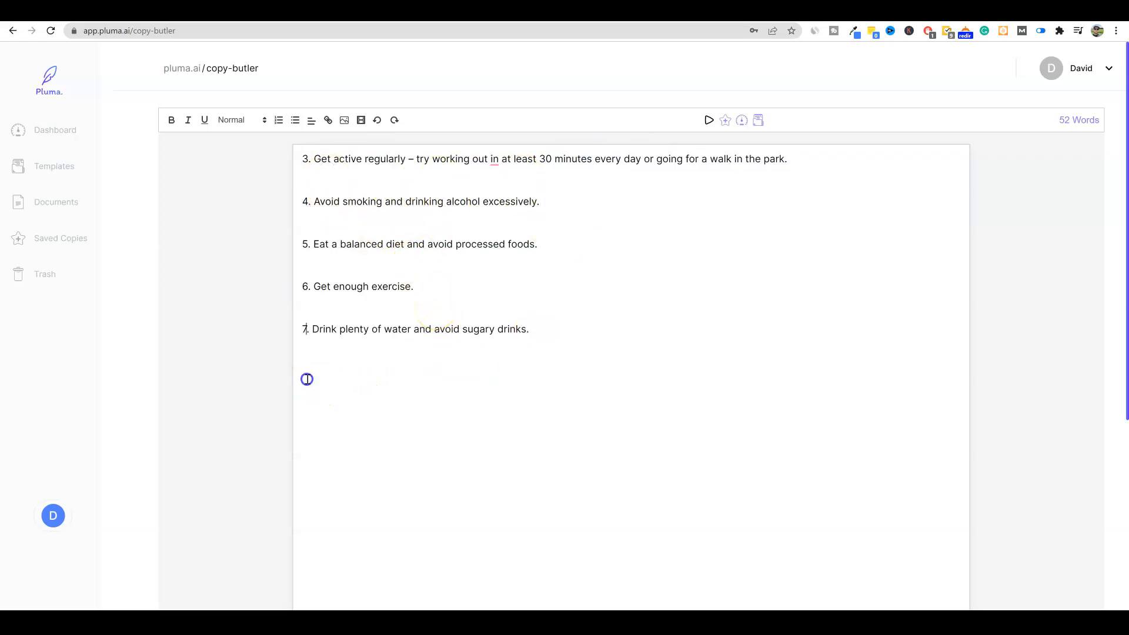
{"action": "left_click_drag", "start_coordinate": [306, 379], "coordinate": [845, 380]}
{"action": "left_click", "coordinate": [388, 359]}
{"action": "left_click", "coordinate": [367, 173]}
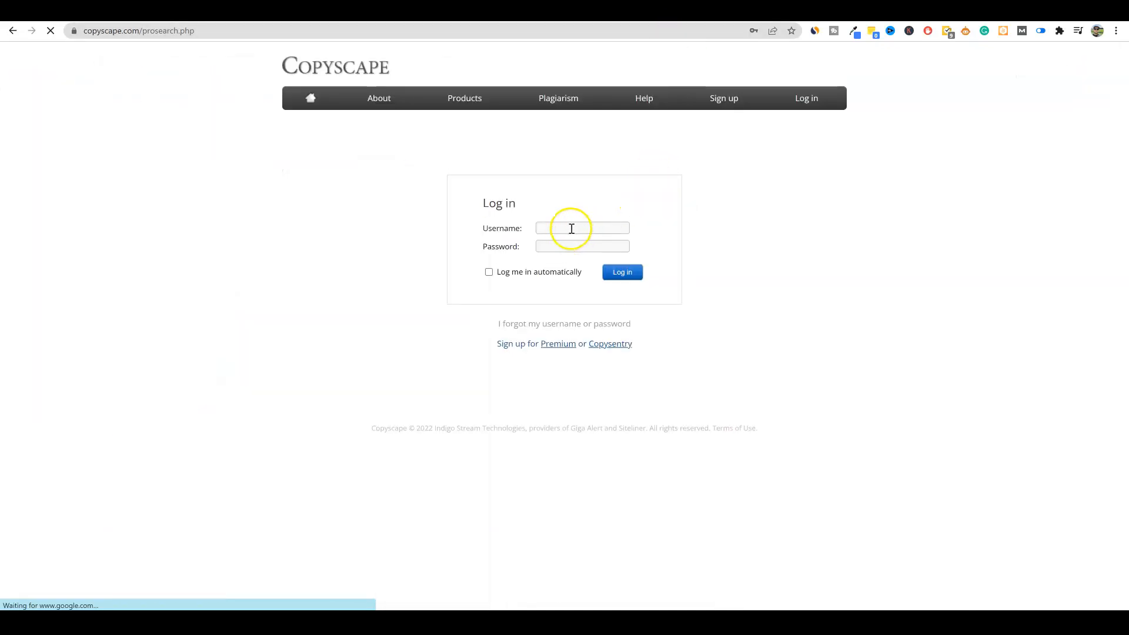
- Log in to Copyscape with the saved username and password, and run a Premium Search on the pasted weight loss article text
{"action": "left_click", "coordinate": [572, 229]}
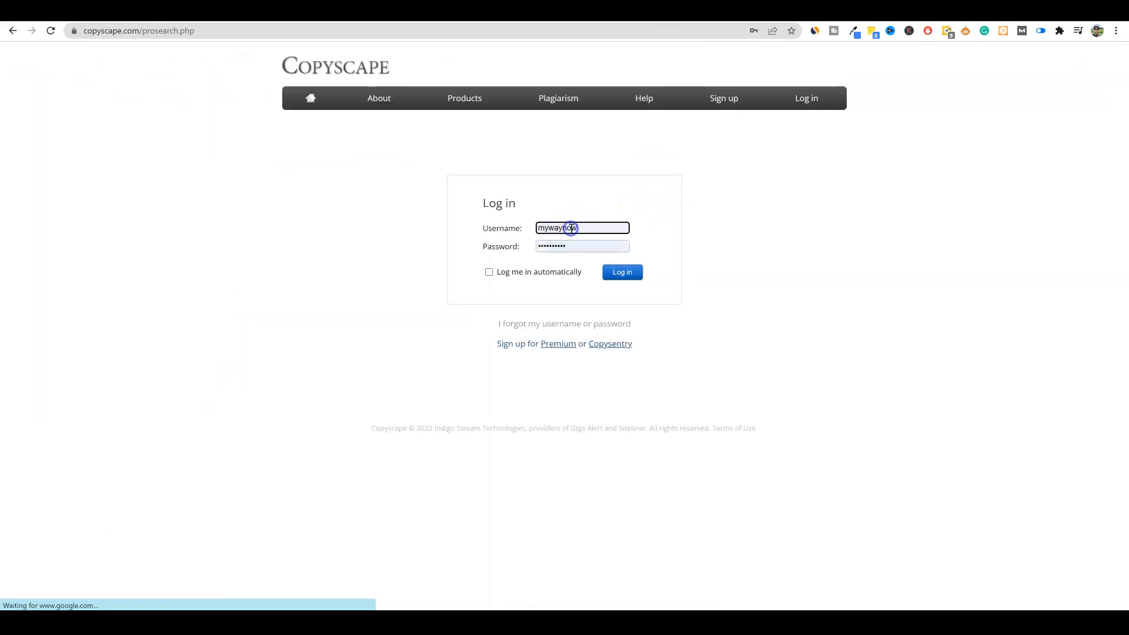
{"action": "left_click", "coordinate": [619, 271]}
{"action": "left_click", "coordinate": [519, 268]}
{"action": "key", "text": "ctrl+v"}
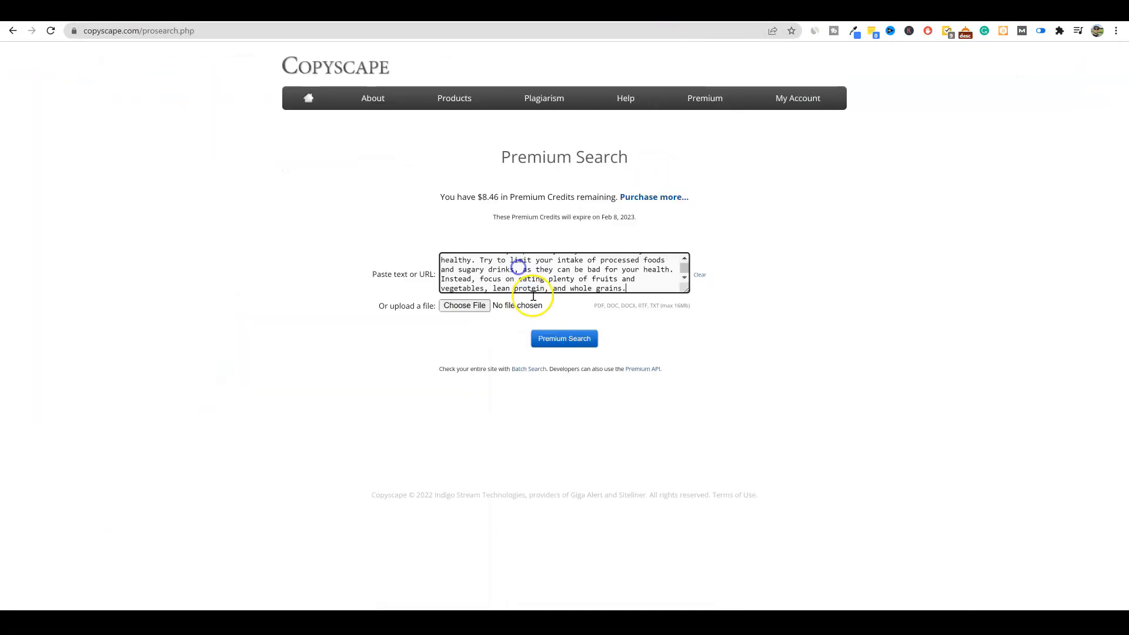
{"action": "left_click", "coordinate": [564, 338]}
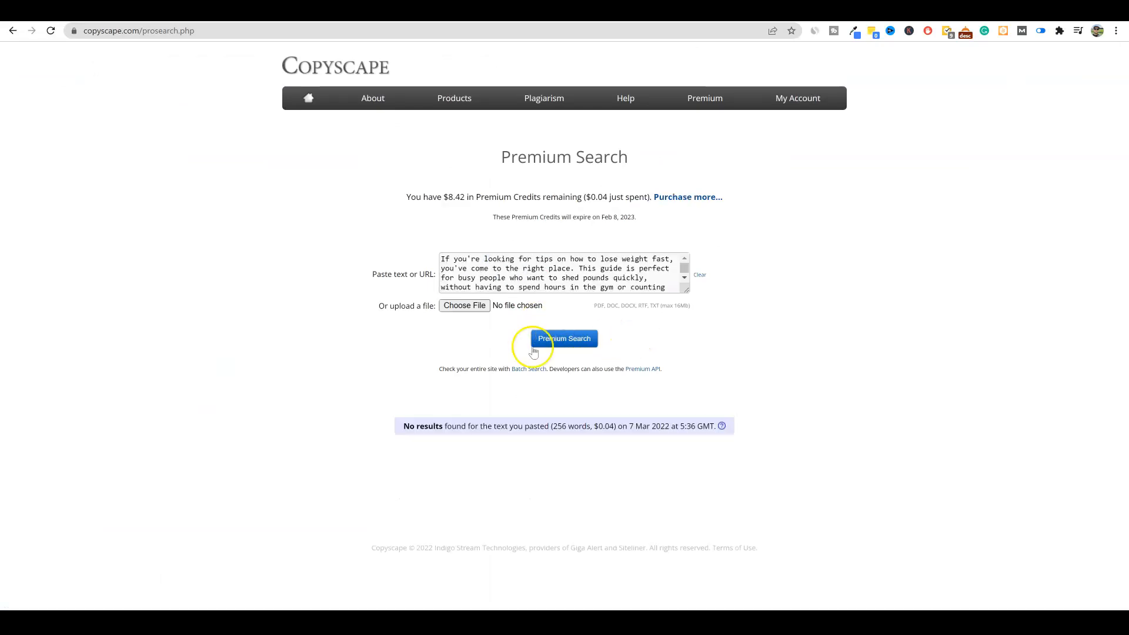
- Switch back to Pluma and examine the full template library, from Copy Butler through Home Page SEO
{"action": "left_click", "coordinate": [875, 4]}
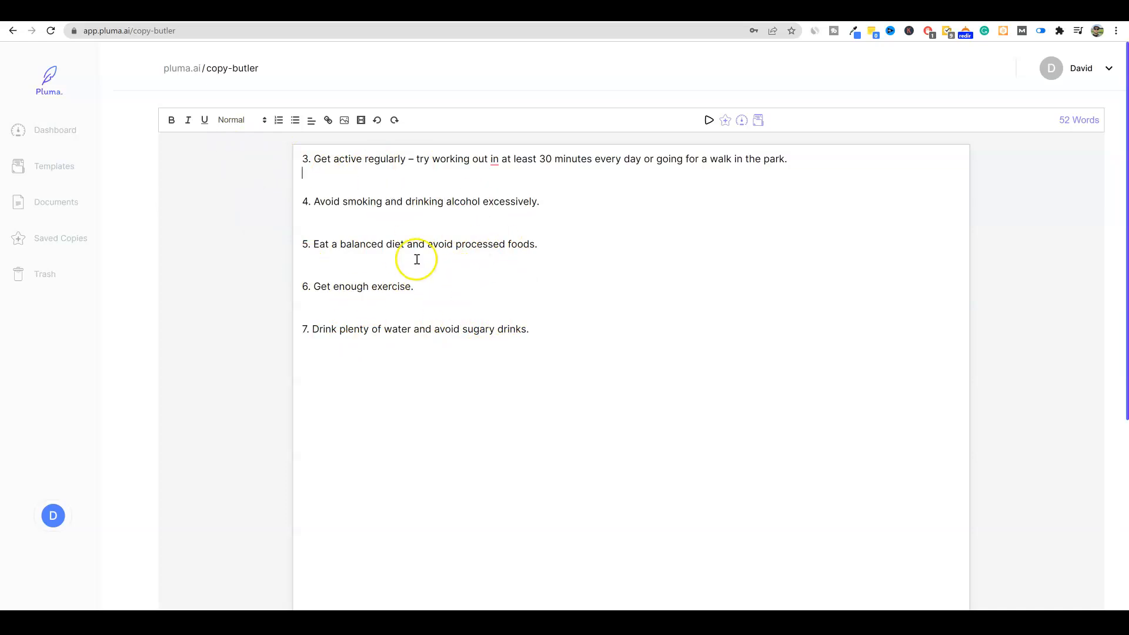
{"action": "left_click", "coordinate": [59, 168]}
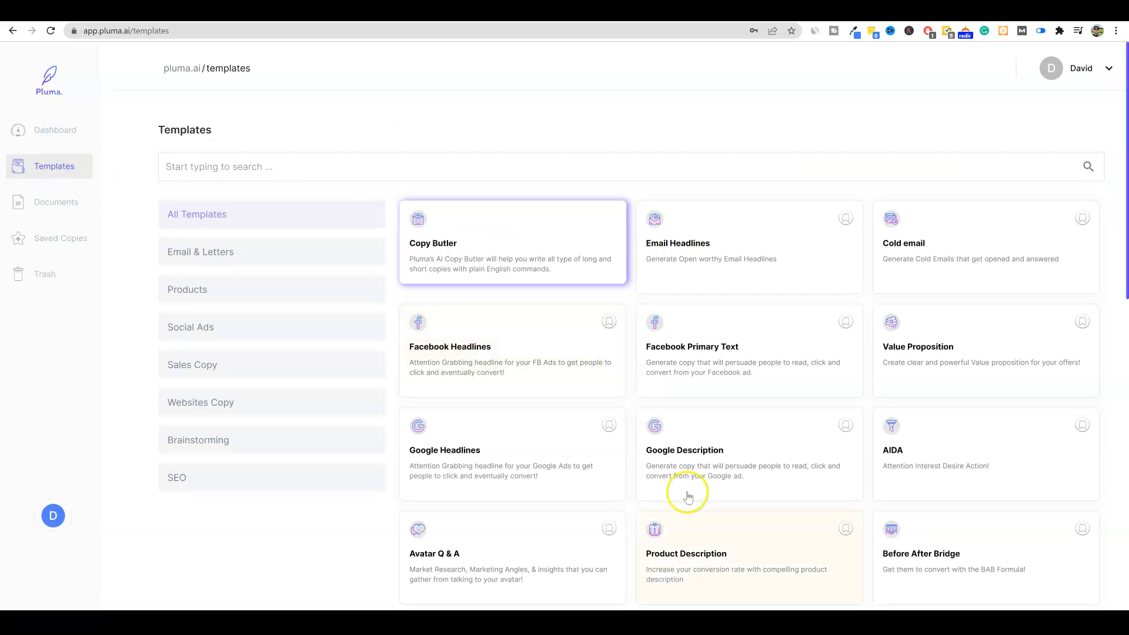
{"action": "scroll", "coordinate": [717, 507], "scroll_direction": "down", "scroll_amount": 4}
{"action": "scroll", "coordinate": [717, 510], "scroll_direction": "down", "scroll_amount": 6}
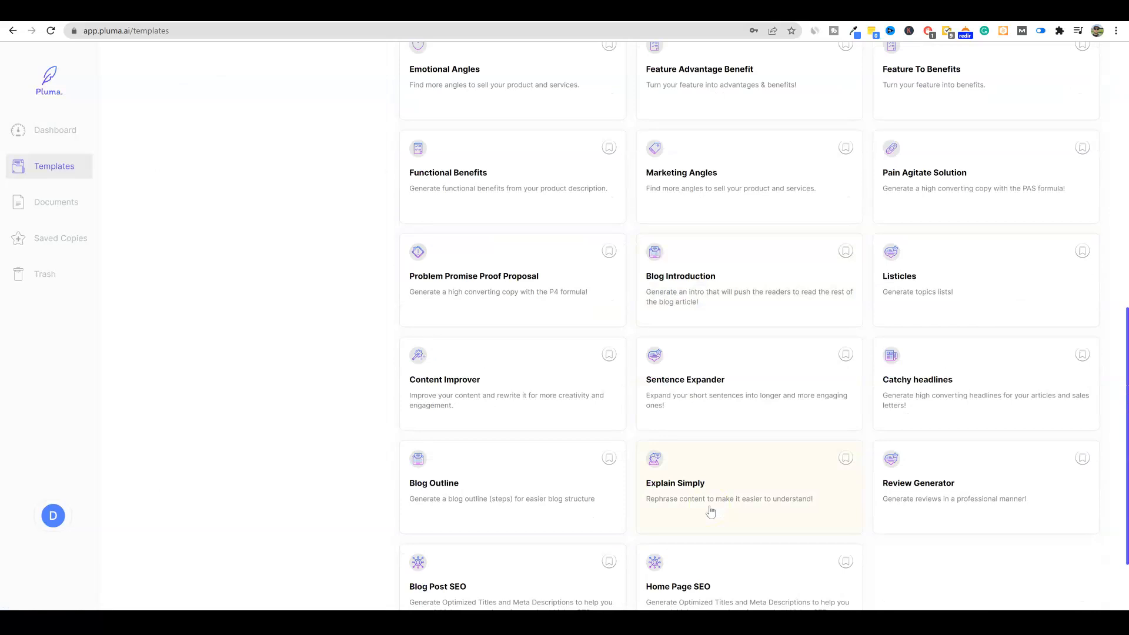
{"action": "scroll", "coordinate": [710, 512], "scroll_direction": "up", "scroll_amount": 12}
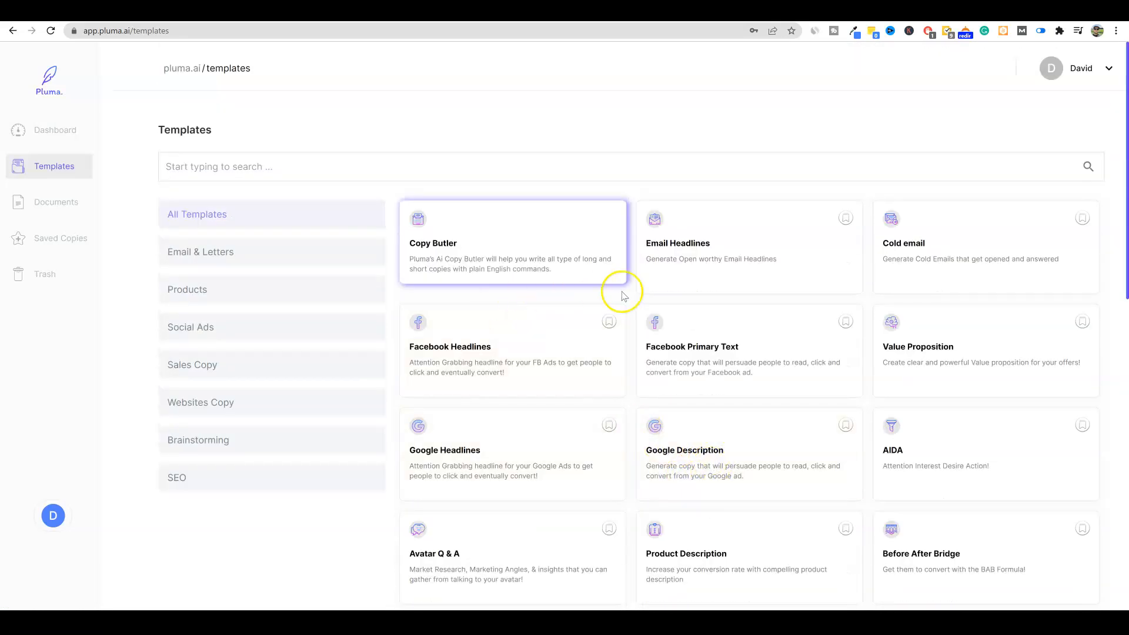
{"action": "scroll", "coordinate": [775, 523], "scroll_direction": "down", "scroll_amount": 1}
{"action": "scroll", "coordinate": [775, 522], "scroll_direction": "down", "scroll_amount": 10}
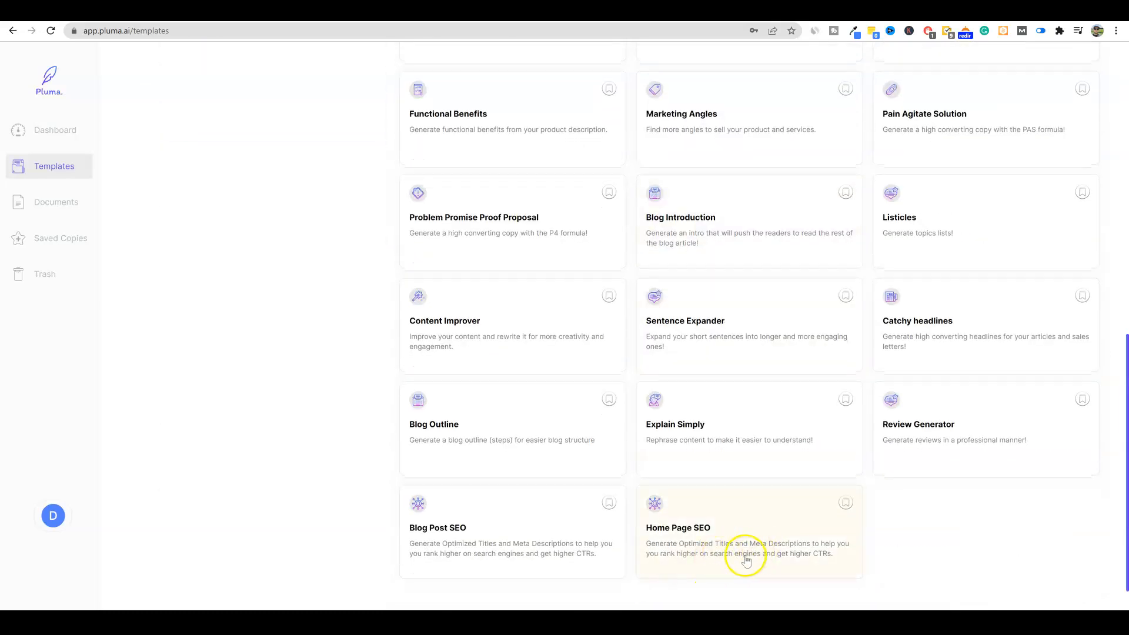
{"action": "scroll", "coordinate": [746, 560], "scroll_direction": "down", "scroll_amount": 1}
{"action": "scroll", "coordinate": [901, 506], "scroll_direction": "up", "scroll_amount": 2}
{"action": "scroll", "coordinate": [903, 507], "scroll_direction": "up", "scroll_amount": 4}
{"action": "scroll", "coordinate": [903, 507], "scroll_direction": "up", "scroll_amount": 4}
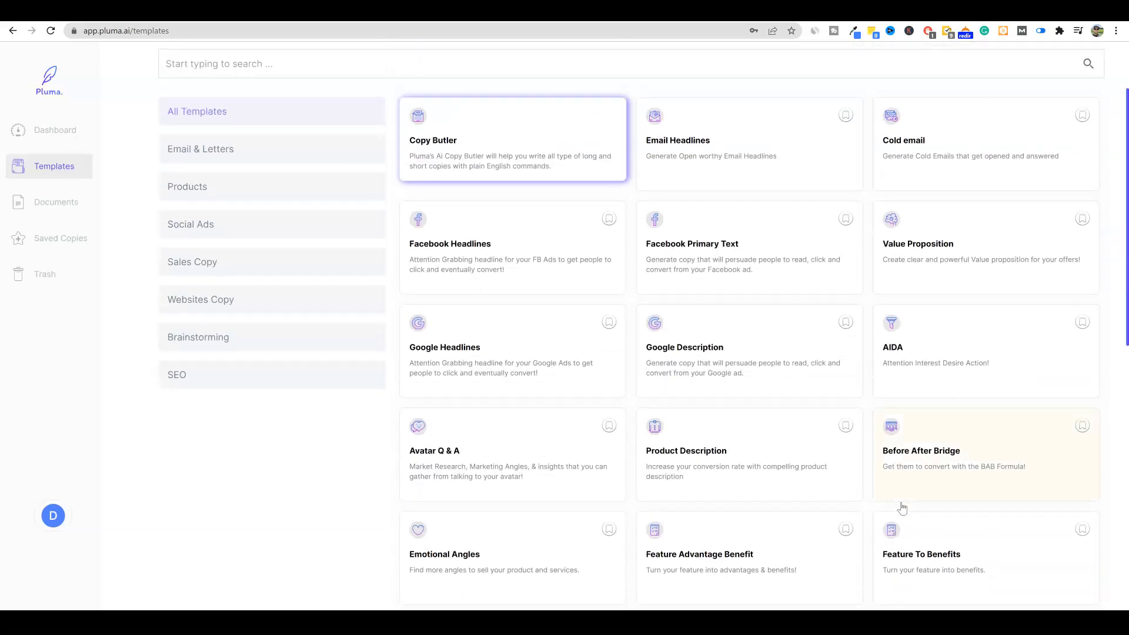
{"action": "scroll", "coordinate": [903, 507], "scroll_direction": "down", "scroll_amount": 4}
{"action": "scroll", "coordinate": [656, 505], "scroll_direction": "up", "scroll_amount": 6}
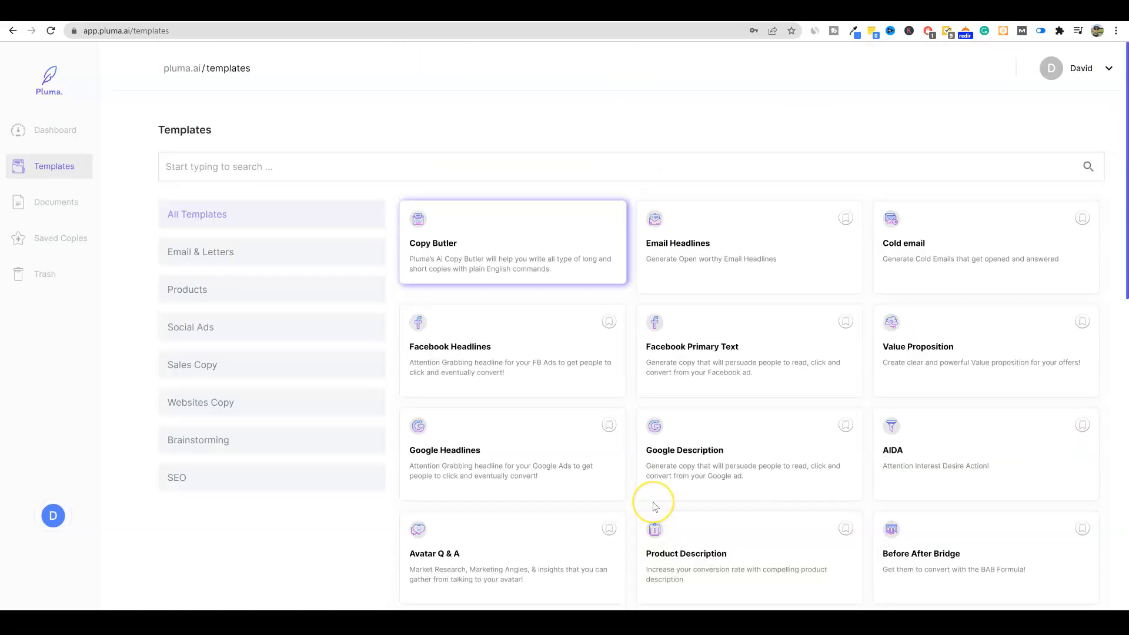